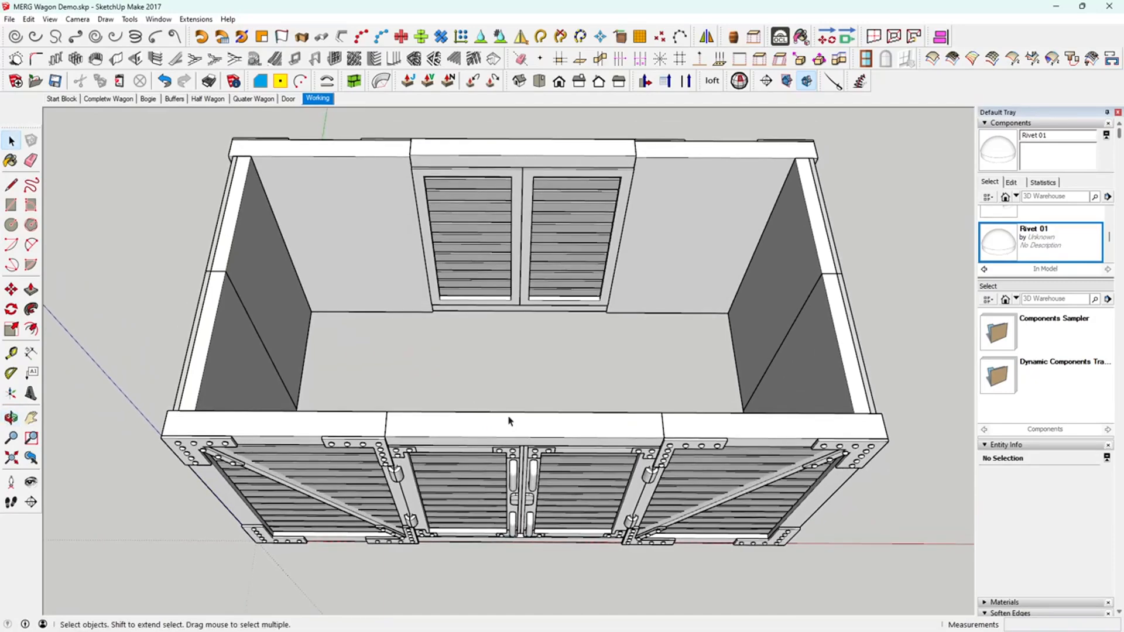
Draw a 48 m by 25 m rectangle across the open top of the wagon, between opposite inner corners of the walls
mouse_move(515, 407)
middle_mouse_down()
mouse_move(534, 326)
mouse_move(513, 369)
mouse_move(519, 394)
middle_mouse_up()
middle_click_drag(605, 396, 603, 427)
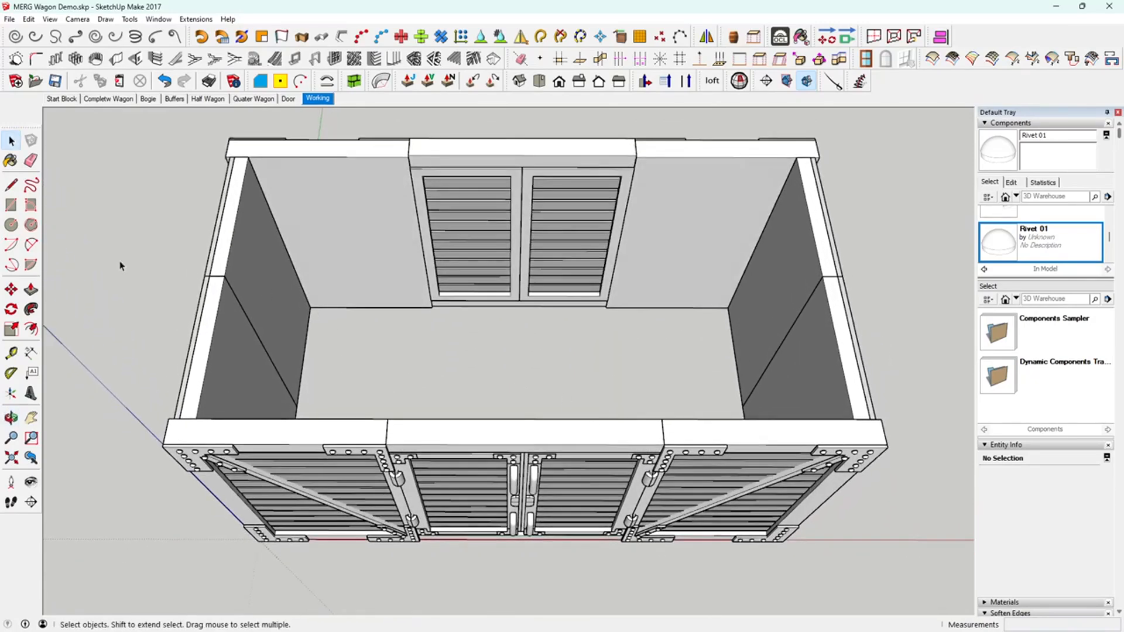
left_click(11, 205)
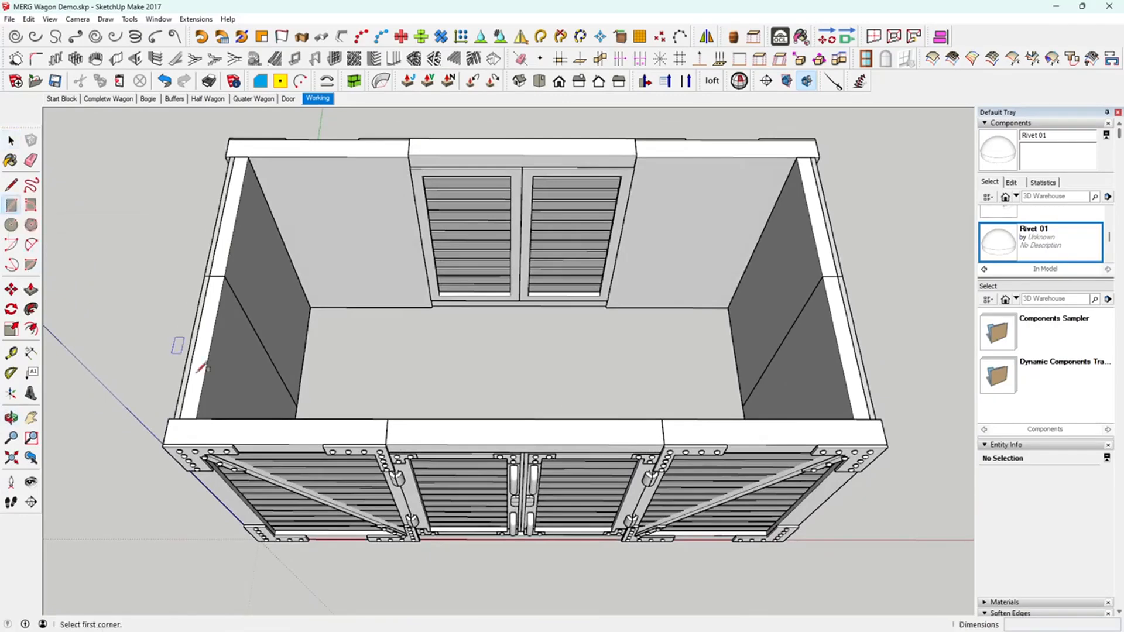
left_click(199, 418)
key("Escape")
left_click(196, 417)
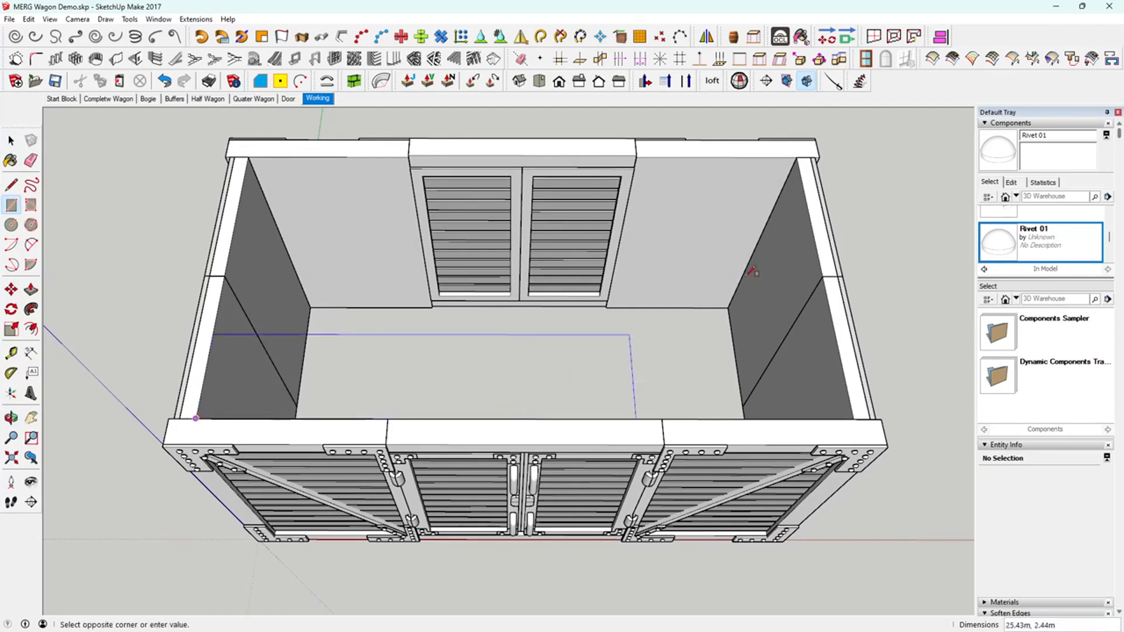
left_click(808, 155)
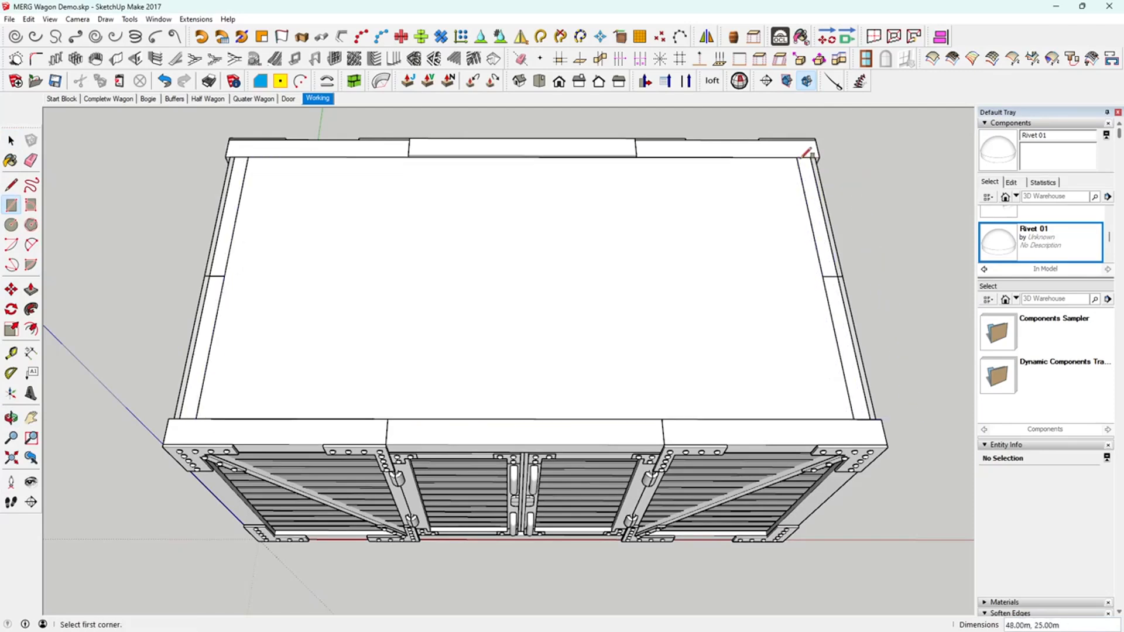
Move the central door frame group on the long side by its inner top endpoint to close the gap with the adjoining wall edge
middle_click_drag(682, 281, 777, 145)
scroll(447, 190, "up", 5)
middle_click_drag(426, 205, 898, 126)
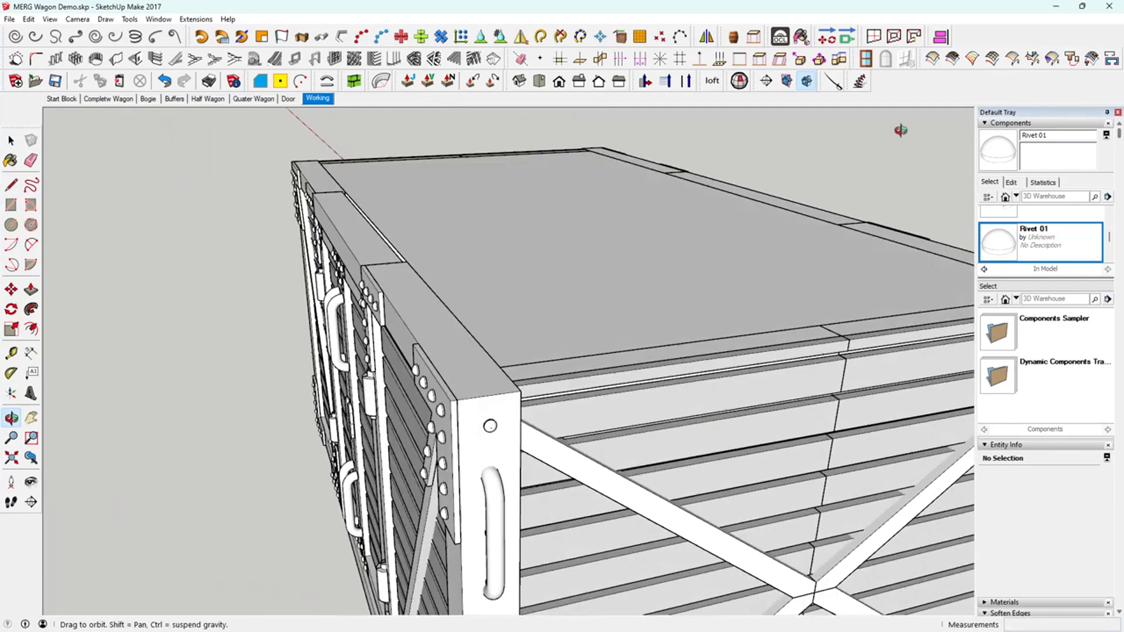
middle_click_drag(454, 258, 488, 294)
scroll(467, 323, "up", 5)
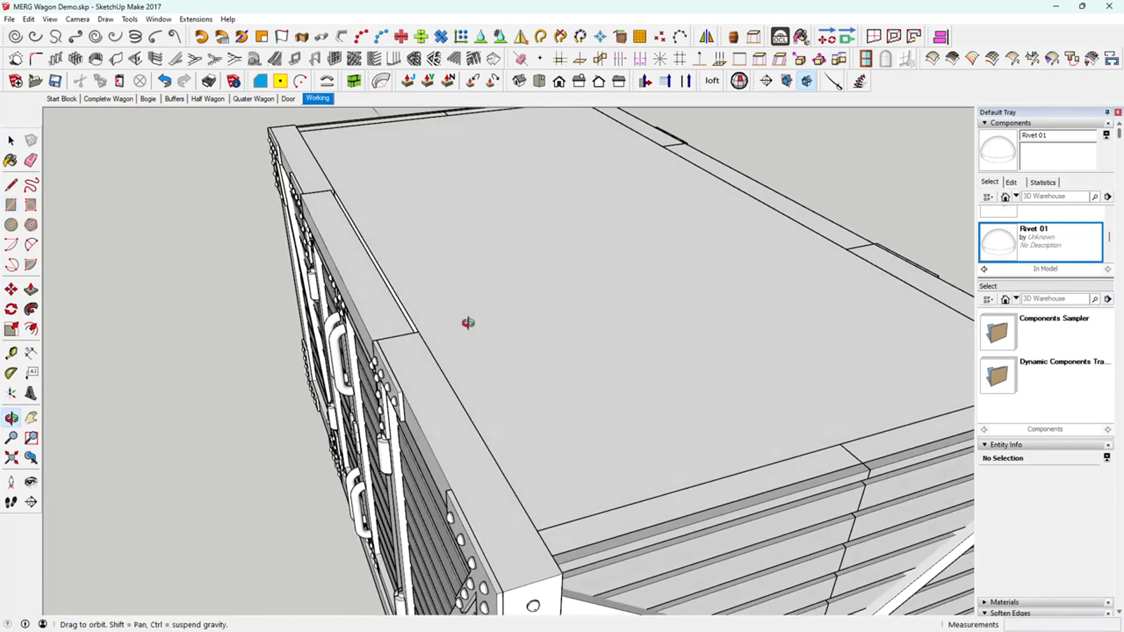
key("space")
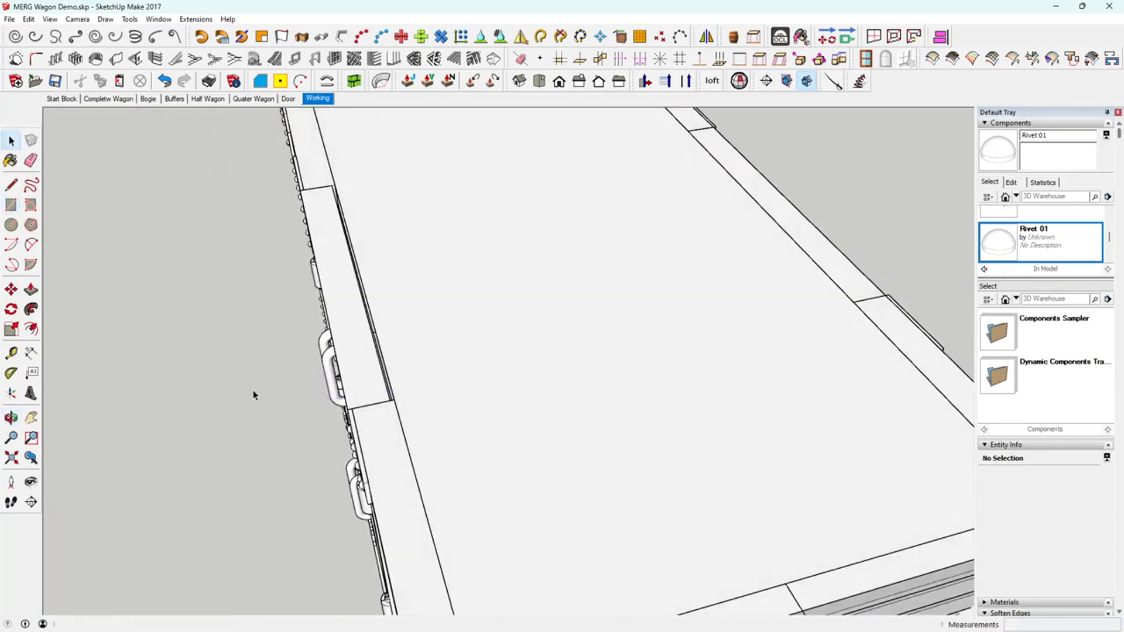
left_click(358, 389)
middle_click_drag(364, 404, 458, 383)
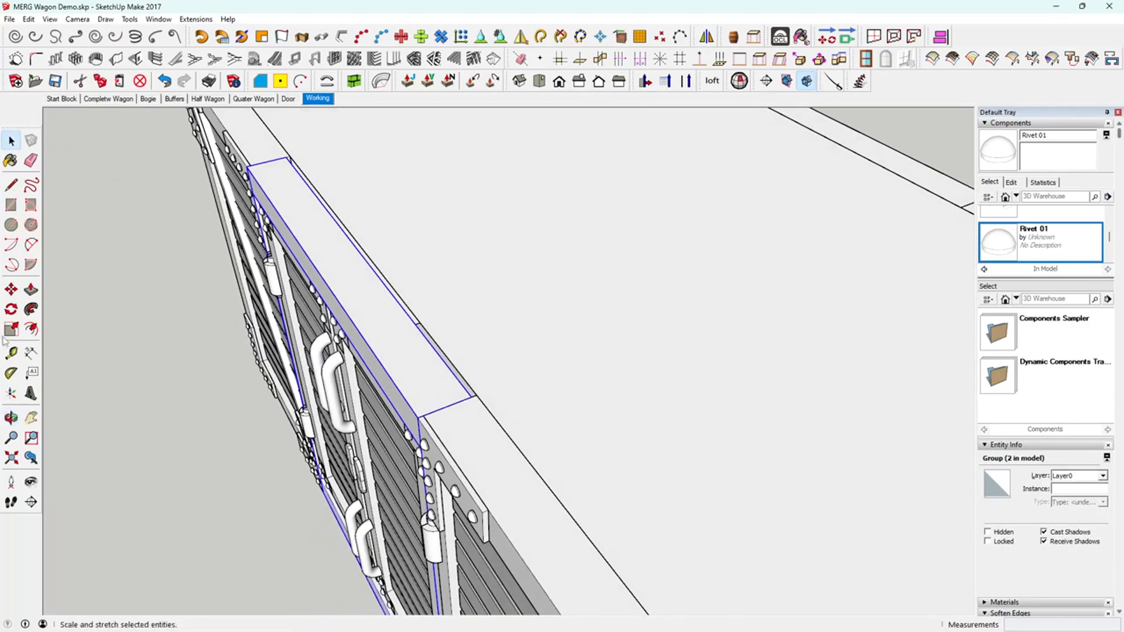
left_click(11, 289)
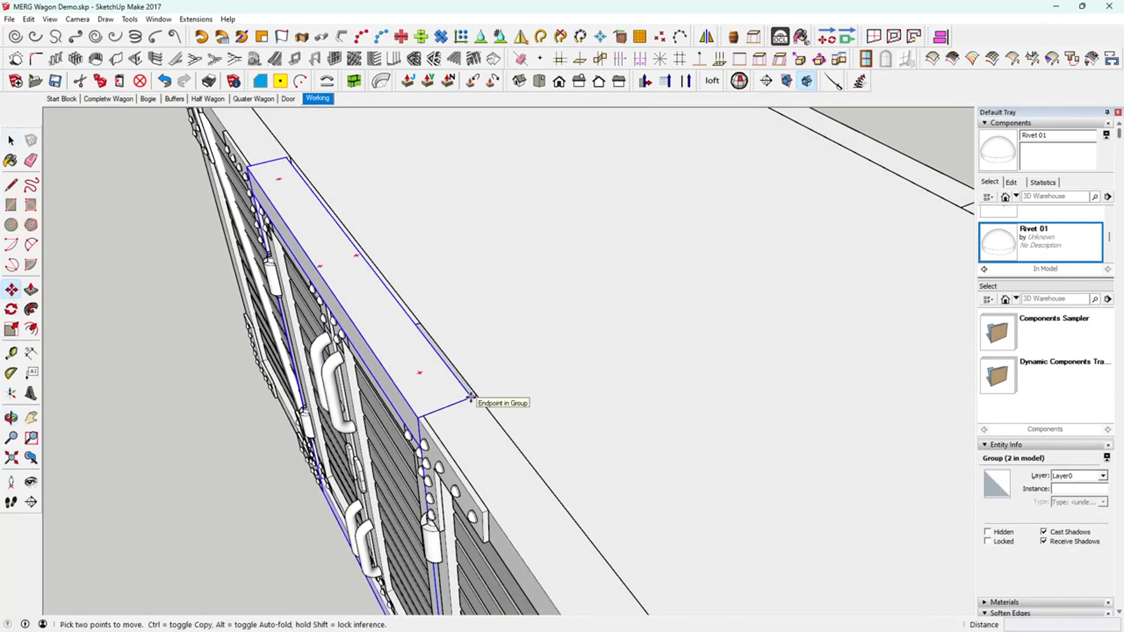
left_click(470, 398)
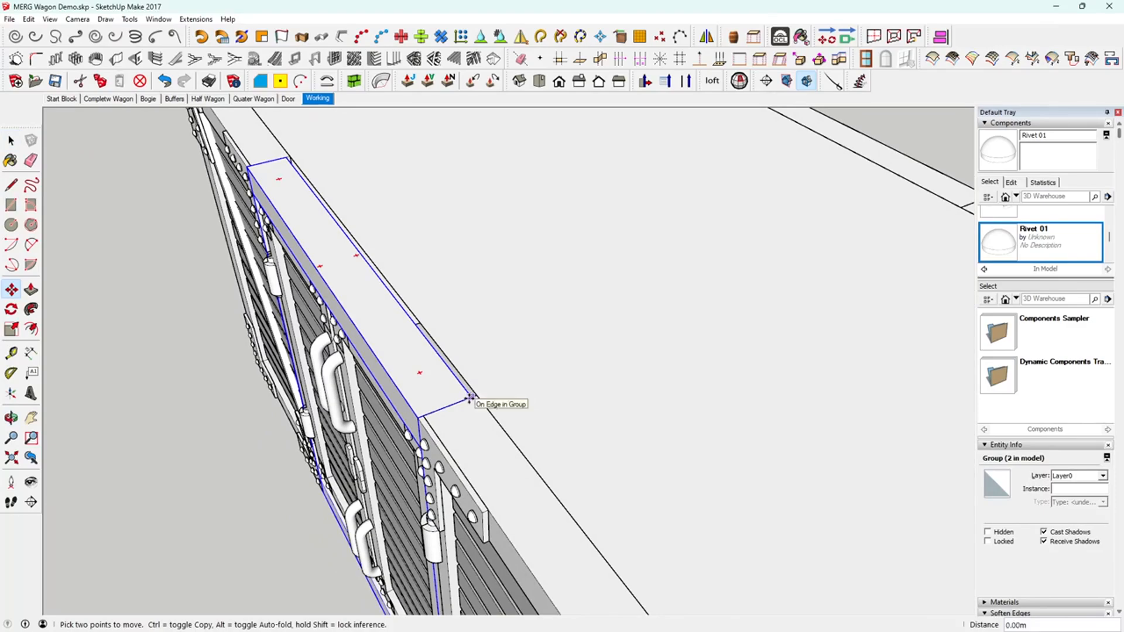
left_click(473, 398)
middle_click_drag(427, 393, 527, 392)
scroll(306, 321, "up", 5)
scroll(464, 266, "down", 3)
middle_click_drag(464, 266, 389, 434)
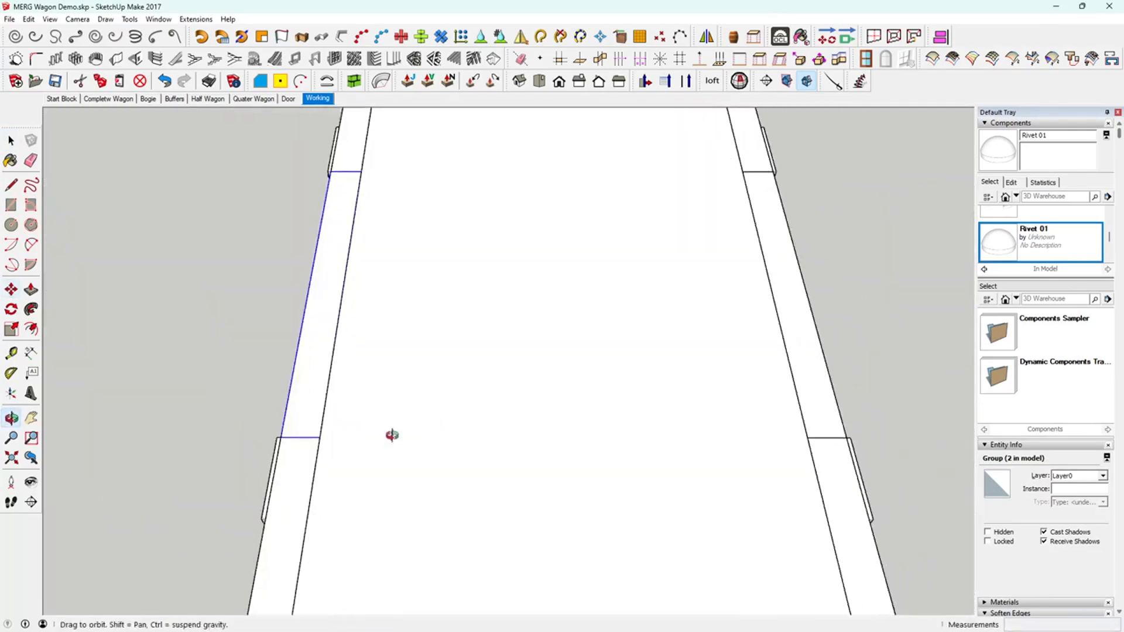
Offset the edges of the rectangular top face inward by 1.5 m
scroll(221, 373, "down", 5)
middle_click_drag(221, 374, 409, 388)
key("space")
left_click(454, 386)
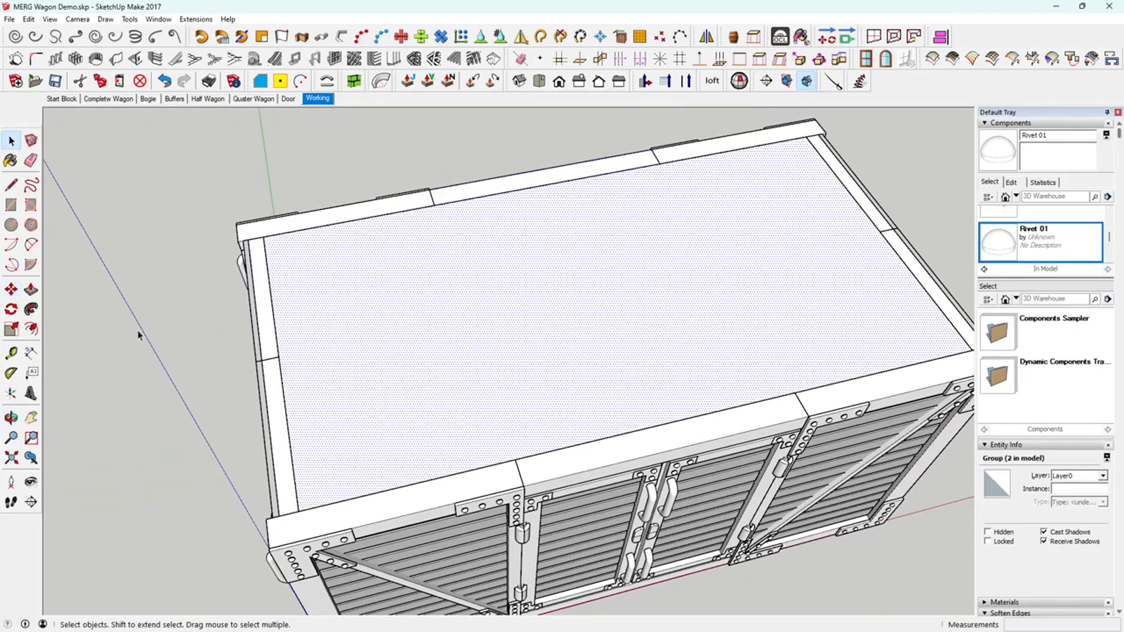
left_click(32, 330)
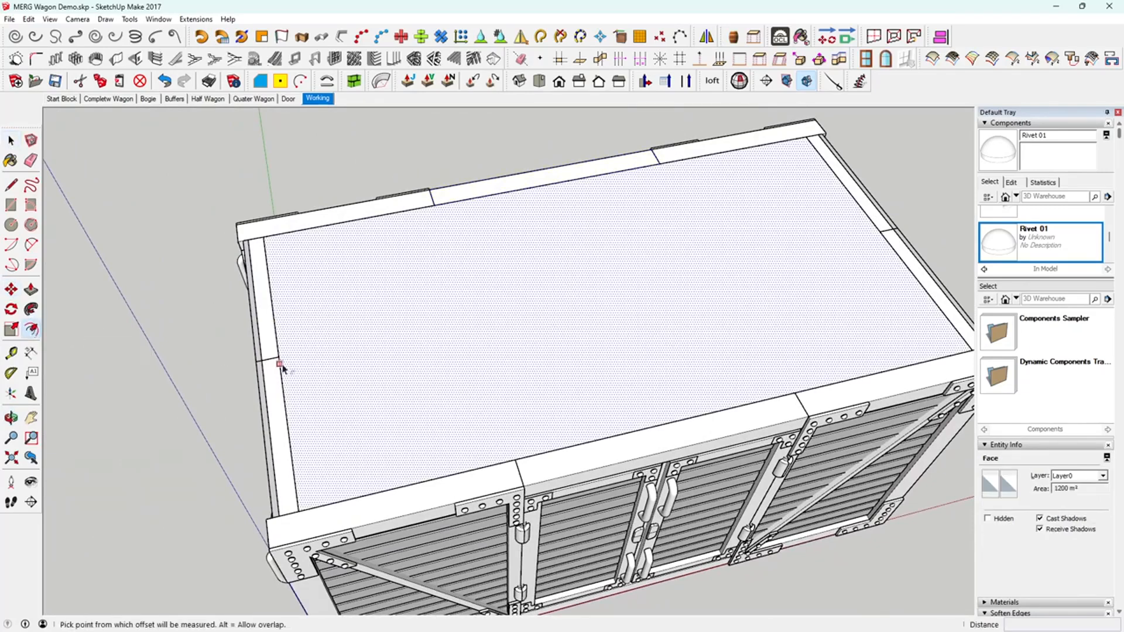
left_click(280, 364)
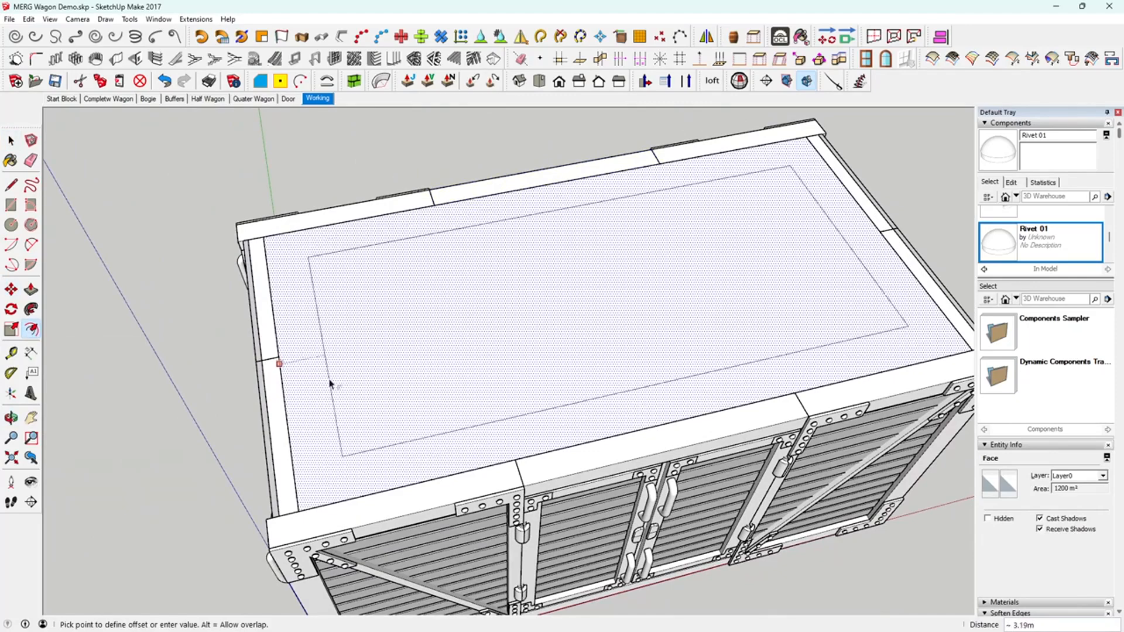
key("Return")
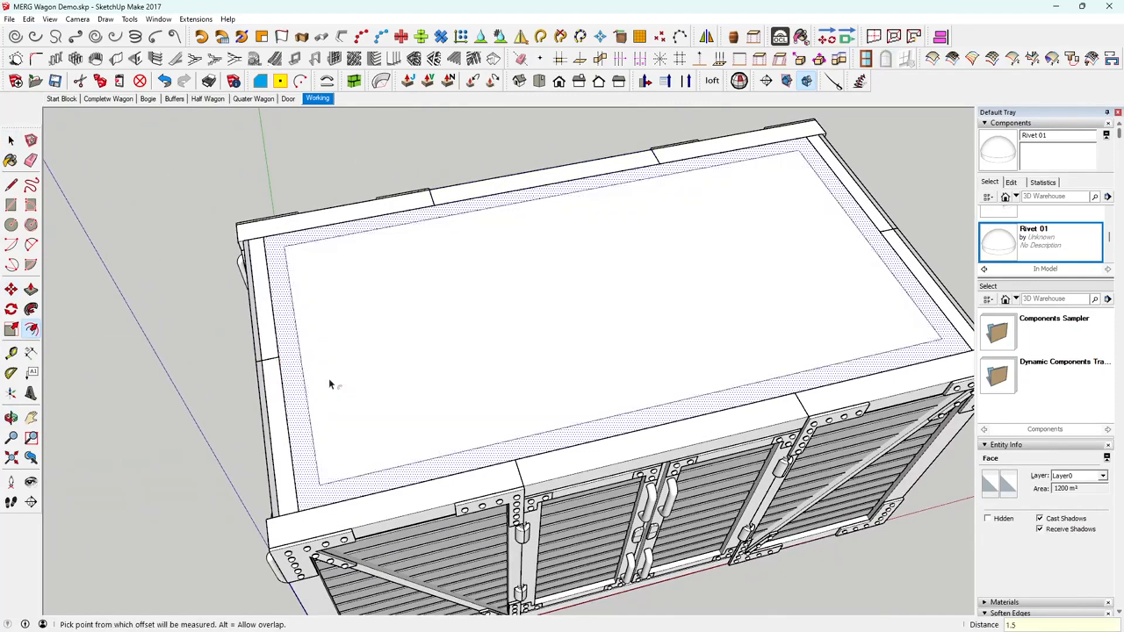
Delete the inner face of the offset rectangle, leaving only the border around the wagon's top opening
middle_click_drag(353, 340, 337, 274)
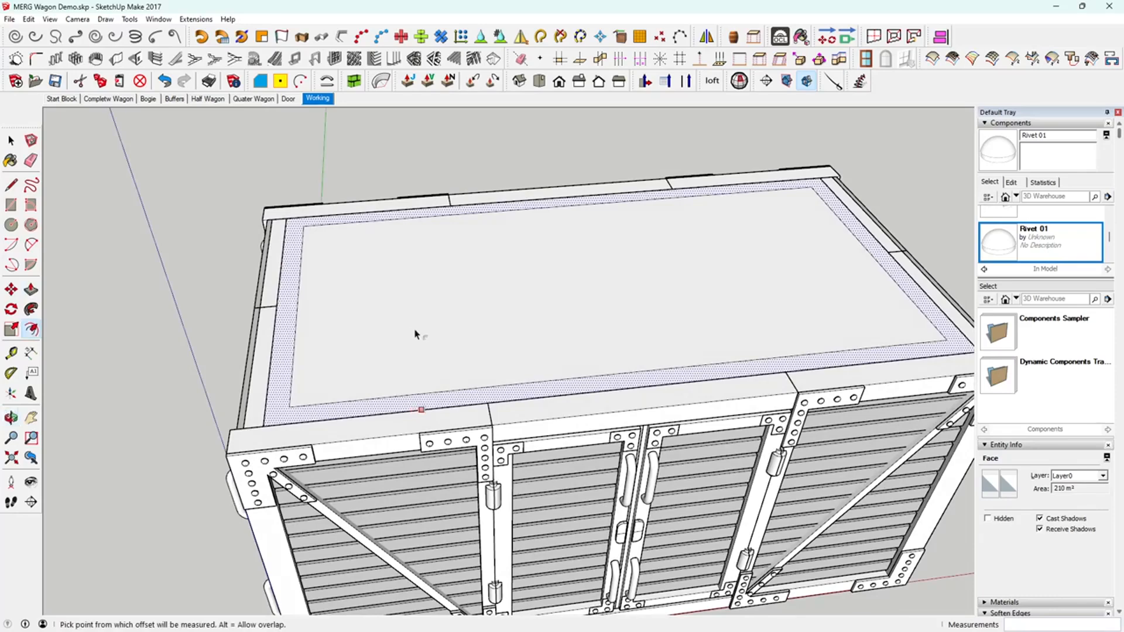
key("space")
left_click(466, 334)
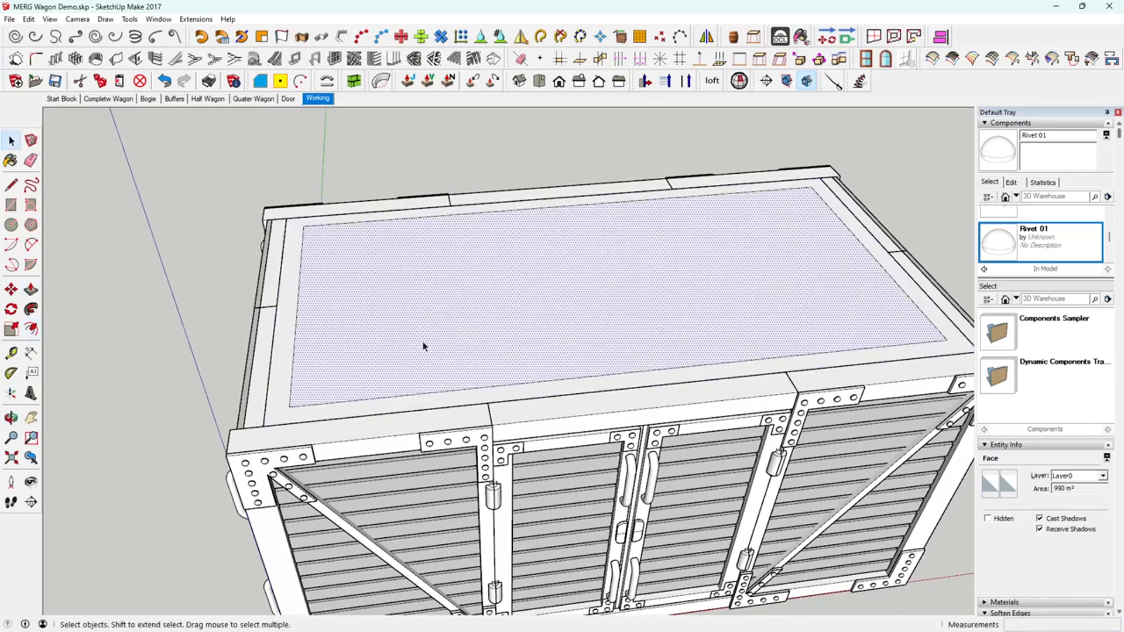
key("Delete")
Push/Pull the border face 1.5 m down into the wagon, to the upper endpoint of the inner door panel
middle_click_drag(492, 370, 272, 356)
left_click(287, 318)
left_click(30, 290)
scroll(553, 245, "up", 2)
middle_click_drag(553, 243, 534, 198)
scroll(537, 446, "down", 4)
middle_click_drag(539, 547, 492, 336)
scroll(509, 341, "up", 3)
scroll(508, 341, "up", 2)
middle_click_drag(484, 233, 446, 194)
left_click(425, 164)
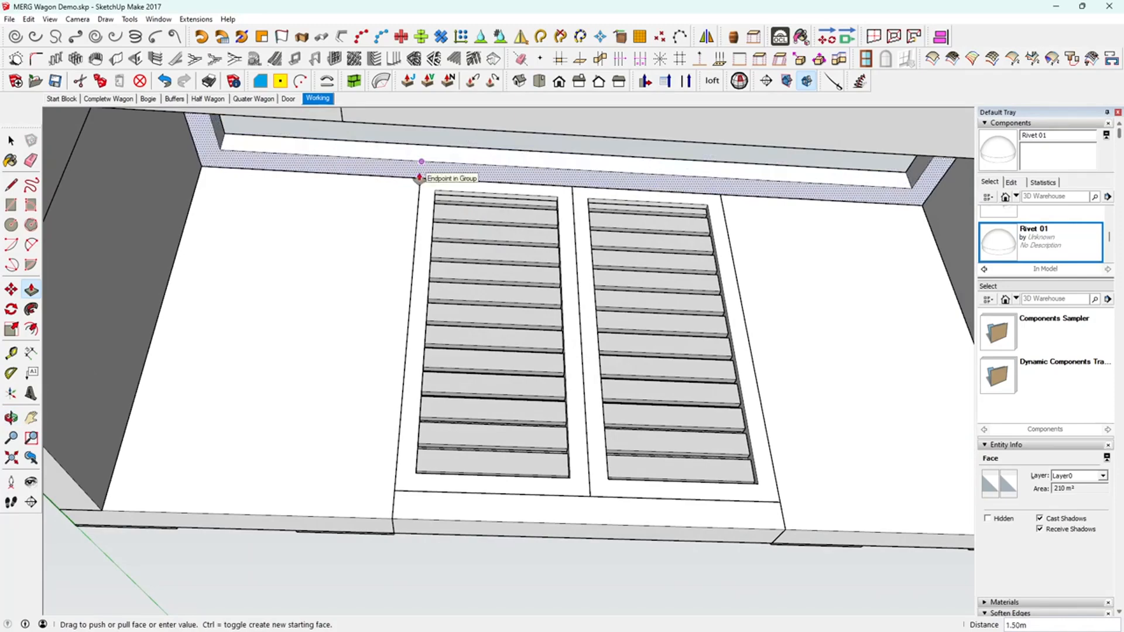
left_click(419, 177)
scroll(725, 257, "down", 3)
scroll(719, 234, "down", 3)
middle_click_drag(725, 205, 568, 422)
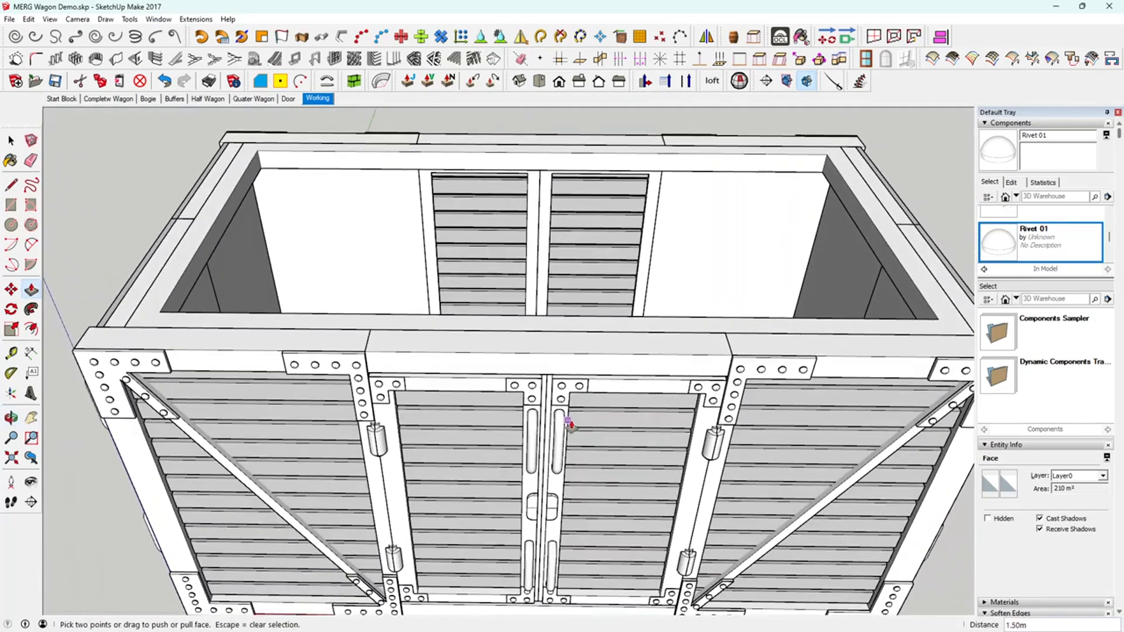
Make the extruded rectangular border at the wagon's top into a group
key("space")
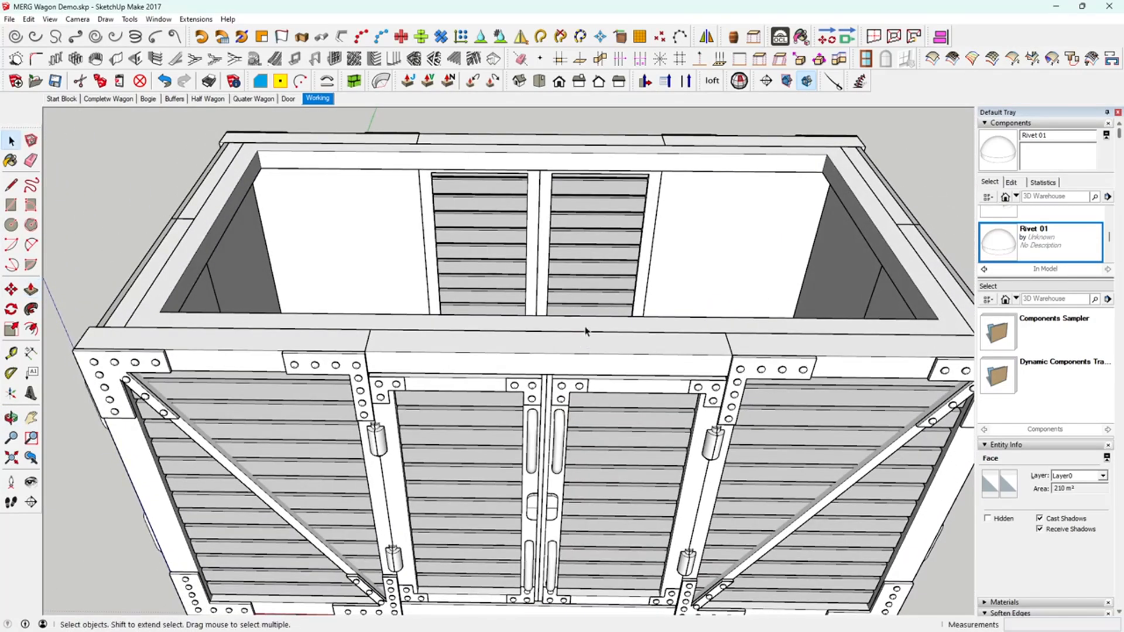
double_click(585, 332)
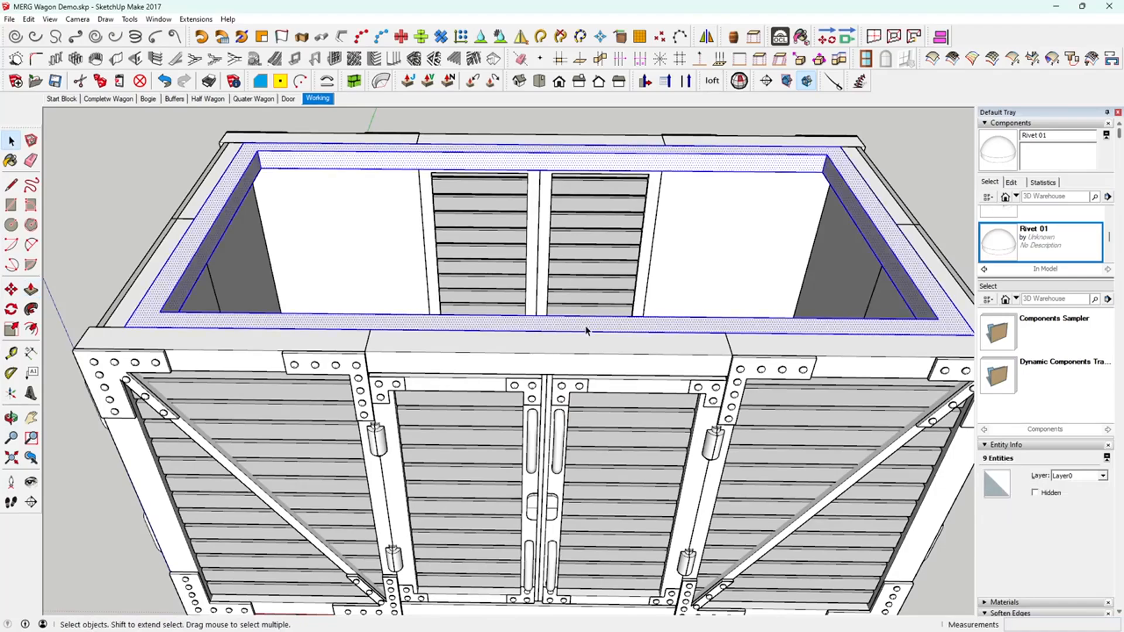
right_click(586, 331)
left_click(818, 382)
middle_click_drag(818, 382, 513, 349)
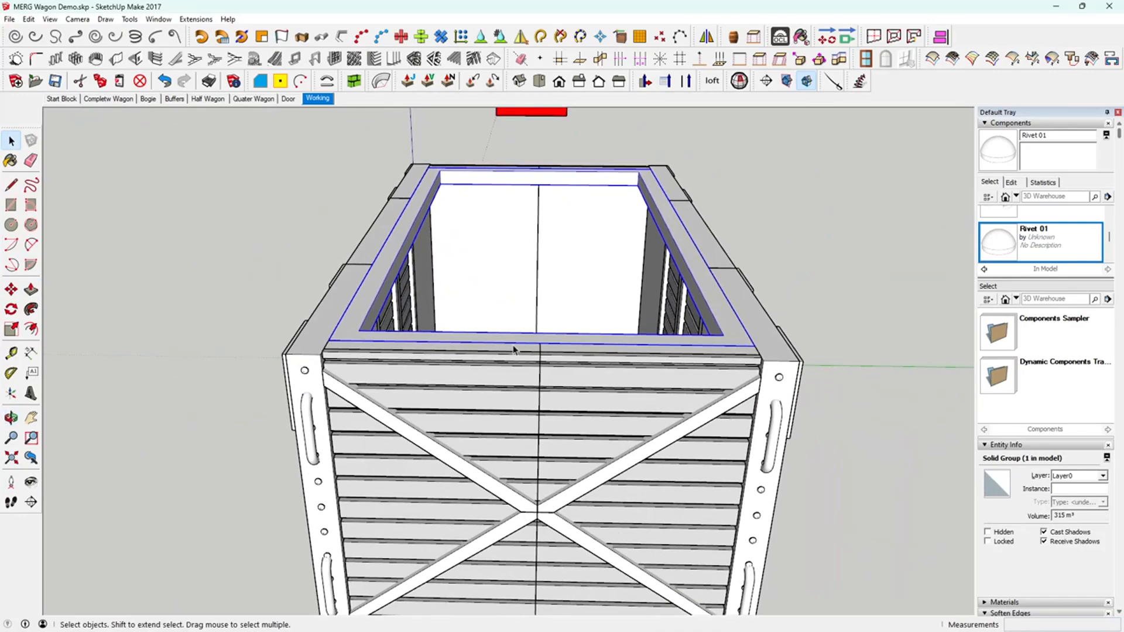
Draw a two-point arc between the outer top corners of the wagon's end wall, bulging 5 m upward
left_click(31, 245)
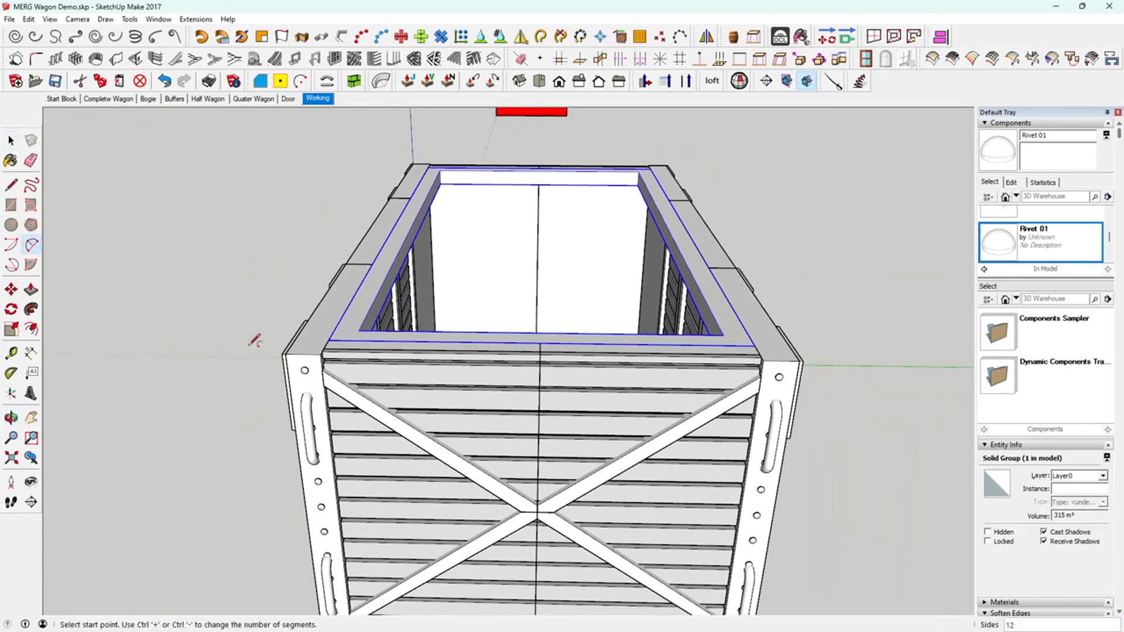
middle_click_drag(282, 353, 380, 329)
left_click(379, 328)
middle_click_drag(815, 311, 796, 386)
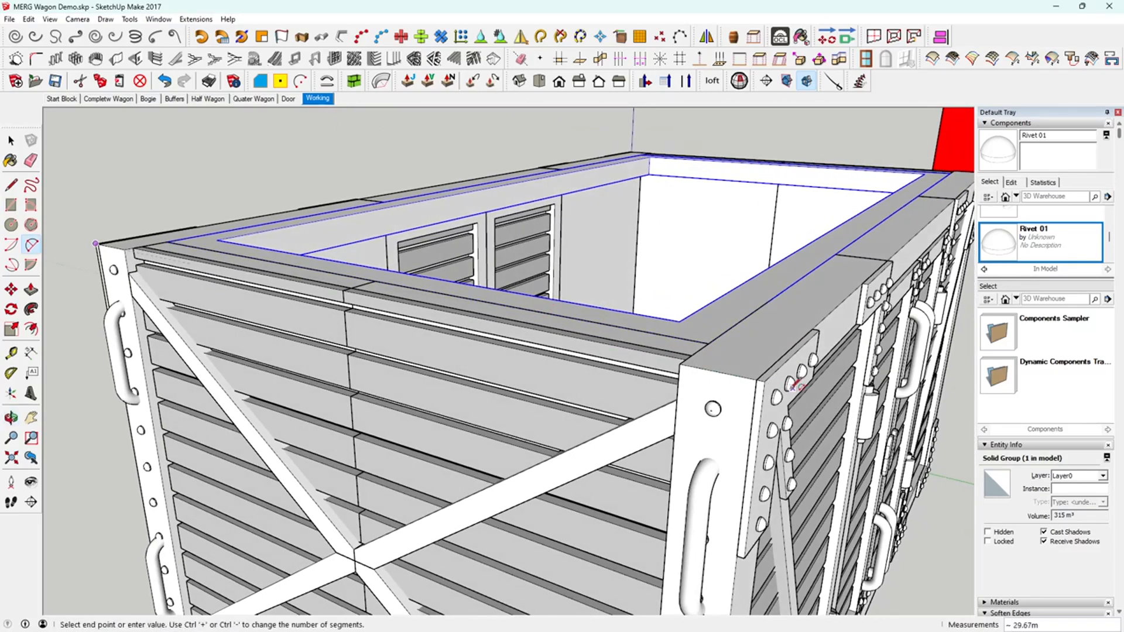
left_click(764, 381)
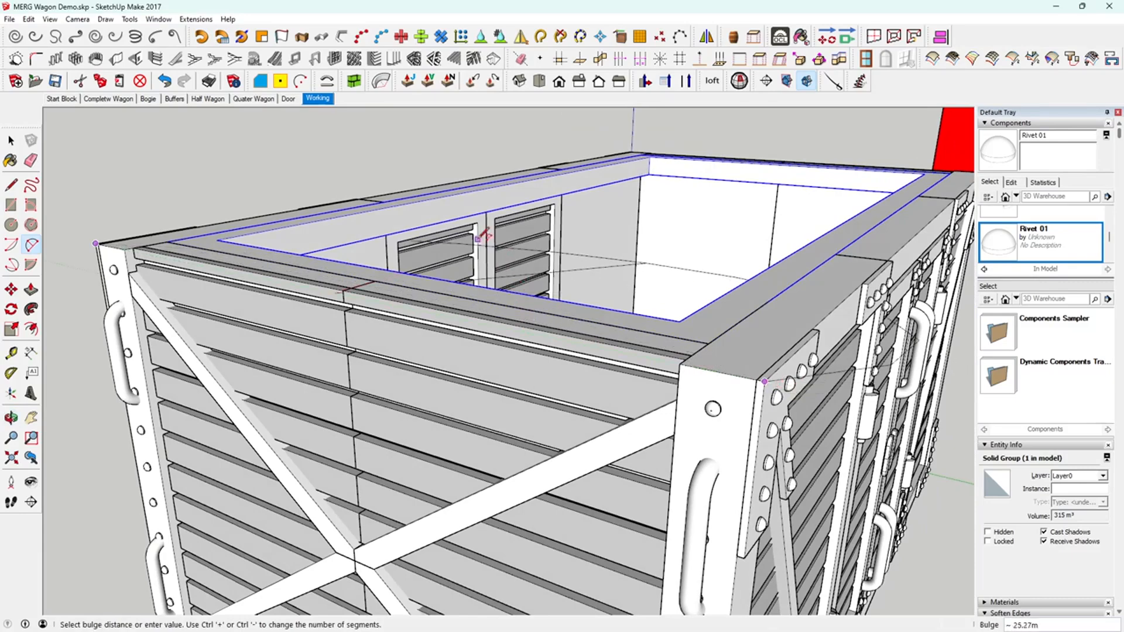
middle_click_drag(413, 251, 484, 274)
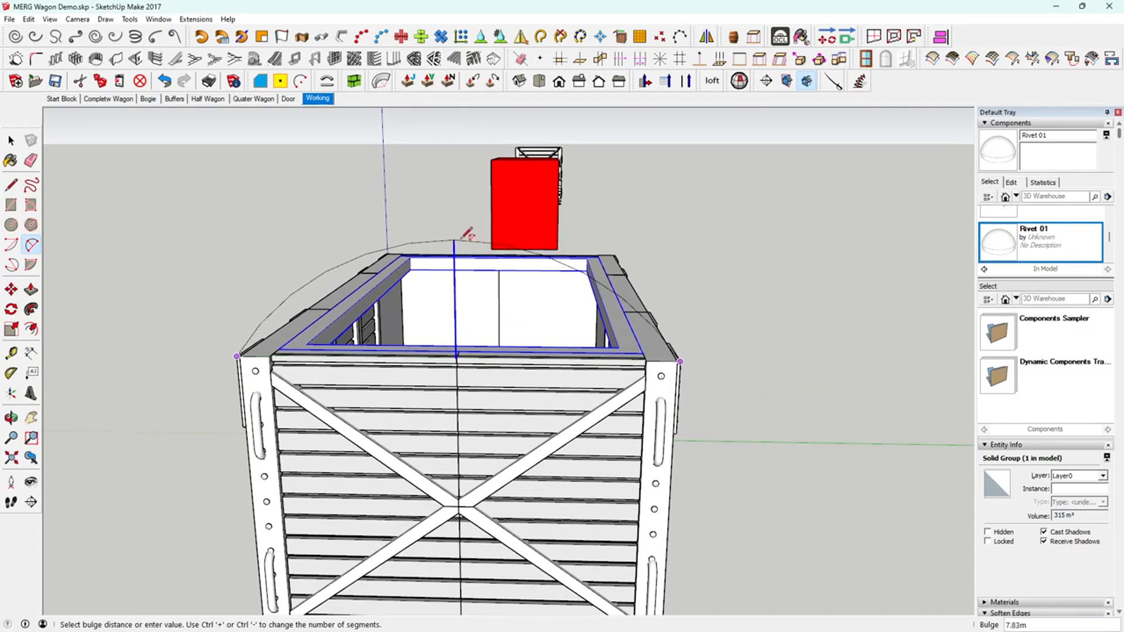
key("Return")
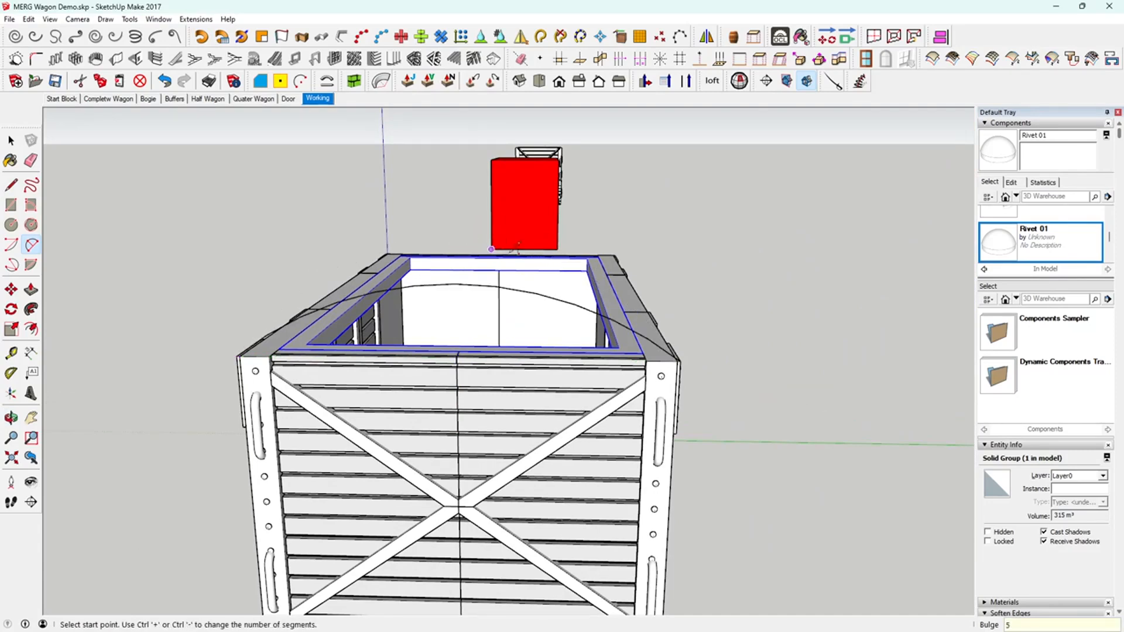
Draw a line between the two ends of the arc to close it into a face above the end wall
middle_click_drag(643, 315, 640, 265)
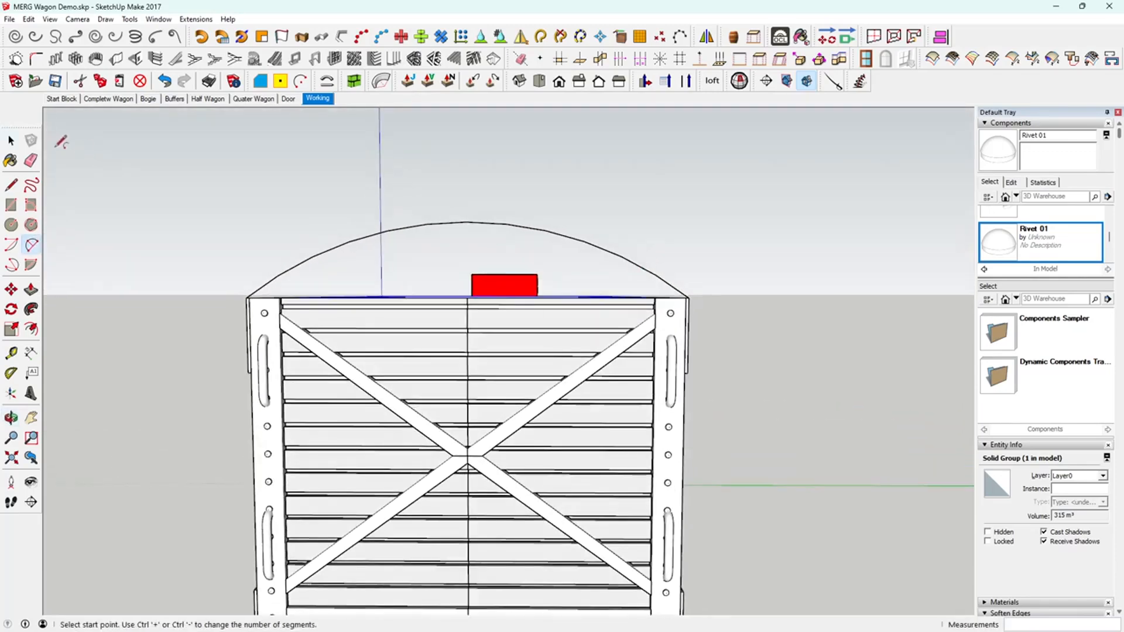
scroll(267, 265, "up", 5)
scroll(268, 265, "down", 8)
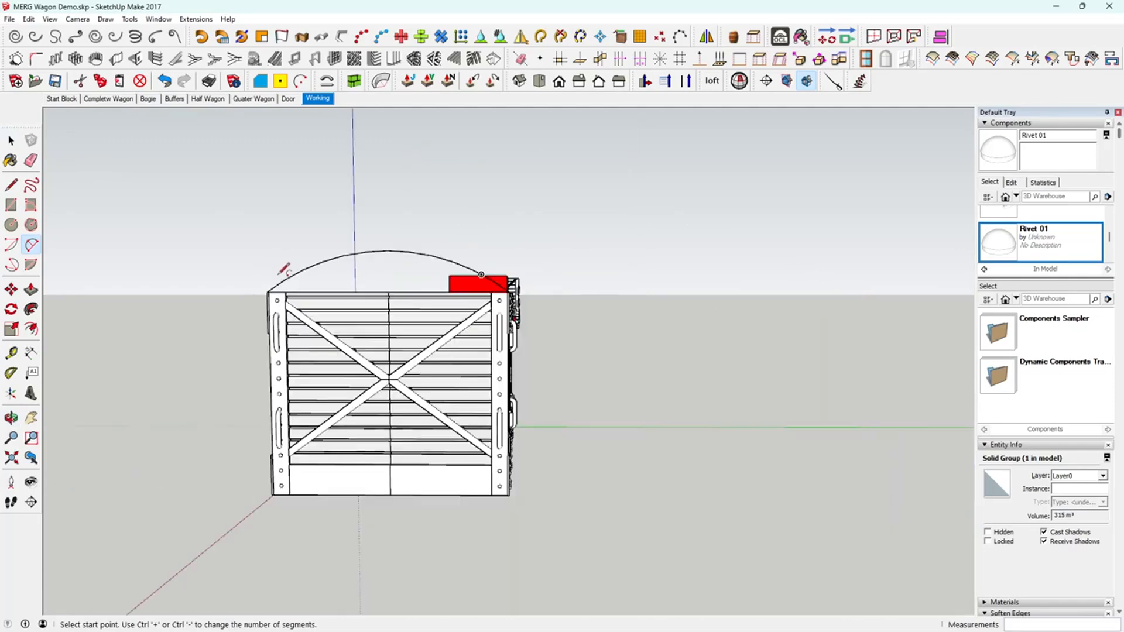
scroll(351, 307, "up", 4)
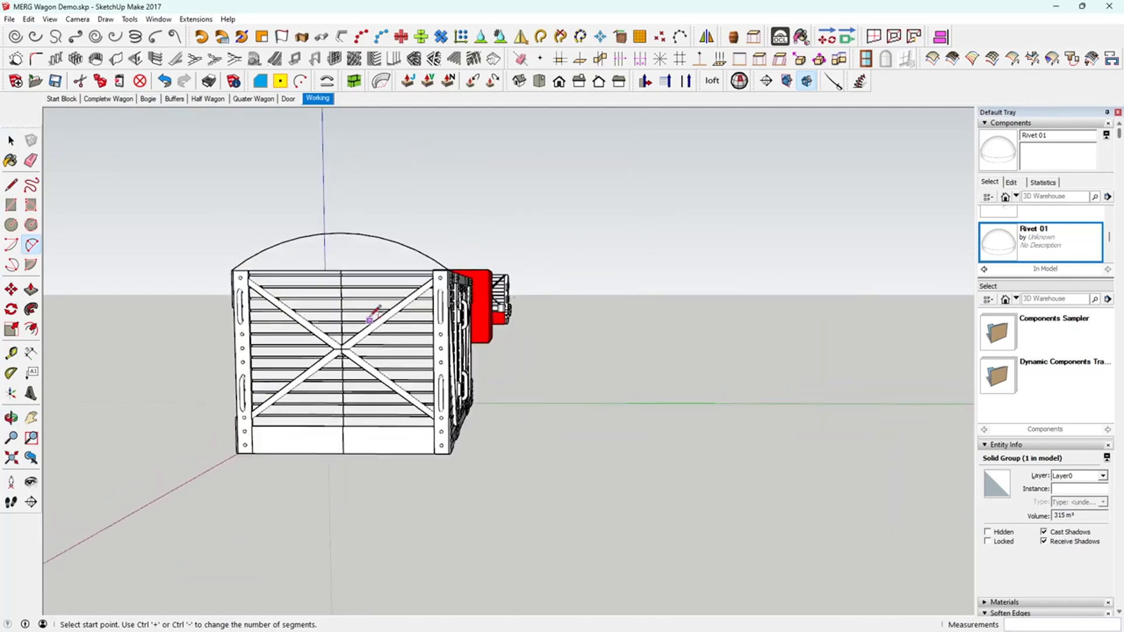
middle_click_drag(367, 314, 384, 343)
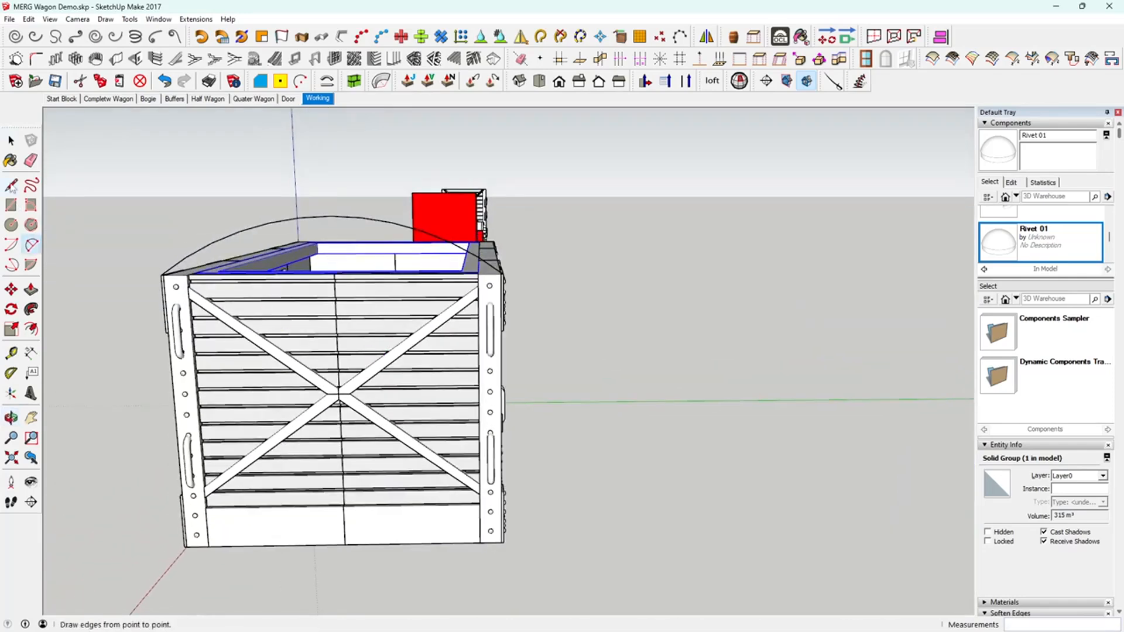
left_click(12, 186)
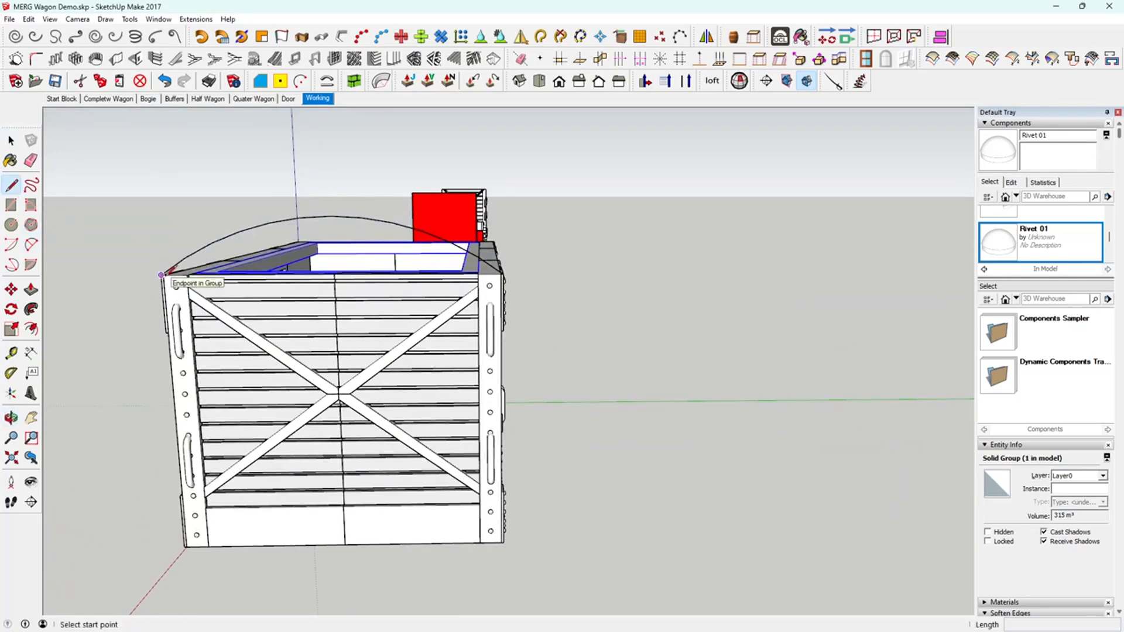
left_click(162, 274)
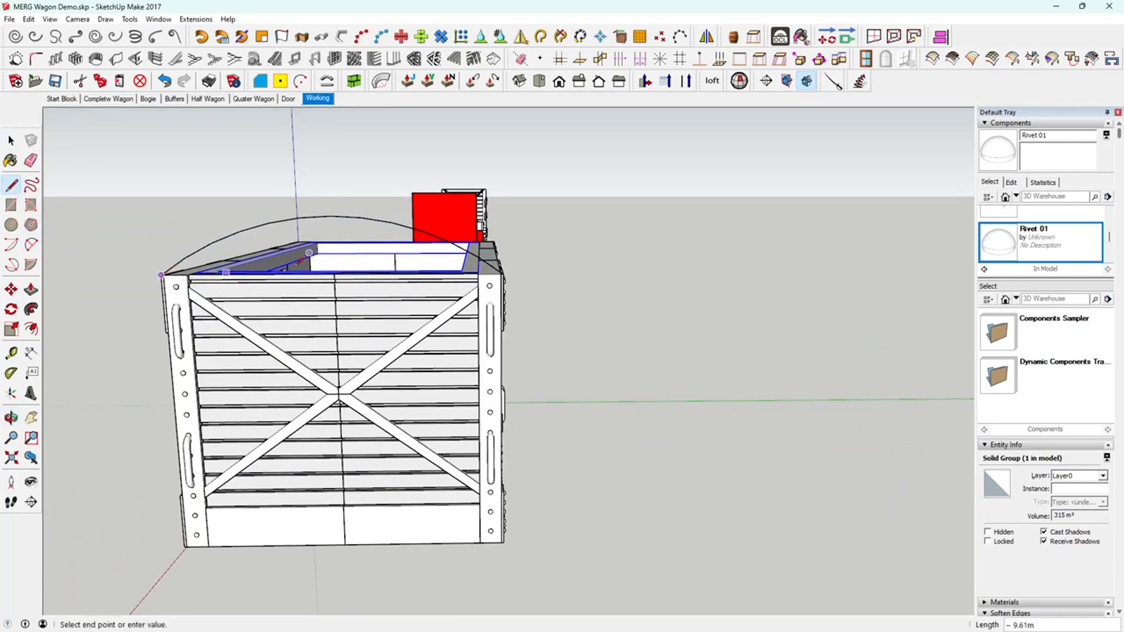
left_click(503, 273)
middle_click_drag(503, 273, 433, 303)
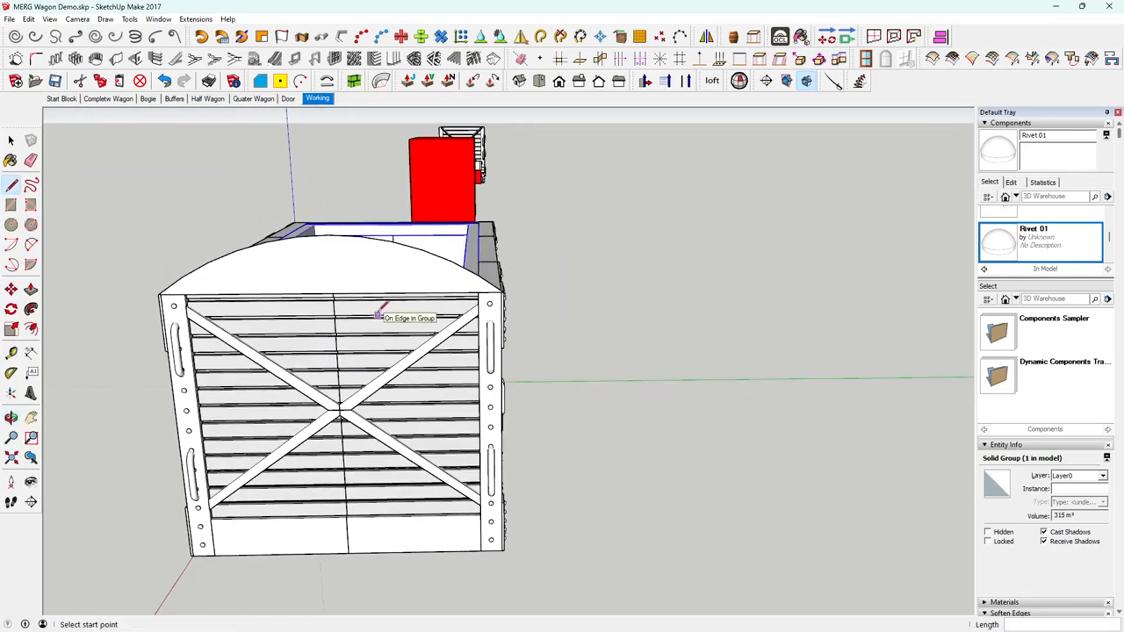
Set the arc above the wagon's end wall to 40 segments
key("space")
left_click(424, 252)
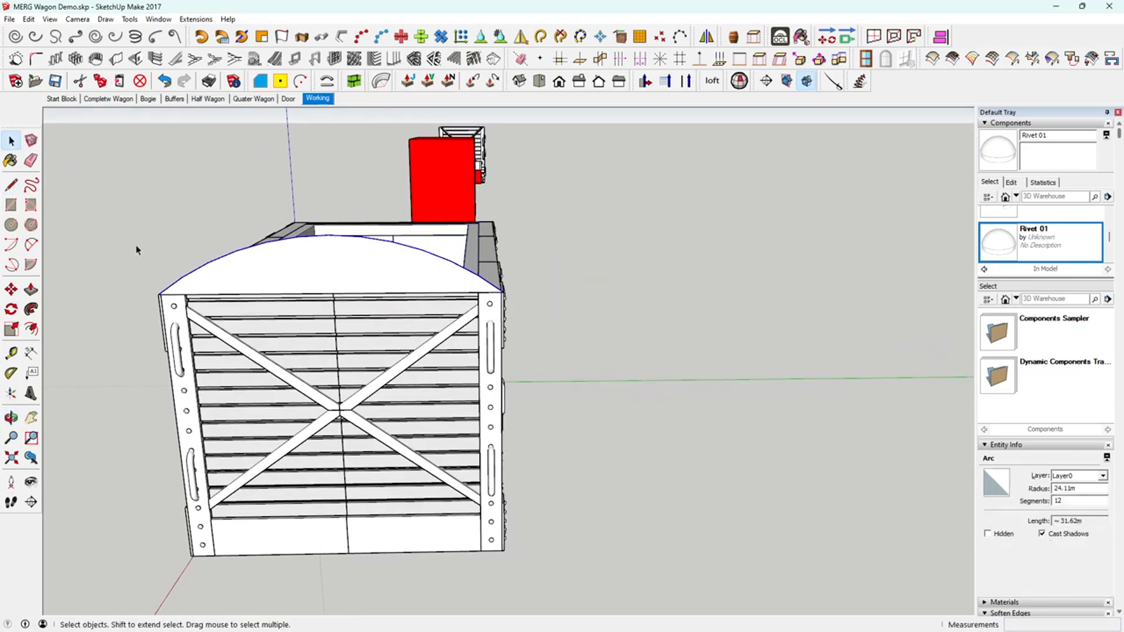
left_click(995, 123)
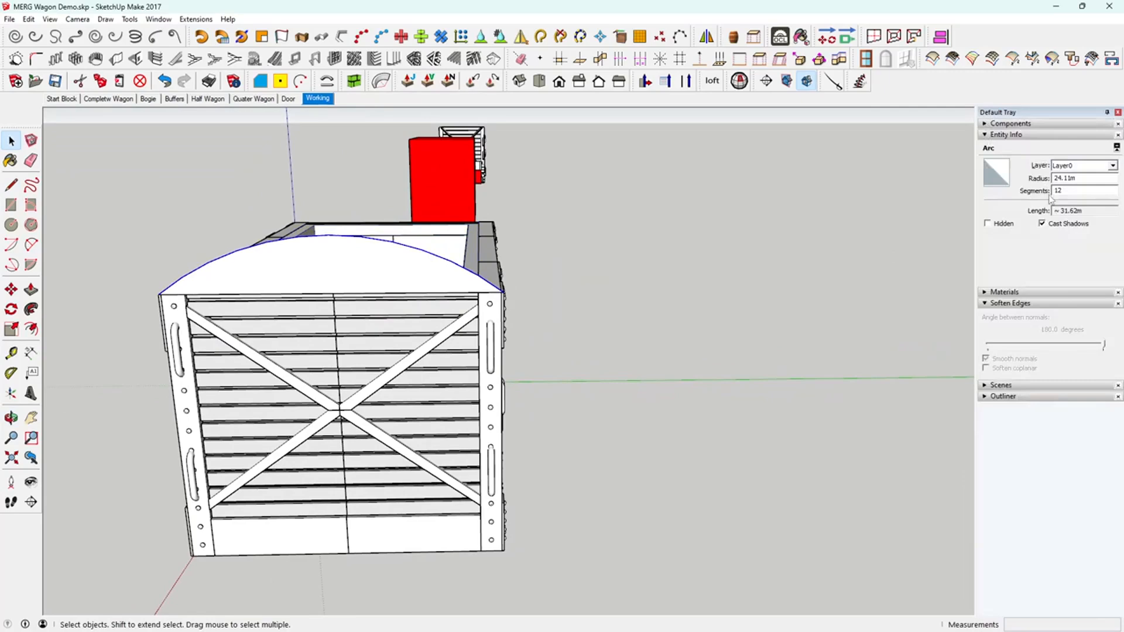
left_click_drag(1079, 191, 1051, 194)
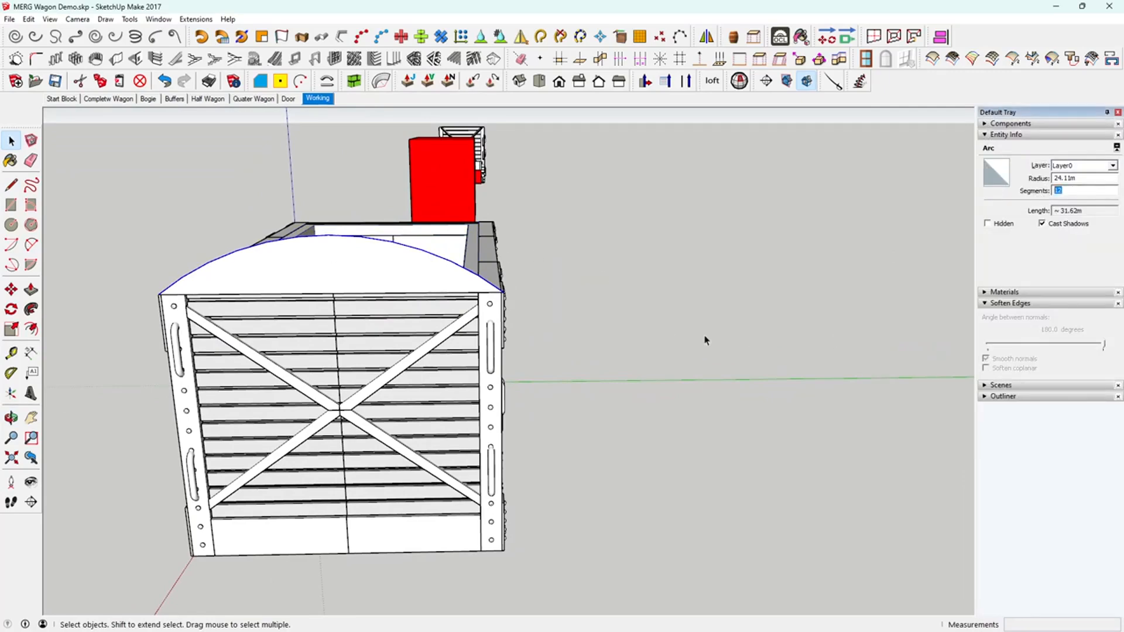
type("40")
key("Return")
Draw a smaller two-point arc inside the curved end face, spanning between the inner top corners of the two corner posts
middle_click_drag(323, 432, 441, 304)
scroll(459, 345, "up", 3)
scroll(428, 344, "up", 2)
middle_click_drag(428, 344, 576, 345)
left_click(419, 358)
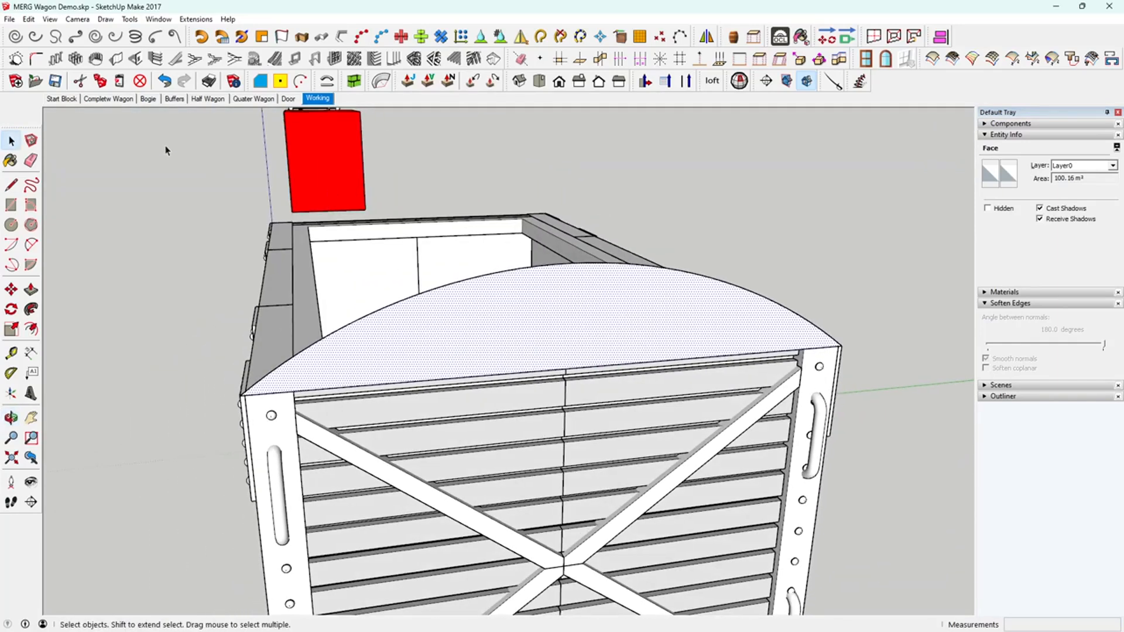
middle_click_drag(472, 323, 413, 321)
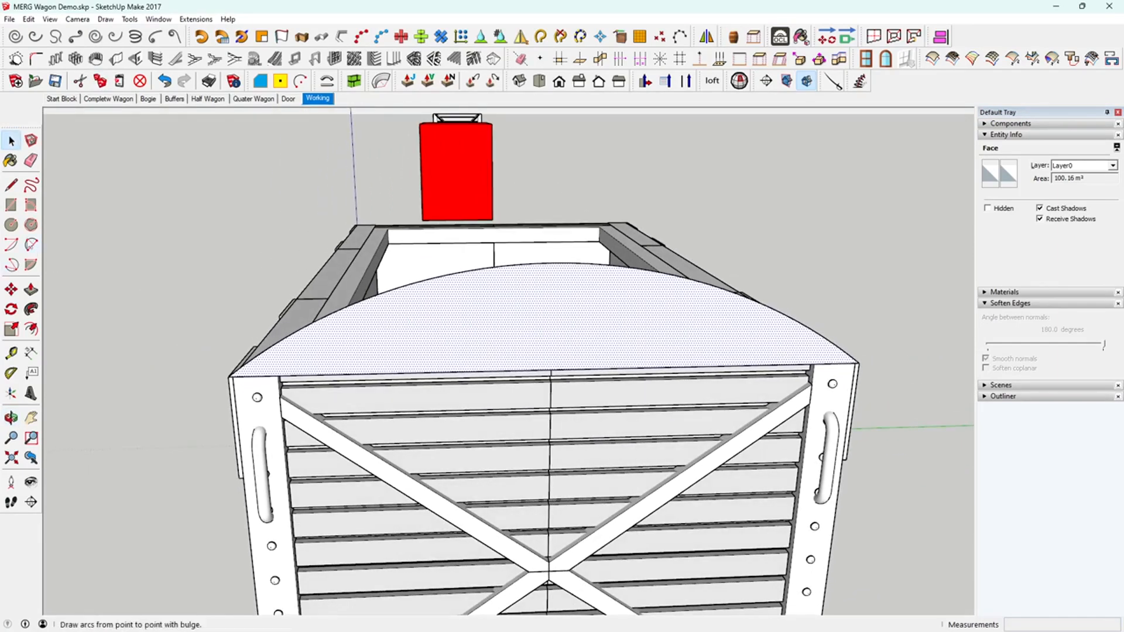
left_click(31, 244)
left_click(552, 369)
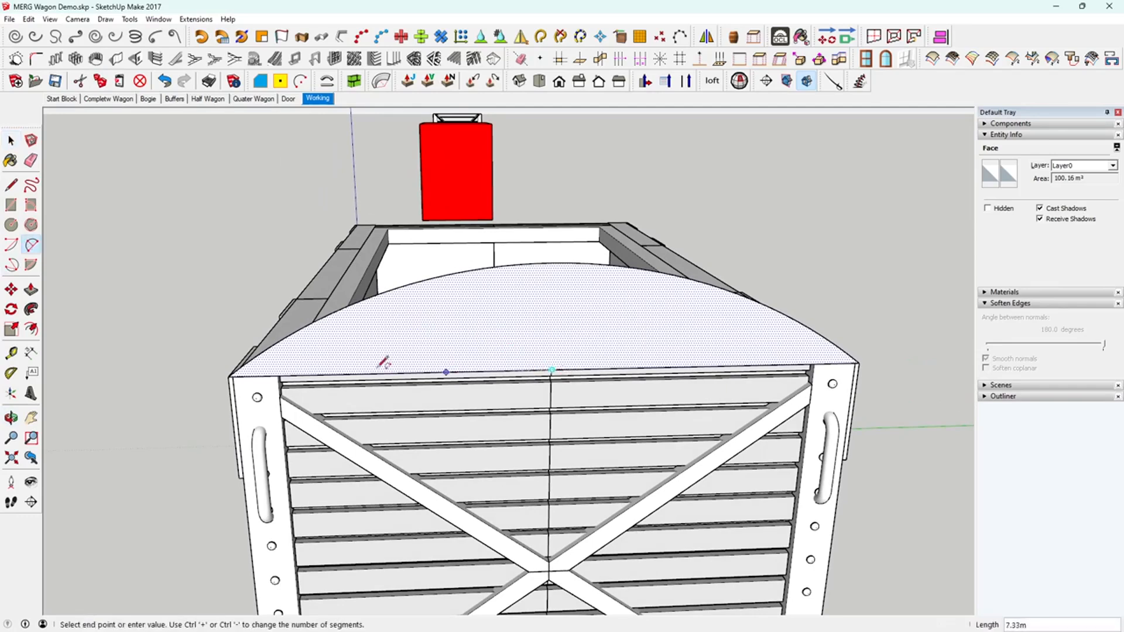
key("Escape")
left_click(279, 376)
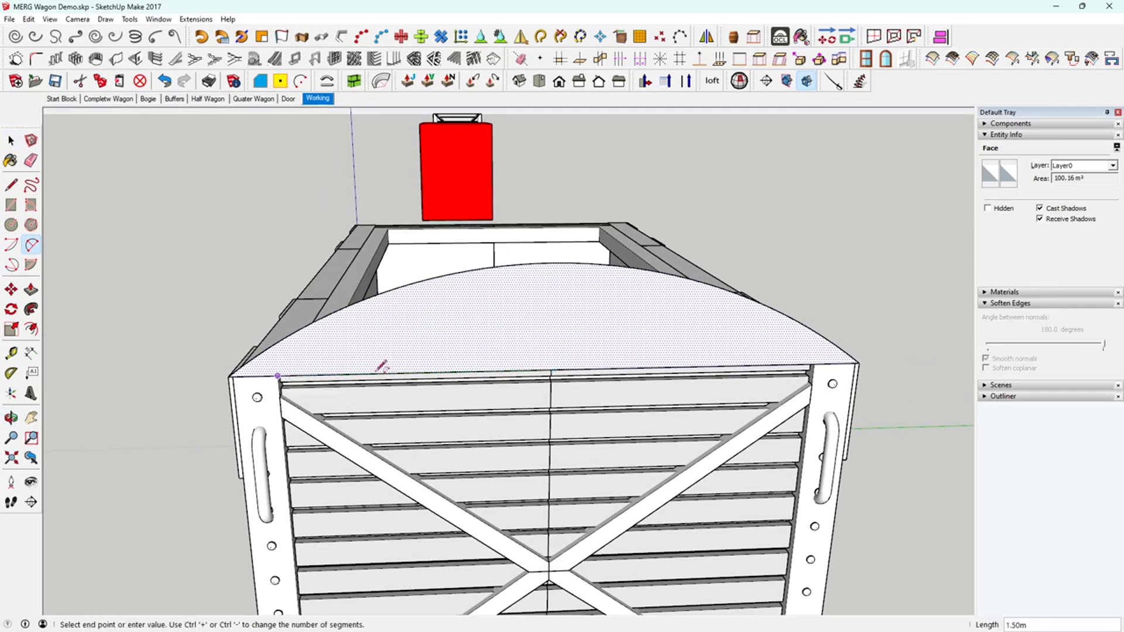
left_click(814, 364)
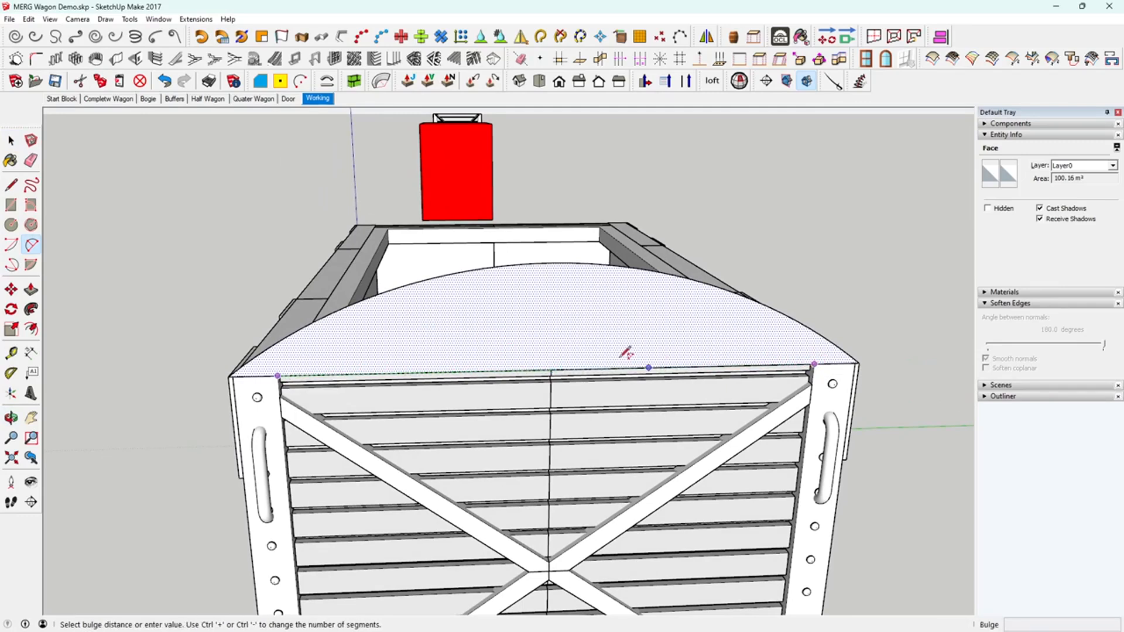
left_click(562, 301)
middle_click_drag(592, 323, 570, 344)
Delete the face enclosed by the inner arc and the straight edge beneath it, leaving only a curved band
key("space")
left_click(562, 355)
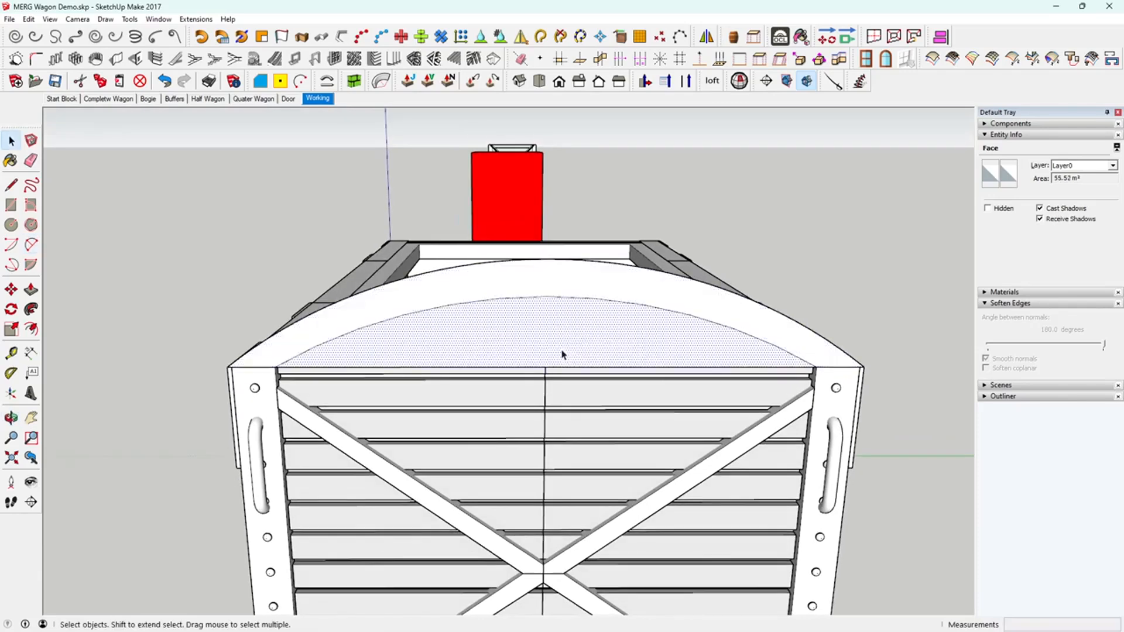
key("Delete")
key("Delete")
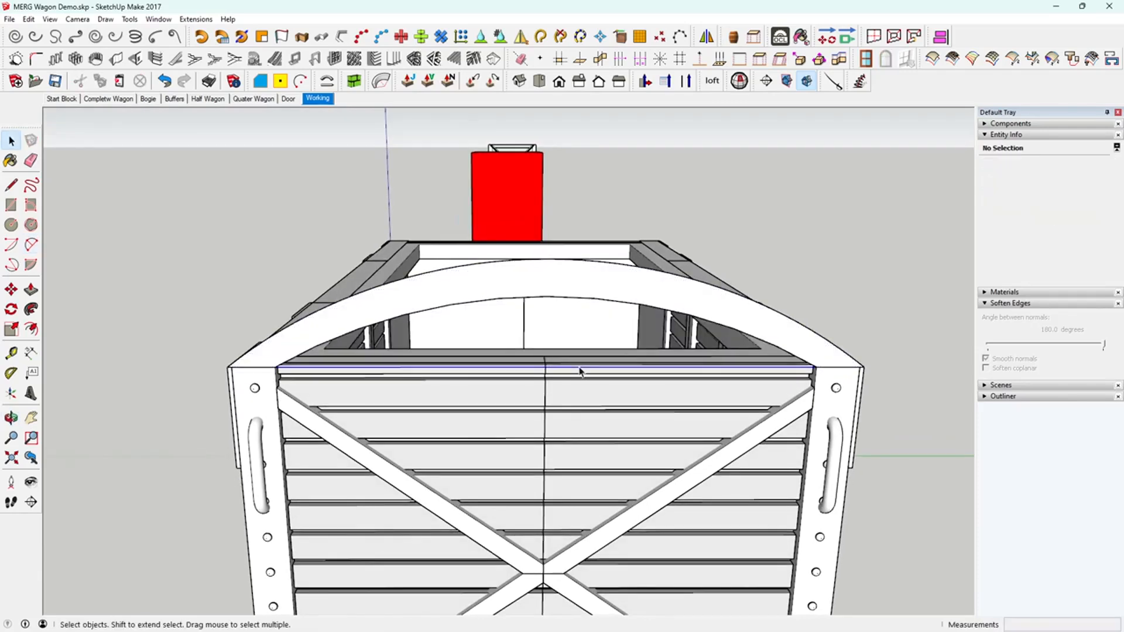
left_click(579, 368)
key("Delete")
middle_click_drag(582, 372, 412, 510)
middle_click_drag(473, 489, 375, 454)
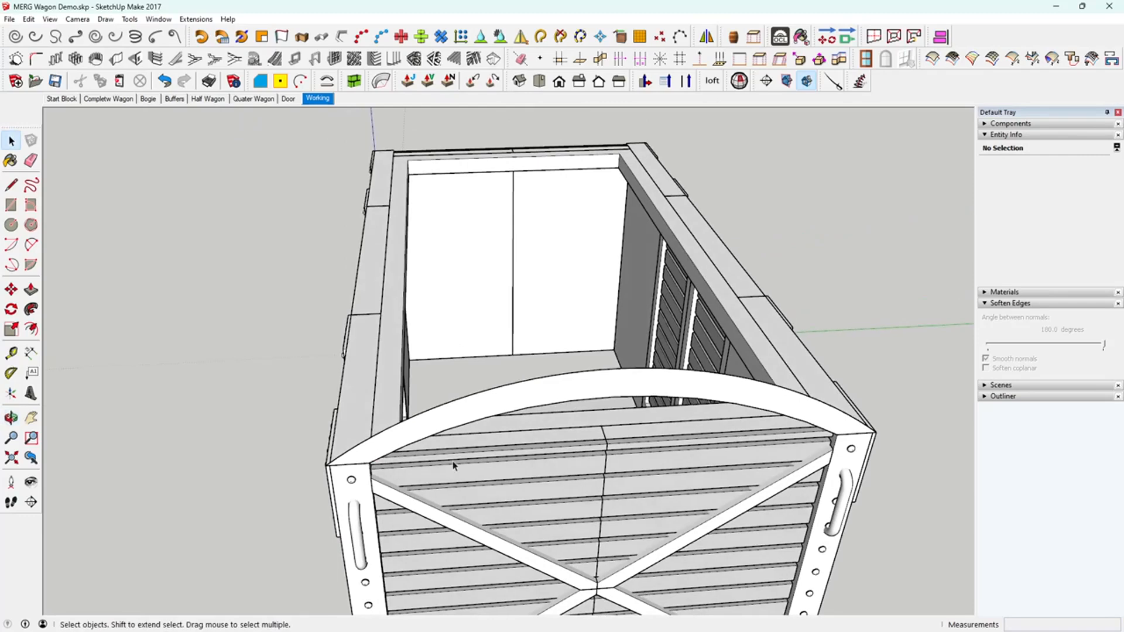
Undo the deletions and the inner arc to restore the full curved end face
key("ctrl+z")
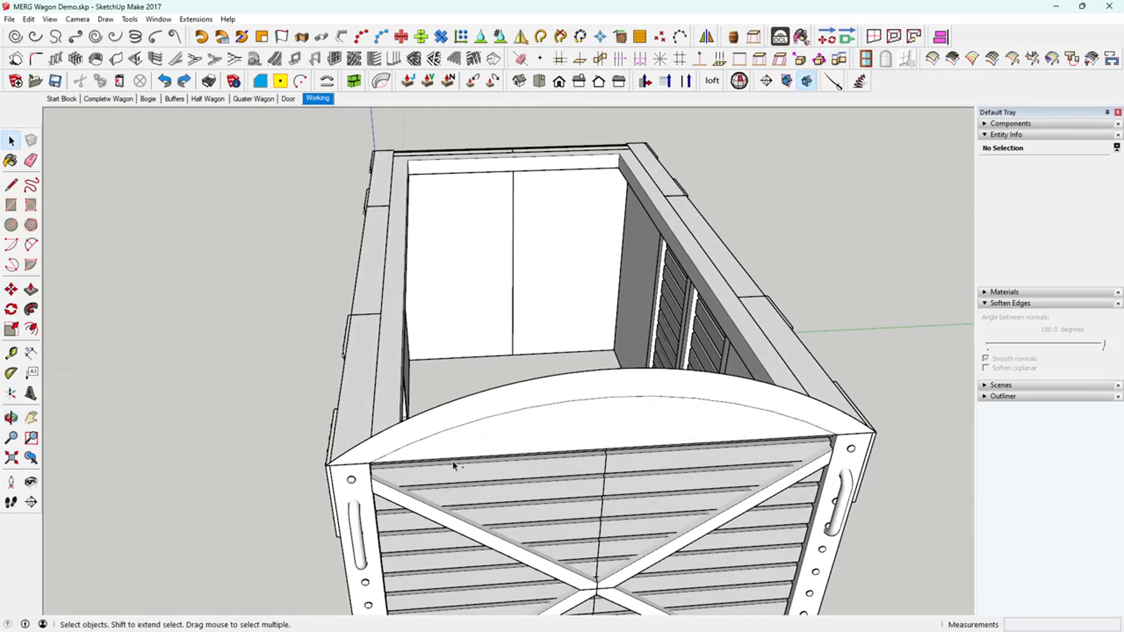
mouse_move(434, 467)
middle_mouse_down()
mouse_move(462, 510)
mouse_move(431, 494)
mouse_move(431, 479)
middle_mouse_up()
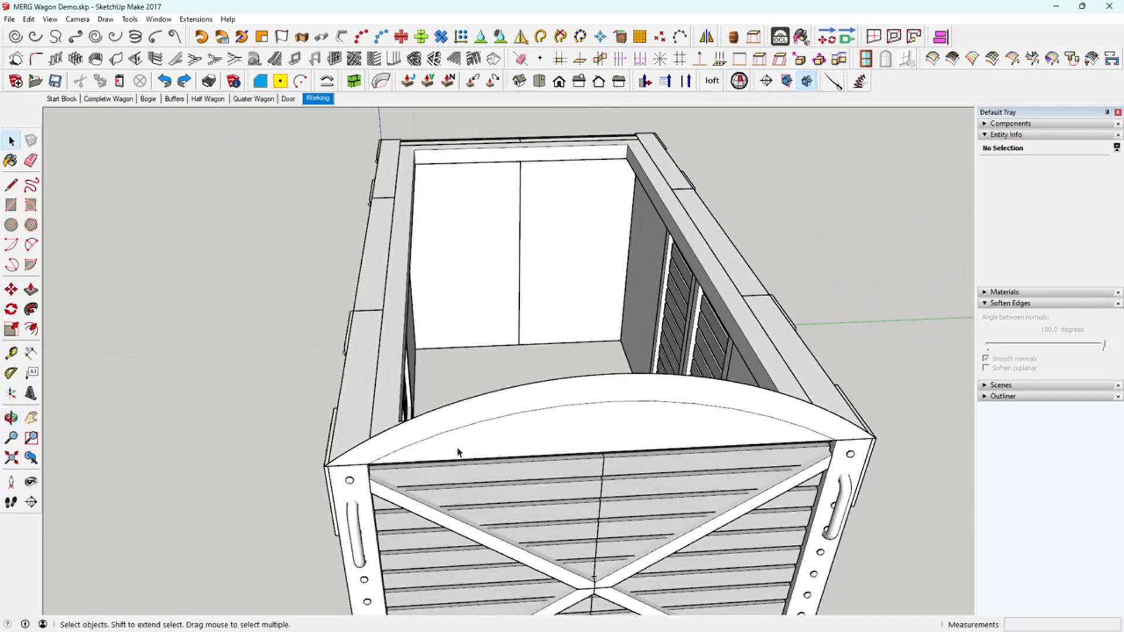
mouse_move(515, 439)
middle_mouse_down()
mouse_move(499, 406)
mouse_move(508, 423)
middle_mouse_up()
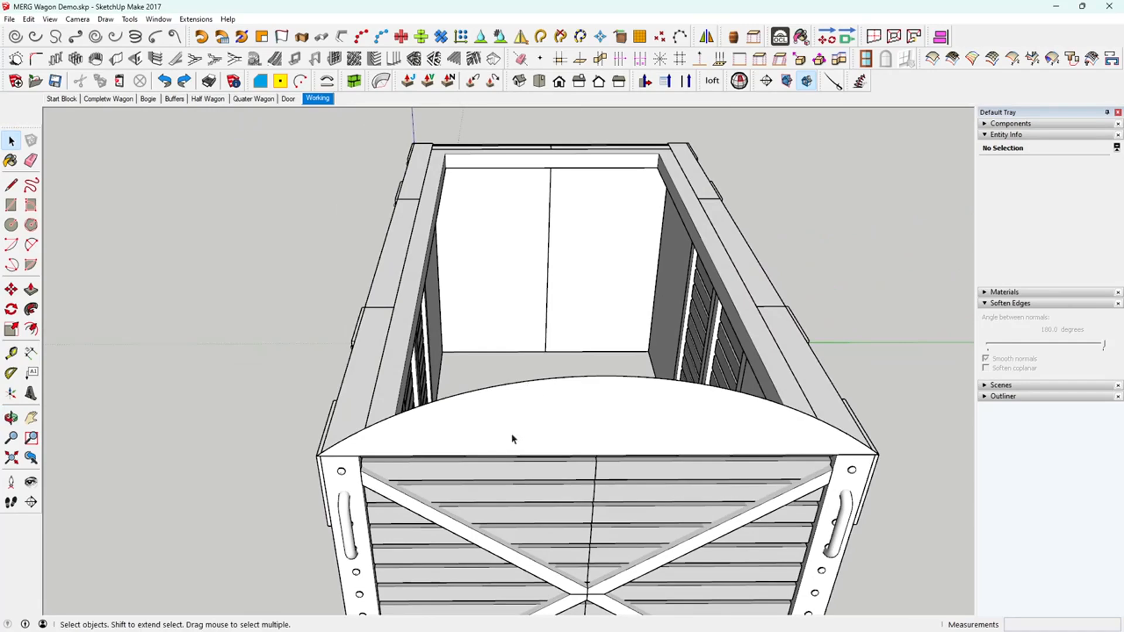
Push/Pull the curved end face along the wagon's full length to the opposite end wall, forming the roof
left_click(516, 436)
middle_click_drag(515, 437, 870, 396)
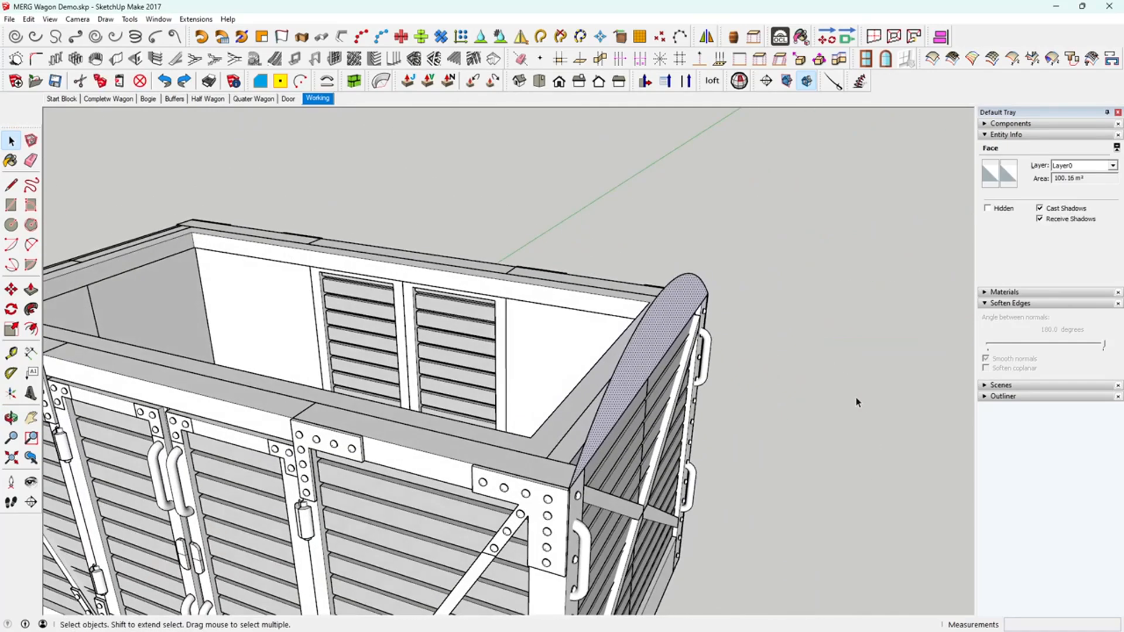
left_click(31, 290)
left_click(31, 290)
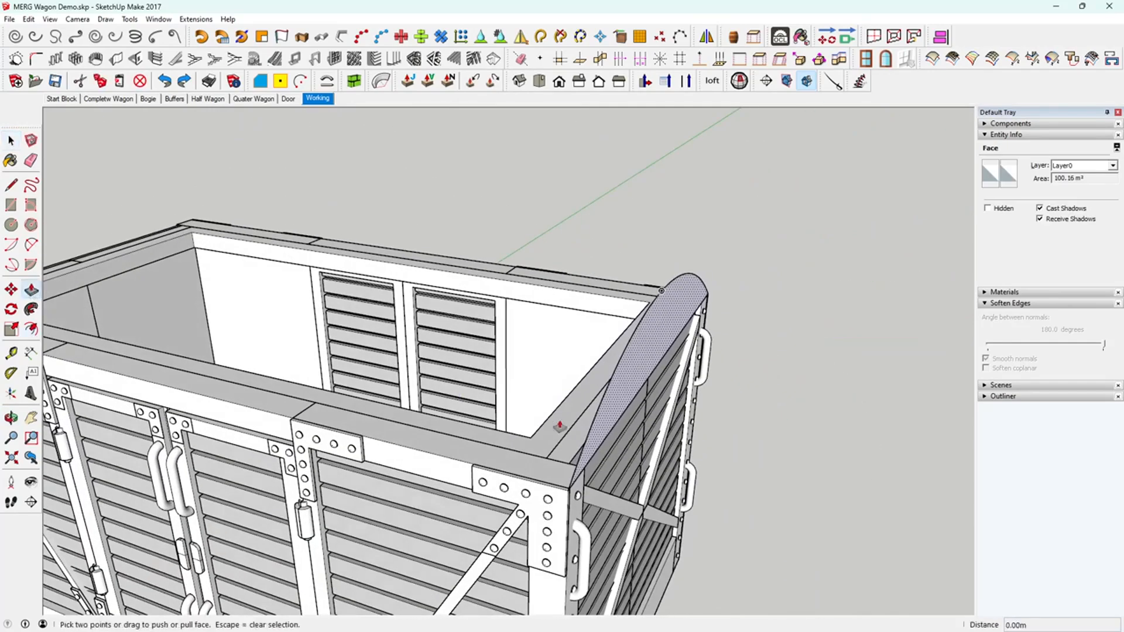
left_click(602, 420)
middle_click_drag(738, 419, 836, 389)
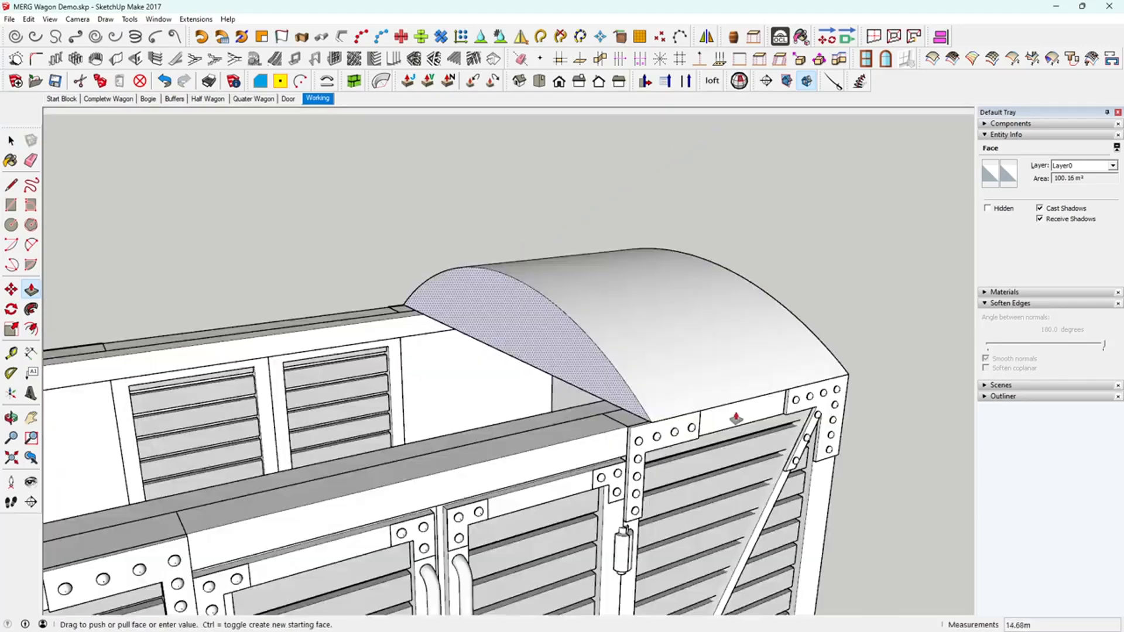
middle_click_drag(450, 411, 338, 323)
left_click(279, 469)
Extend both roof ends past the wagon's end walls with Push/Pull from new starting faces, using 1 m for the second end
left_click(254, 289)
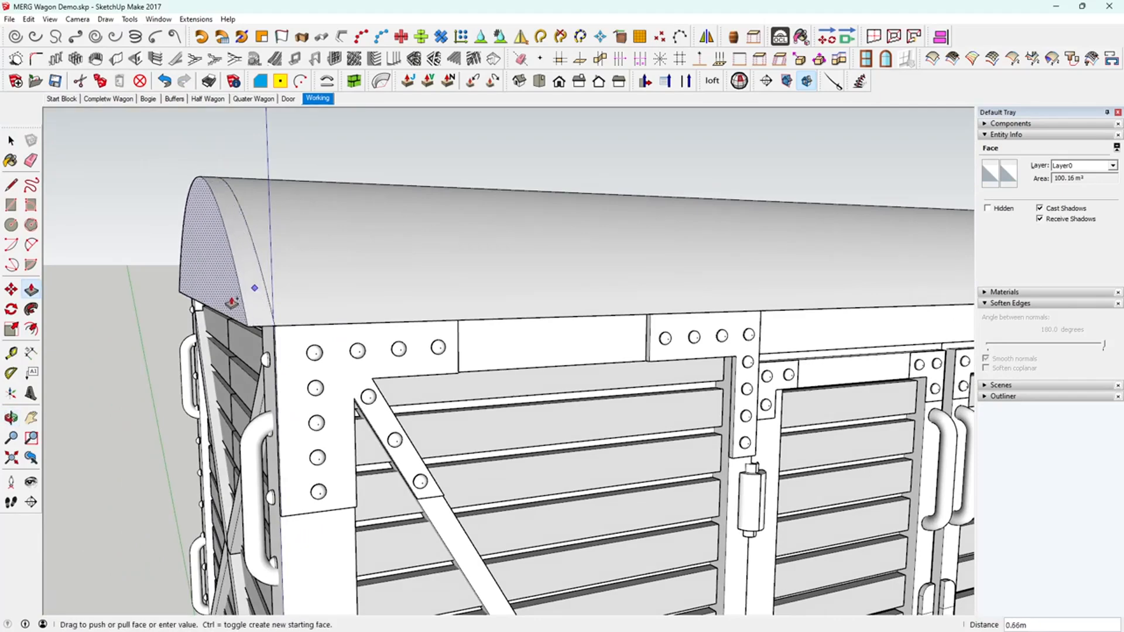
key("Return")
scroll(595, 391, "down", 2)
middle_click_drag(776, 367, 442, 354)
left_click(731, 348)
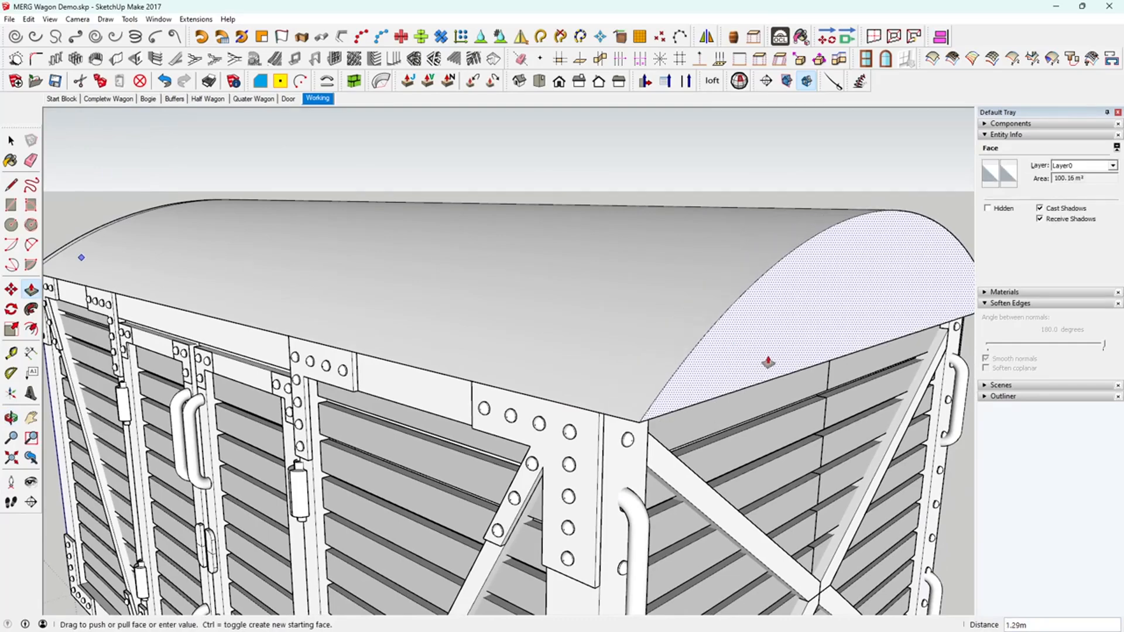
left_click(799, 381)
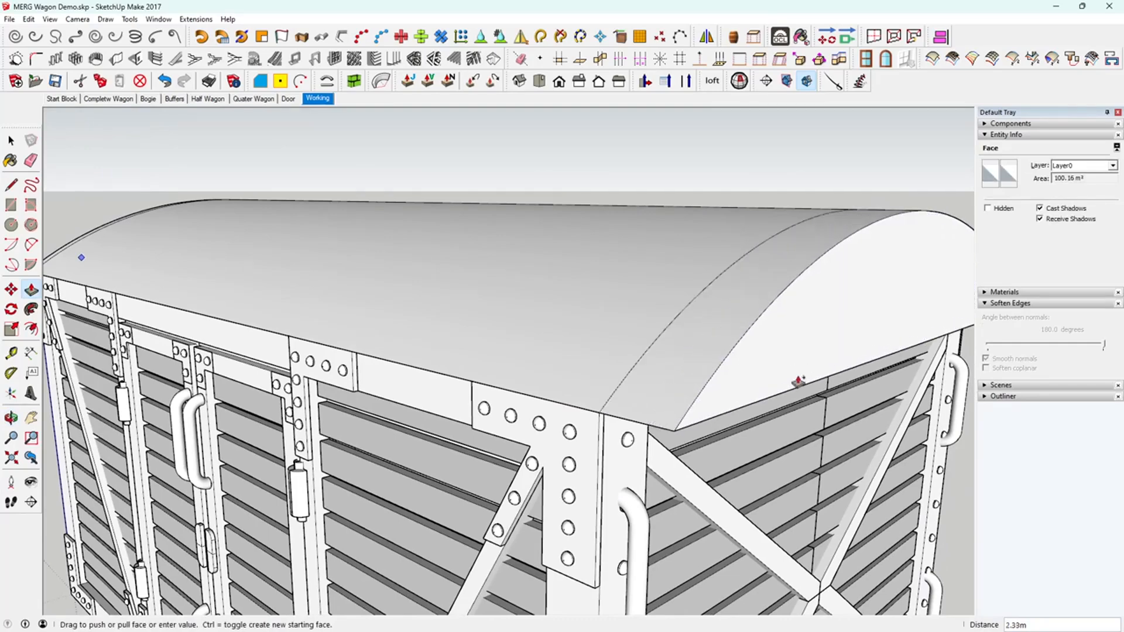
type("1")
key("Return")
middle_click_drag(768, 406, 572, 450)
Select all the connected geometry of the curved roof and make it a group
left_click(12, 141)
middle_click_drag(498, 395, 548, 348)
triple_click(550, 341)
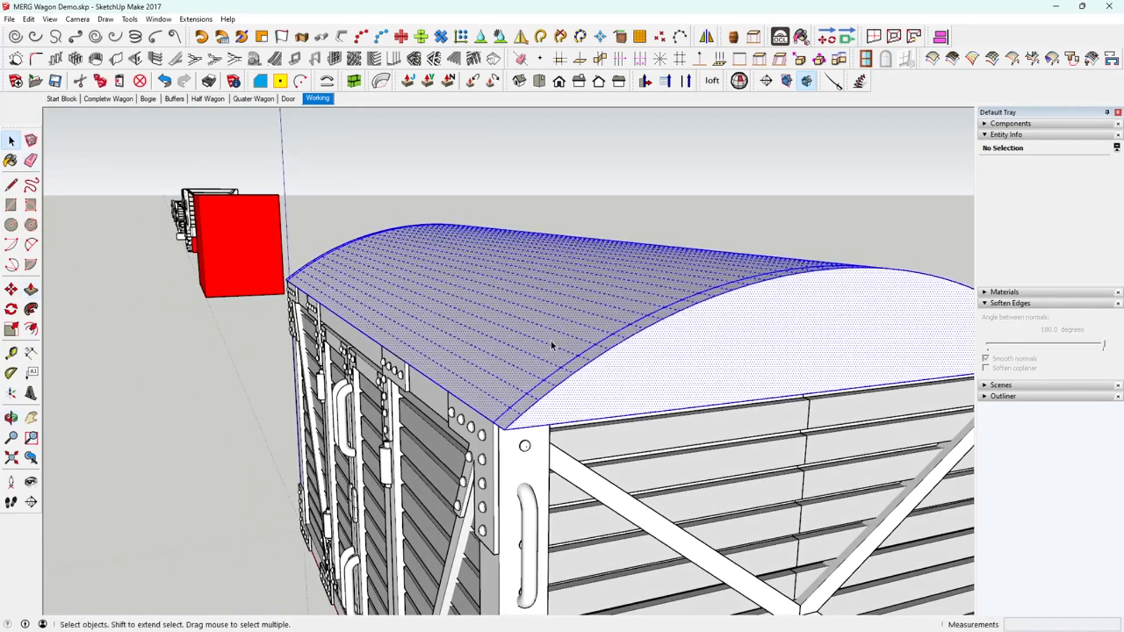
right_click(550, 343)
left_click(591, 288)
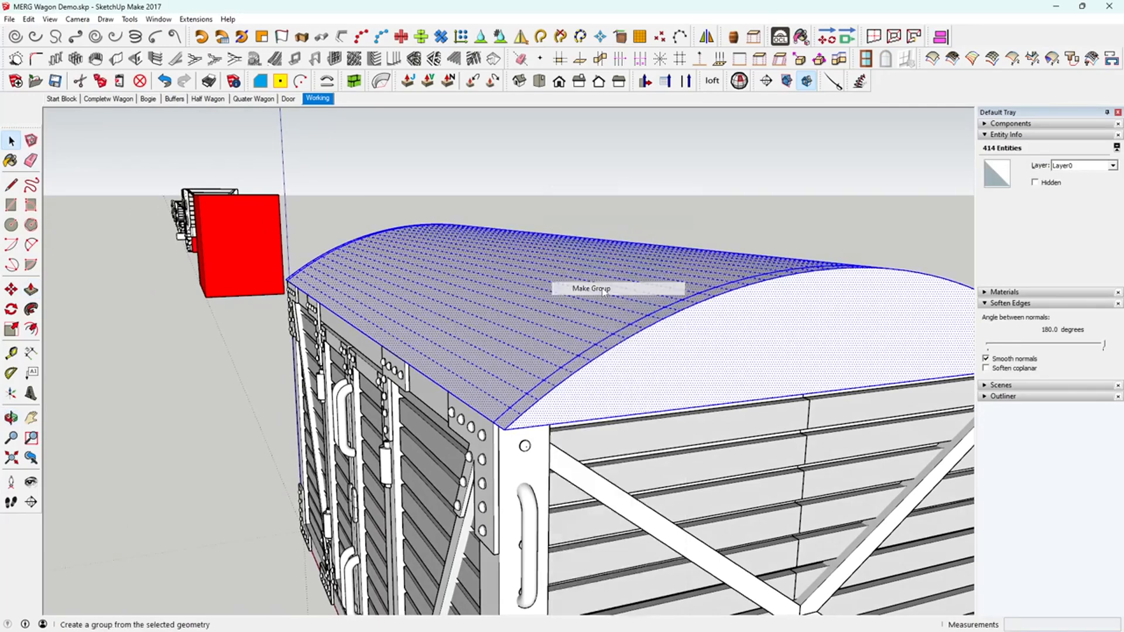
Select the curved roof group together with the inner rectangular border group and combine them into one group
middle_click_drag(601, 486, 680, 209)
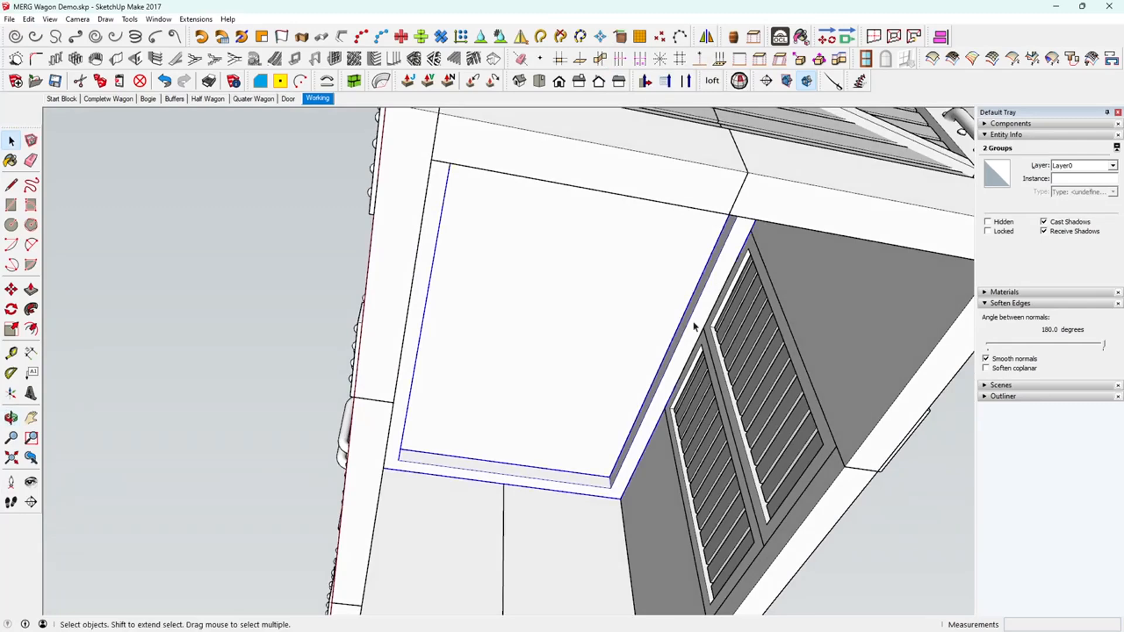
right_click(721, 271)
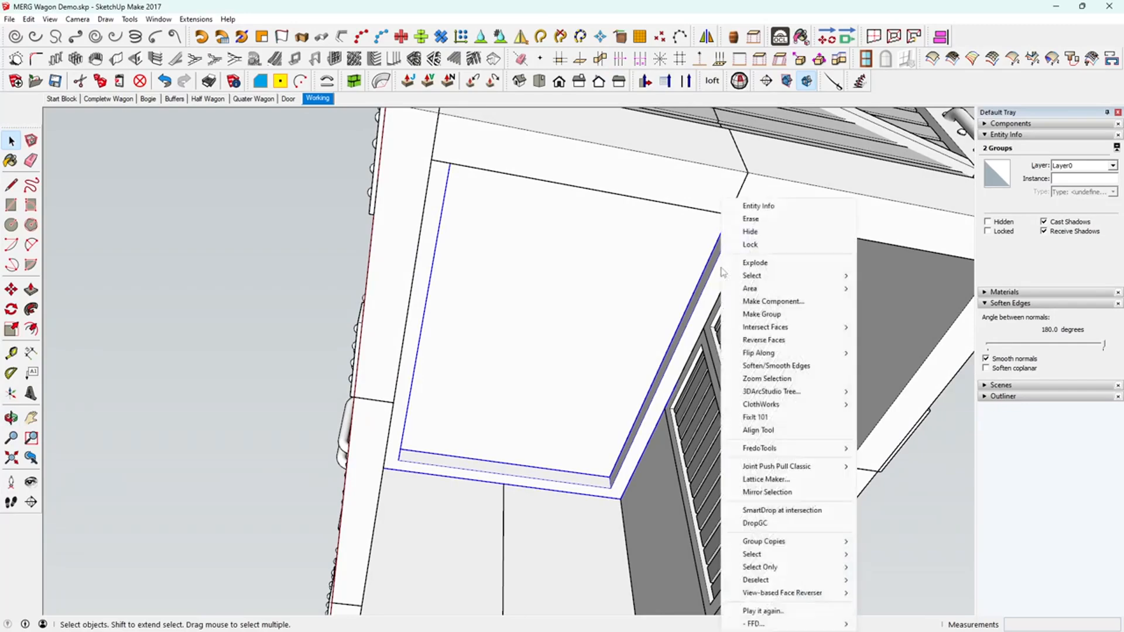
left_click(762, 316)
middle_click_drag(752, 188, 193, 421)
scroll(672, 394, "up", 3)
scroll(671, 394, "down", 3)
left_click(166, 438)
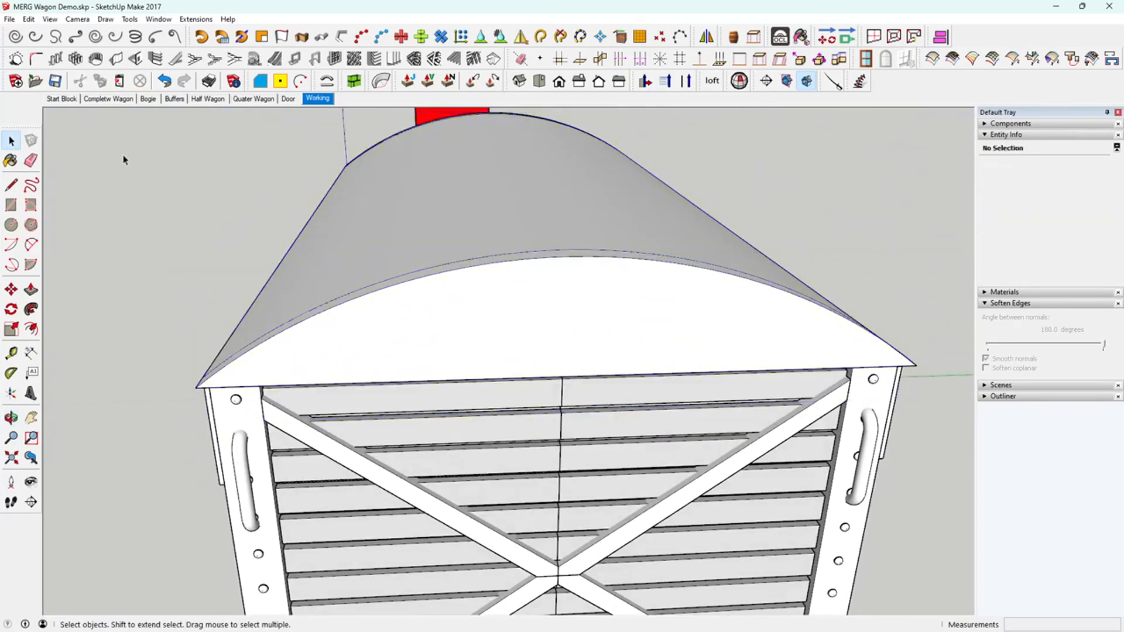
Paste the copied curved end profile in place above the wagon's end wall
left_click(29, 19)
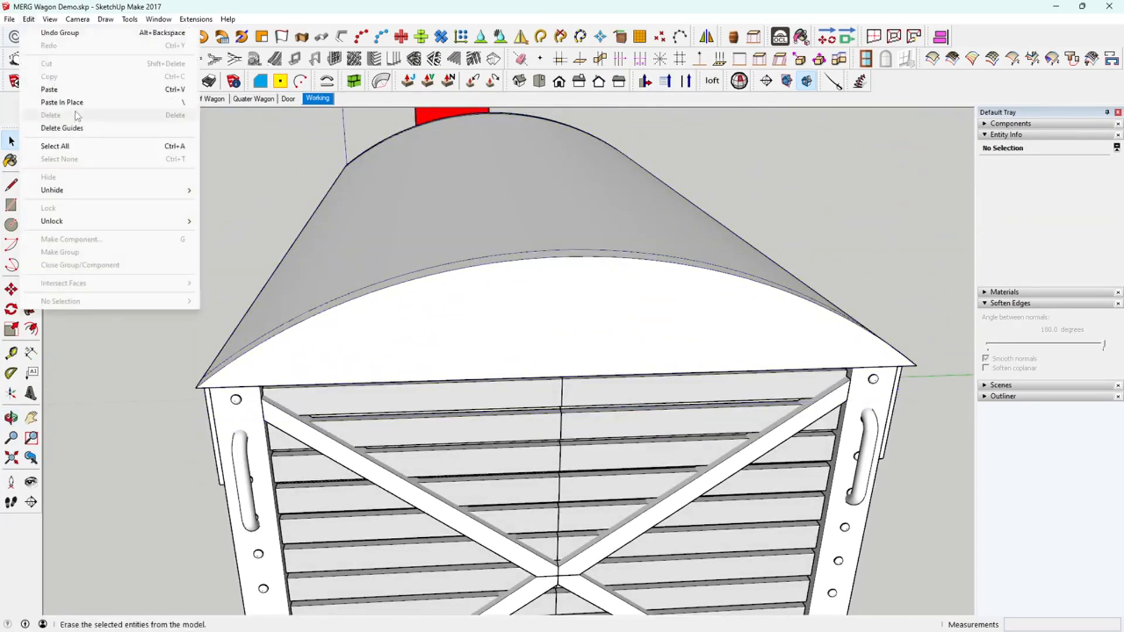
left_click(61, 128)
middle_click_drag(369, 318, 492, 415)
middle_click_drag(357, 391, 512, 305)
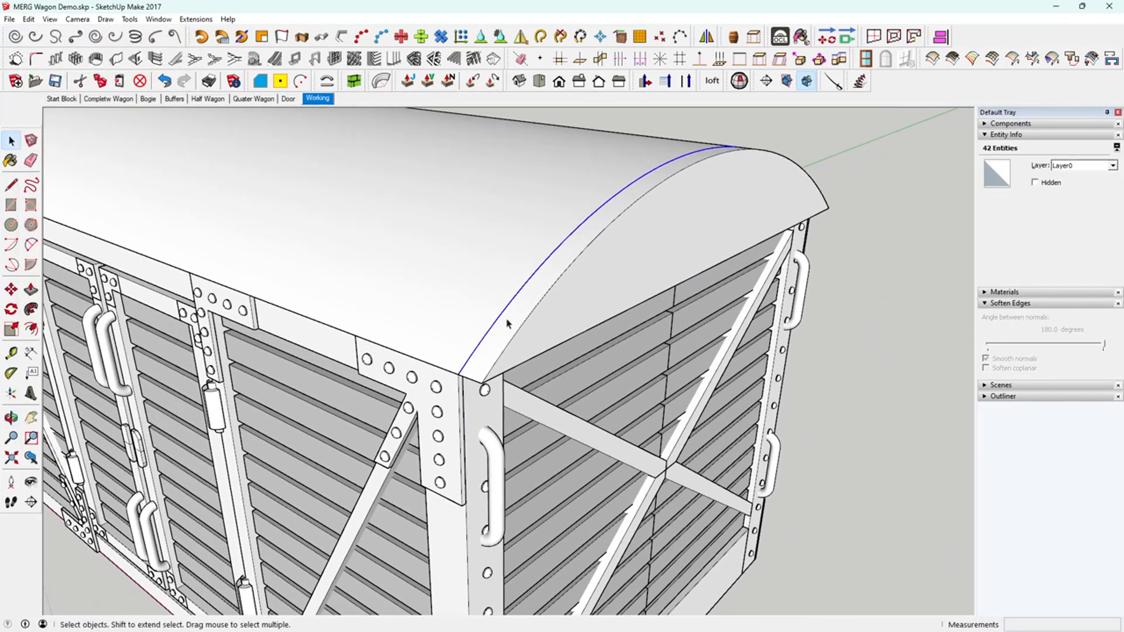
Move the pasted curved profile outward from the end wall until it lies flush with the roof's overhanging end
left_click(10, 290)
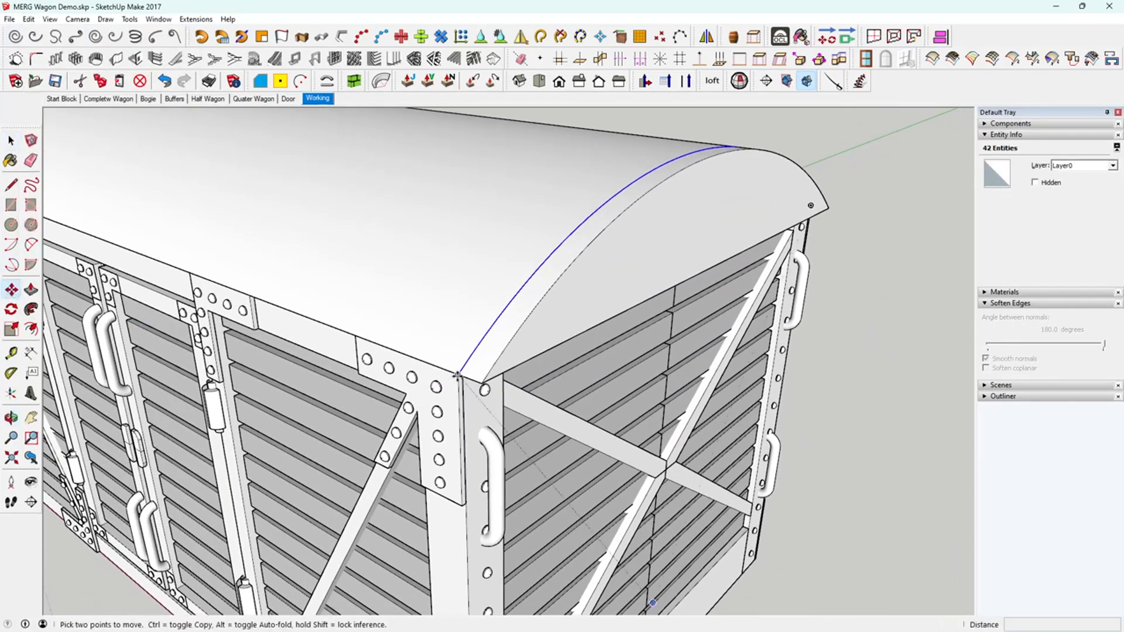
middle_click_drag(483, 385, 299, 367)
scroll(401, 307, "down", 1)
middle_click_drag(390, 328, 356, 377, "shift")
key("m")
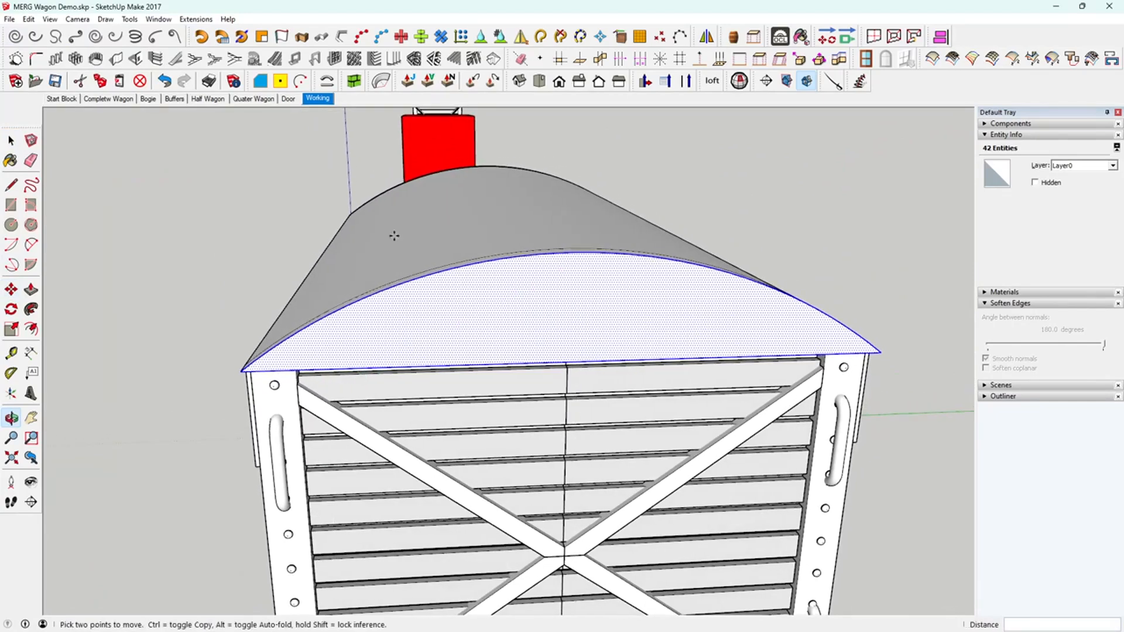
Offset the outline of the curved end profile outward by 0.5 m
middle_click_drag(504, 254, 397, 308)
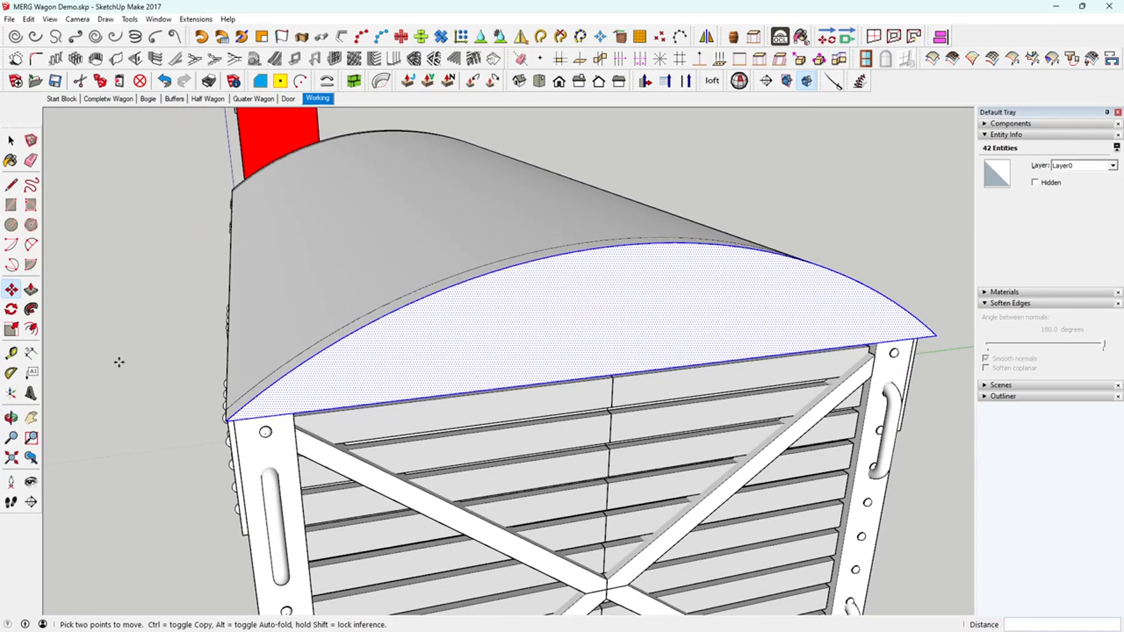
left_click(31, 330)
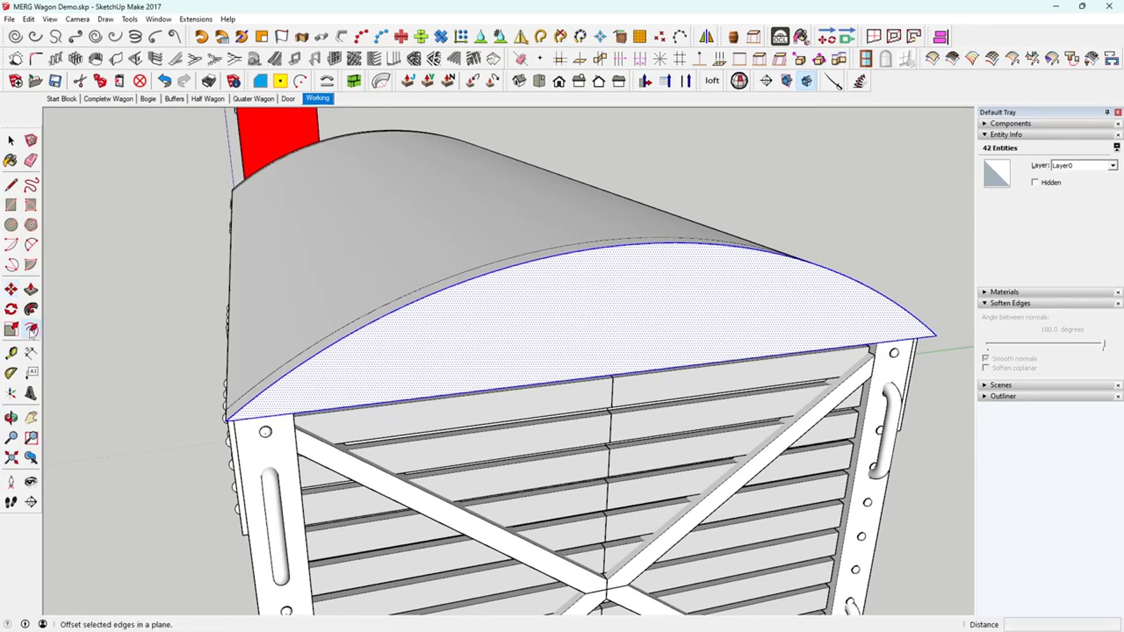
left_click(323, 352)
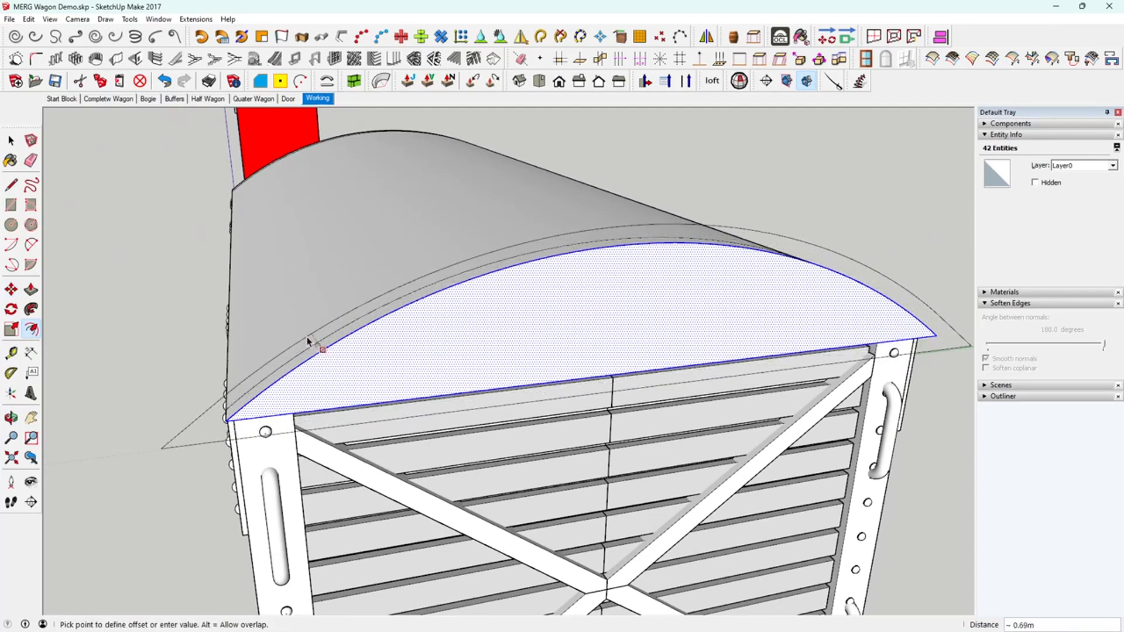
key("Return")
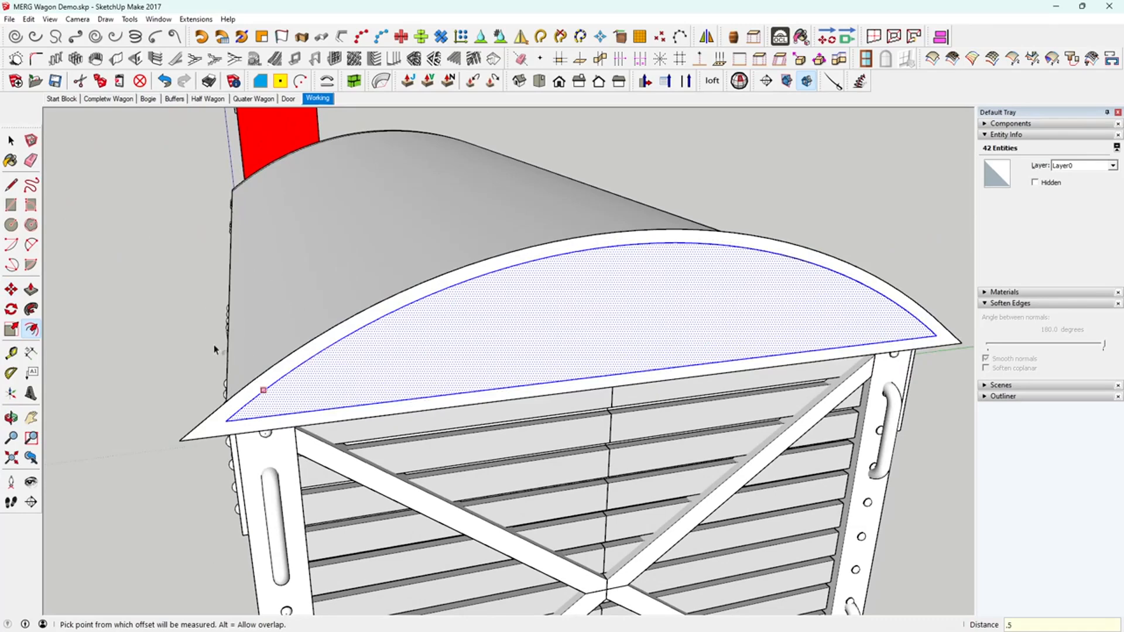
Draw lines extending the inner profile's base edge from both lower corners out to the outer arc
left_click(11, 185)
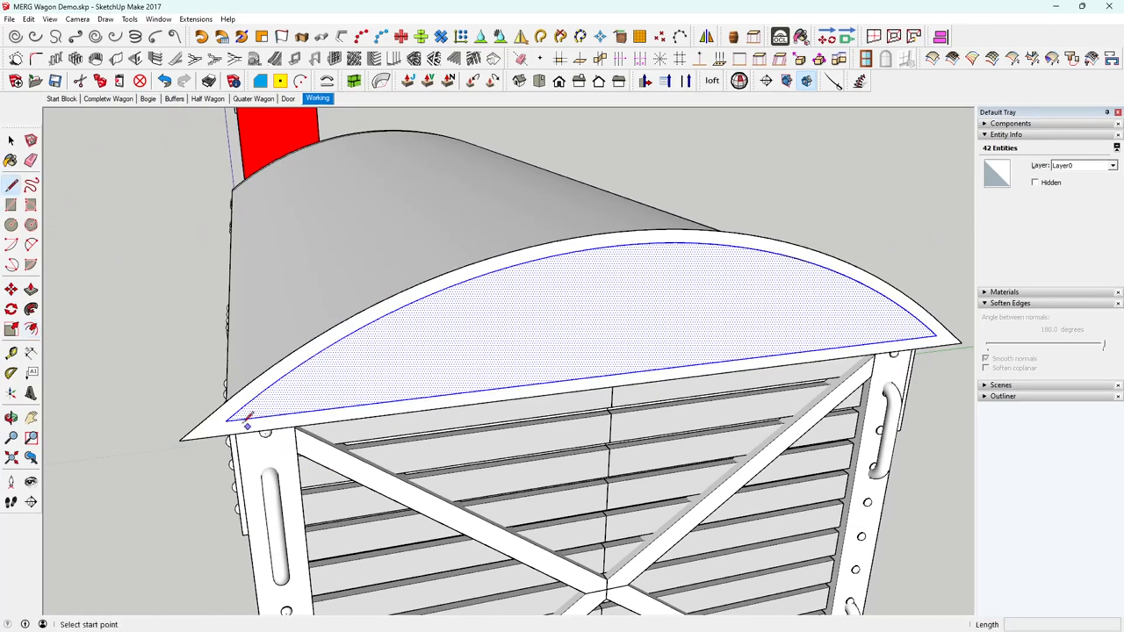
left_click(225, 420)
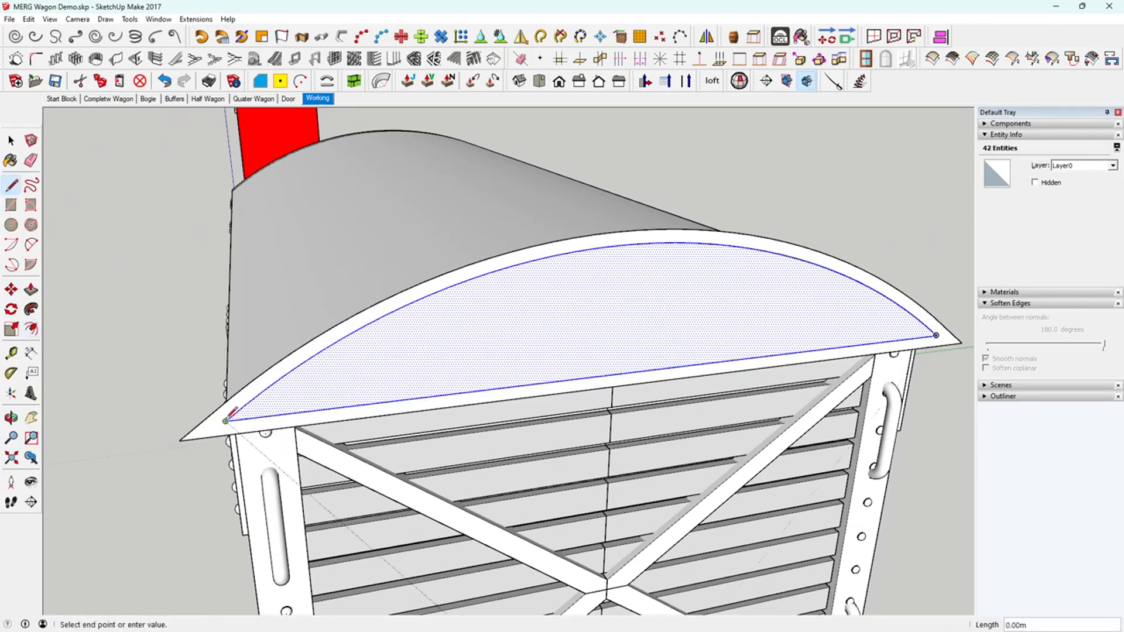
key("Escape")
middle_click_drag(819, 333, 778, 321)
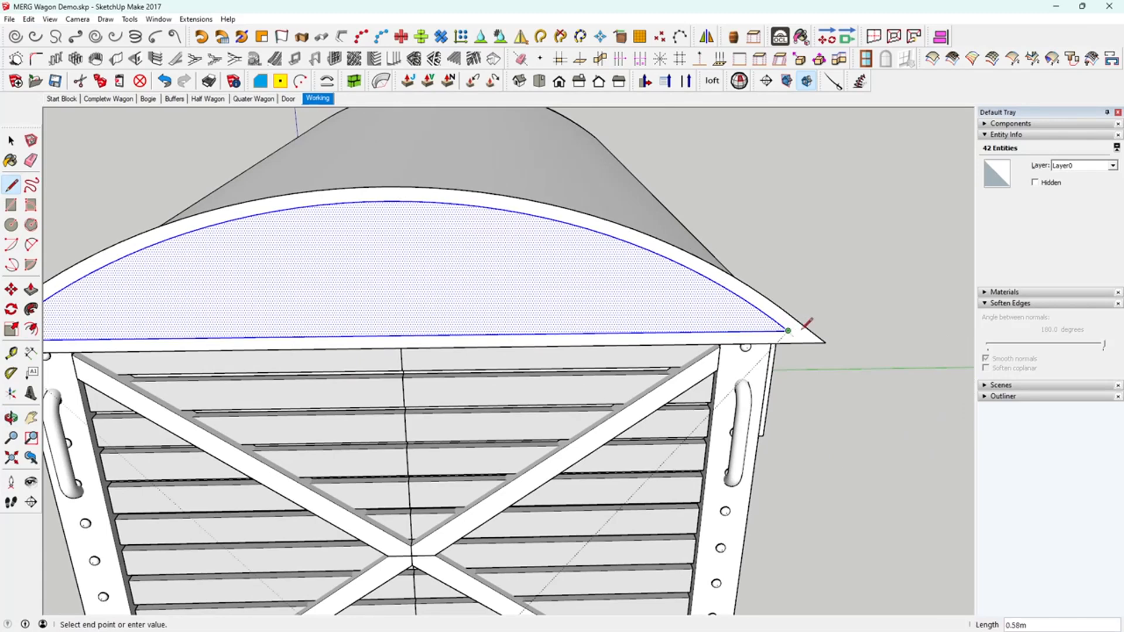
key("Escape")
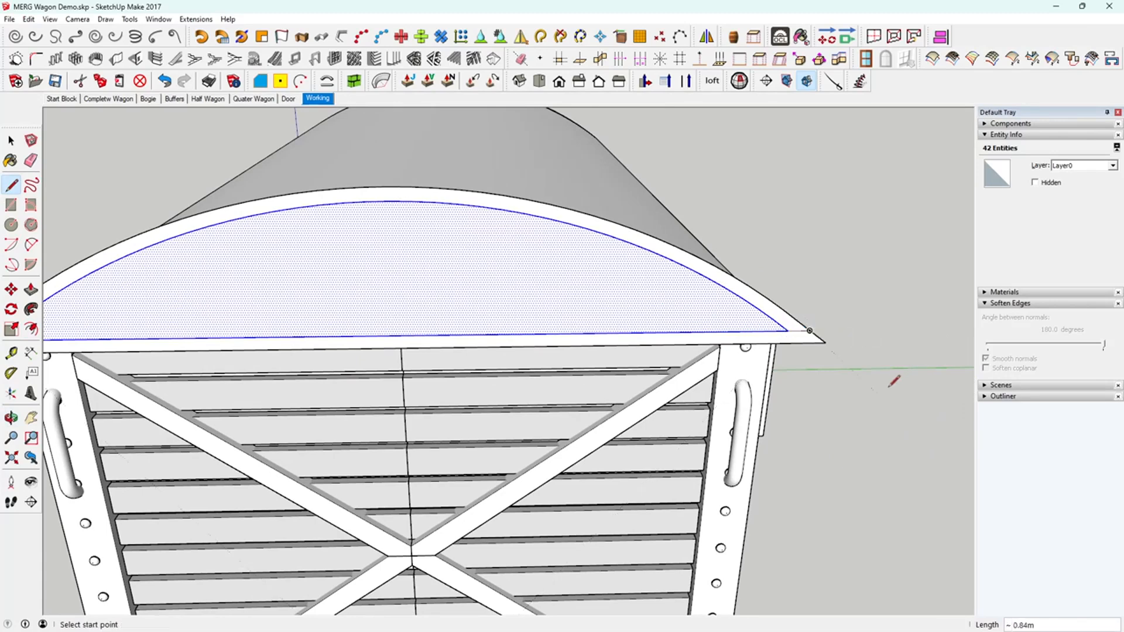
key("space")
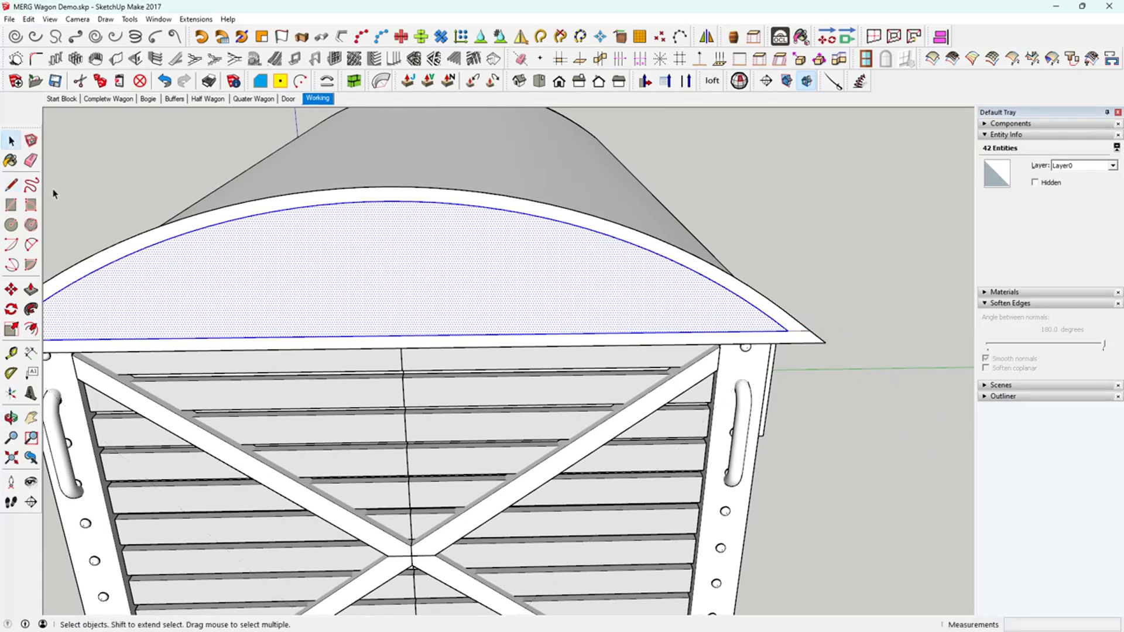
Erase the outer base edge and leftover corner edges below the extended base line at both ends of the profile
left_click(31, 160)
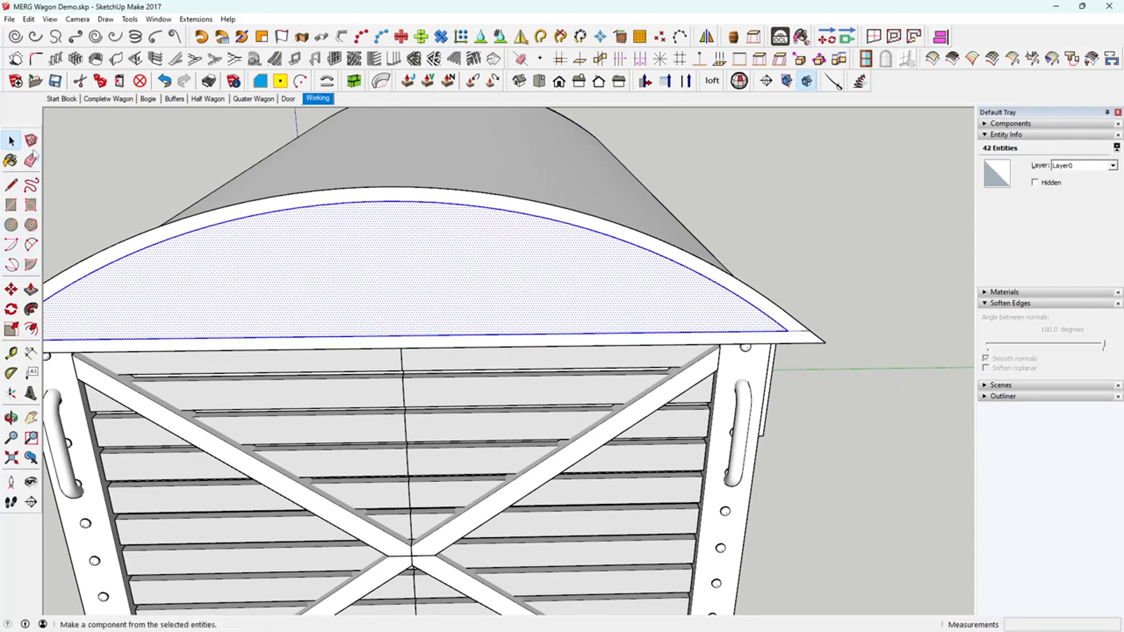
left_click_drag(818, 346, 824, 331)
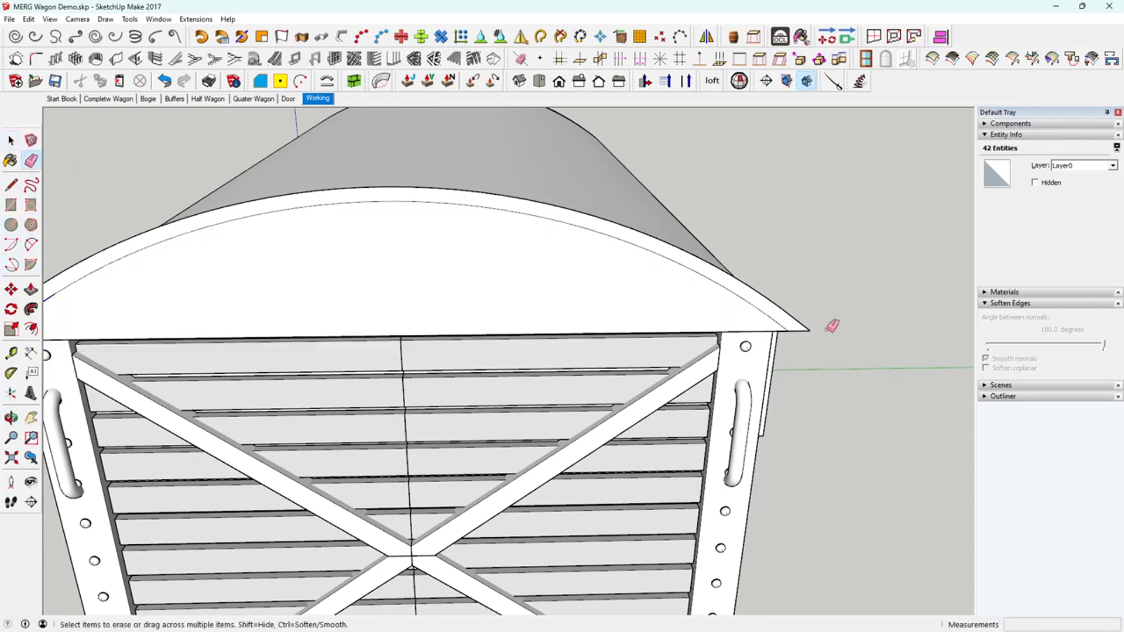
middle_click_drag(801, 362, 135, 348)
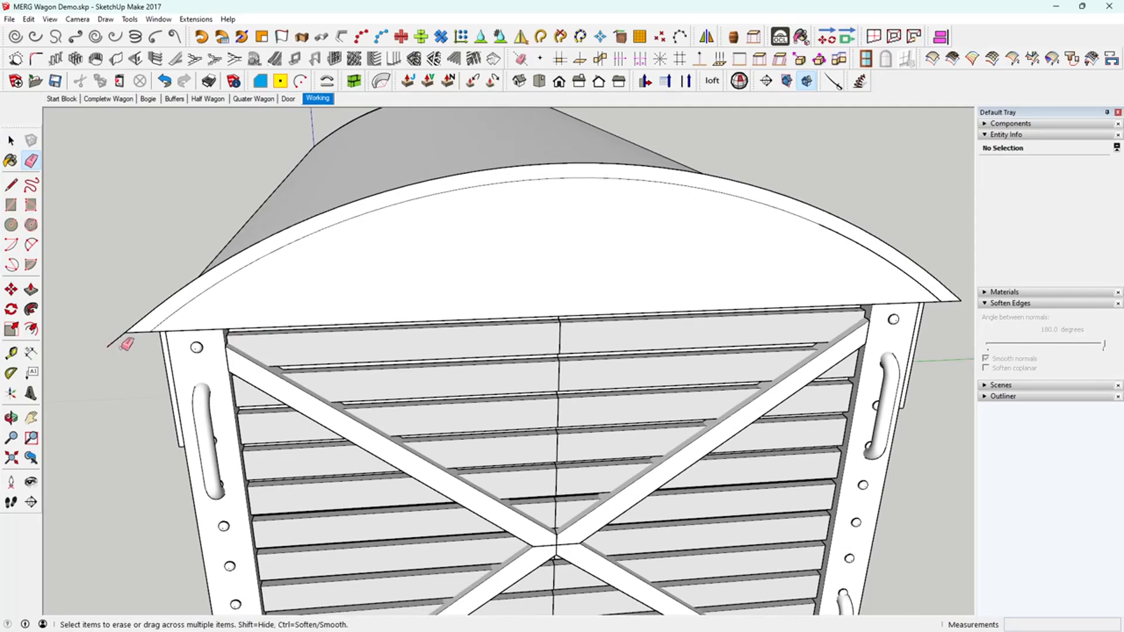
key("space")
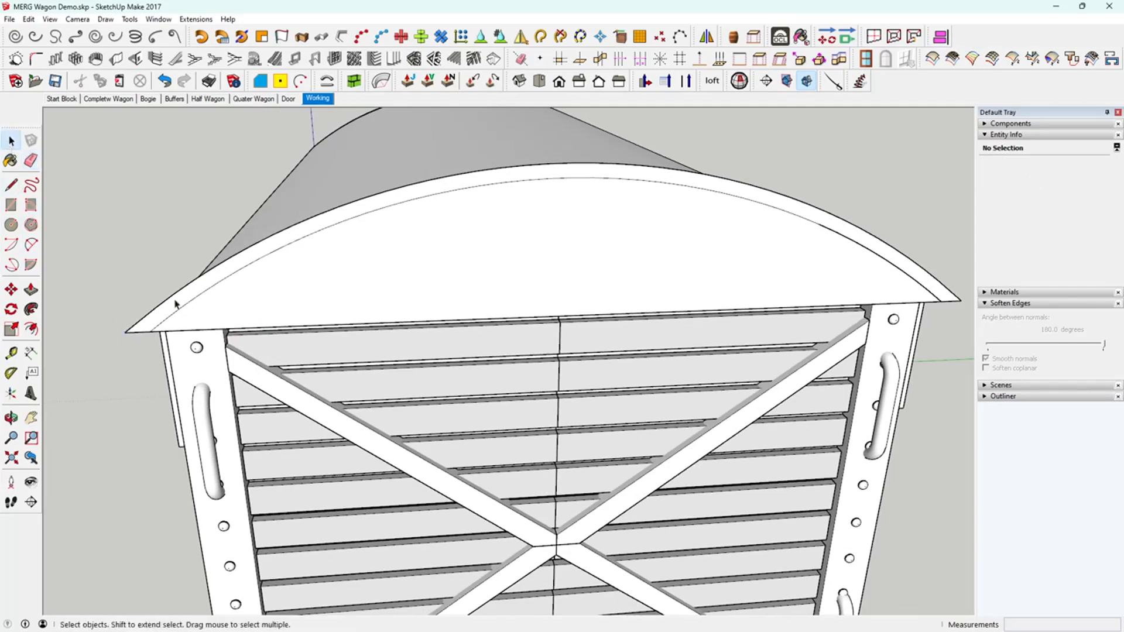
Push/Pull the narrow arched strip between the two curves outward from the roof's end by 0.5 m
left_click(177, 300)
middle_click_drag(217, 319, 447, 344)
middle_click_drag(326, 391, 529, 373)
key("p")
left_click(460, 425)
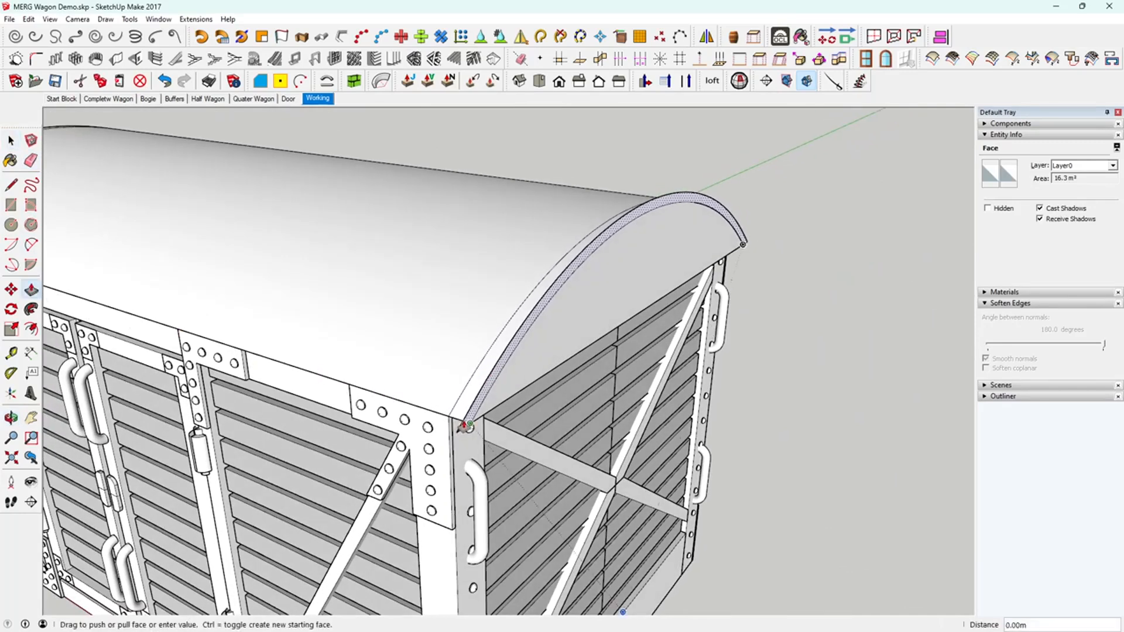
left_click(459, 421)
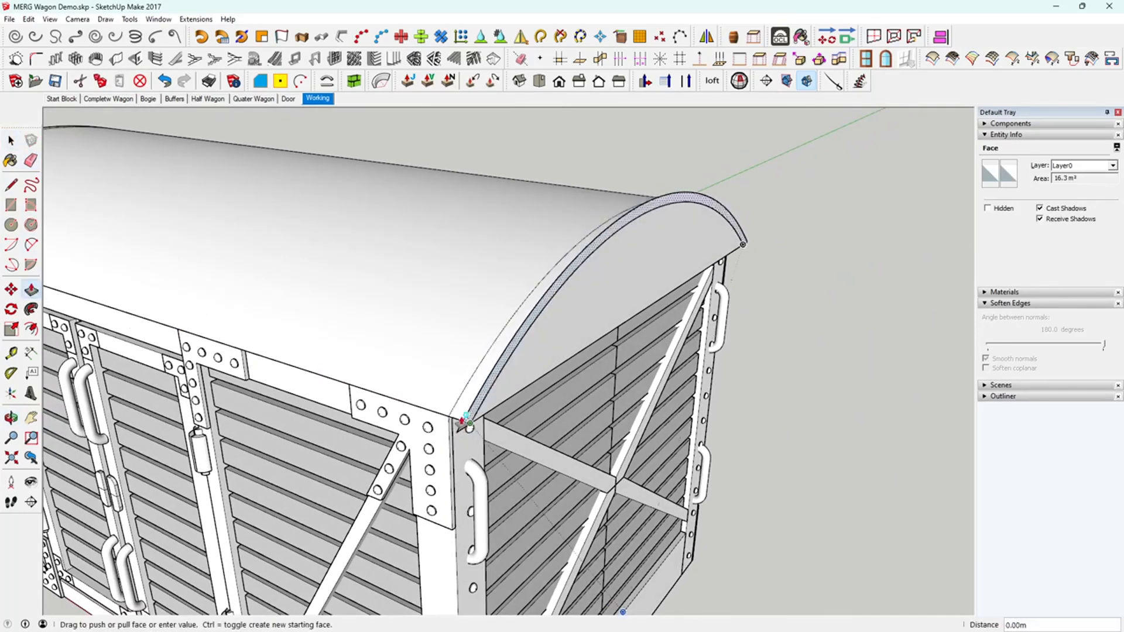
scroll(471, 407, "up", 1)
middle_click_drag(470, 404, 439, 375)
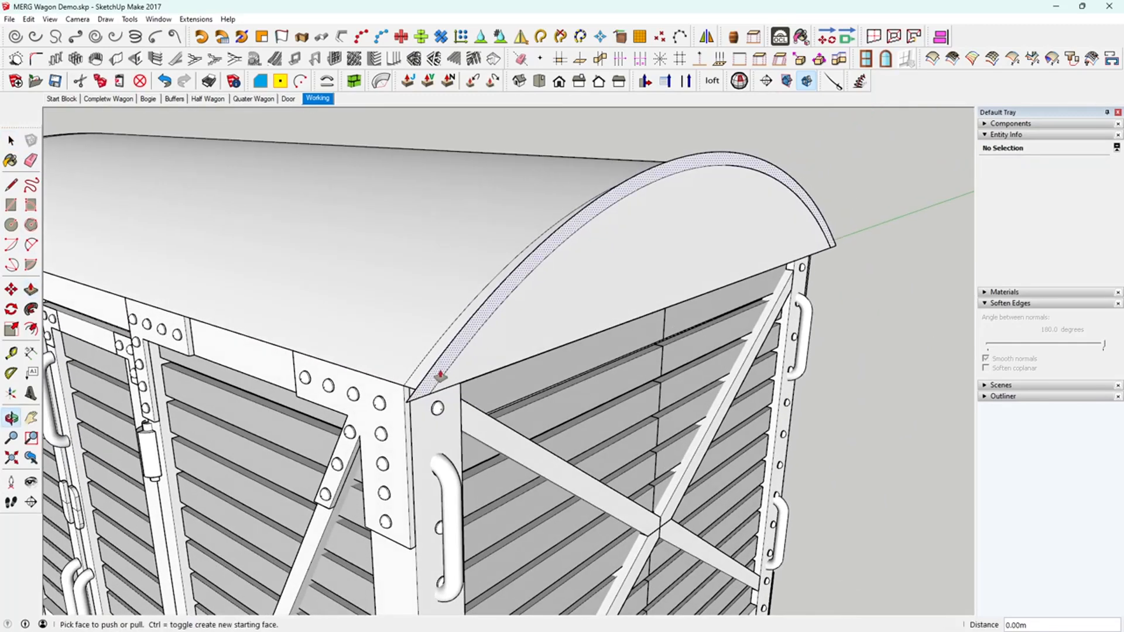
left_click(430, 387)
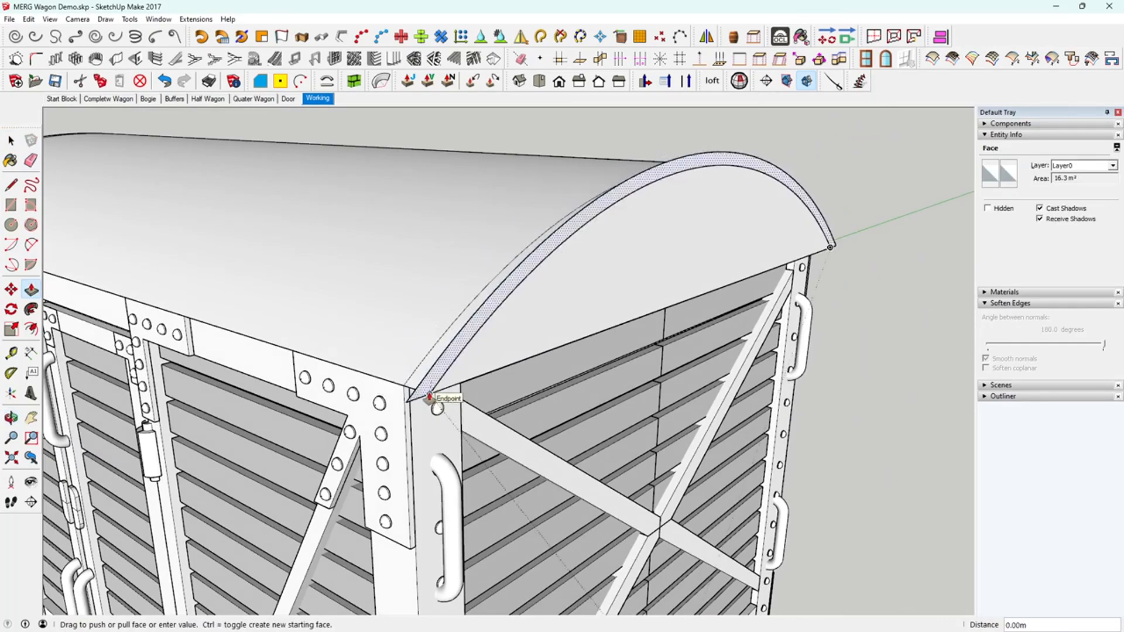
left_click(429, 395)
left_click(430, 394)
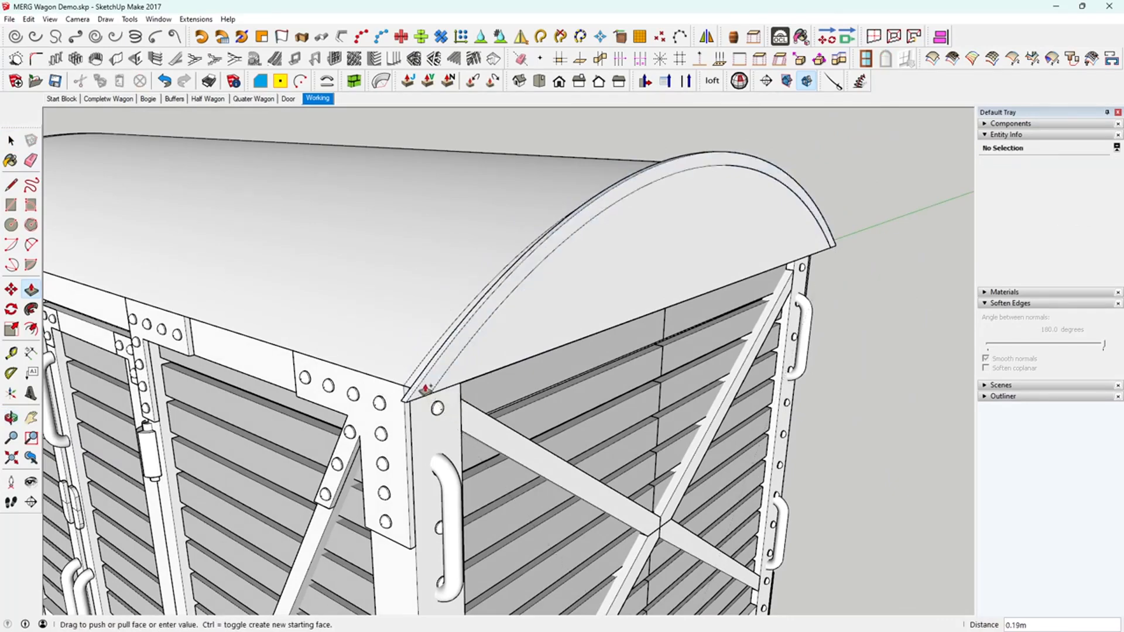
middle_click_drag(420, 386, 653, 432)
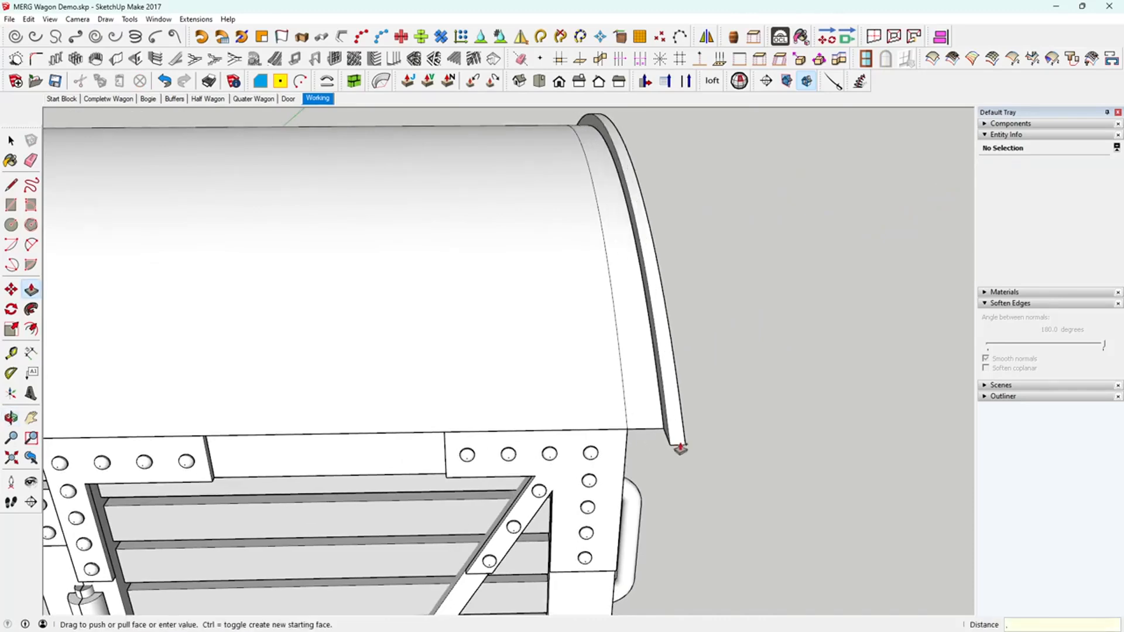
left_click(577, 314)
middle_click_drag(577, 315, 368, 338)
Delete the large face inside the arched strip together with its straight base edge
left_click(10, 140)
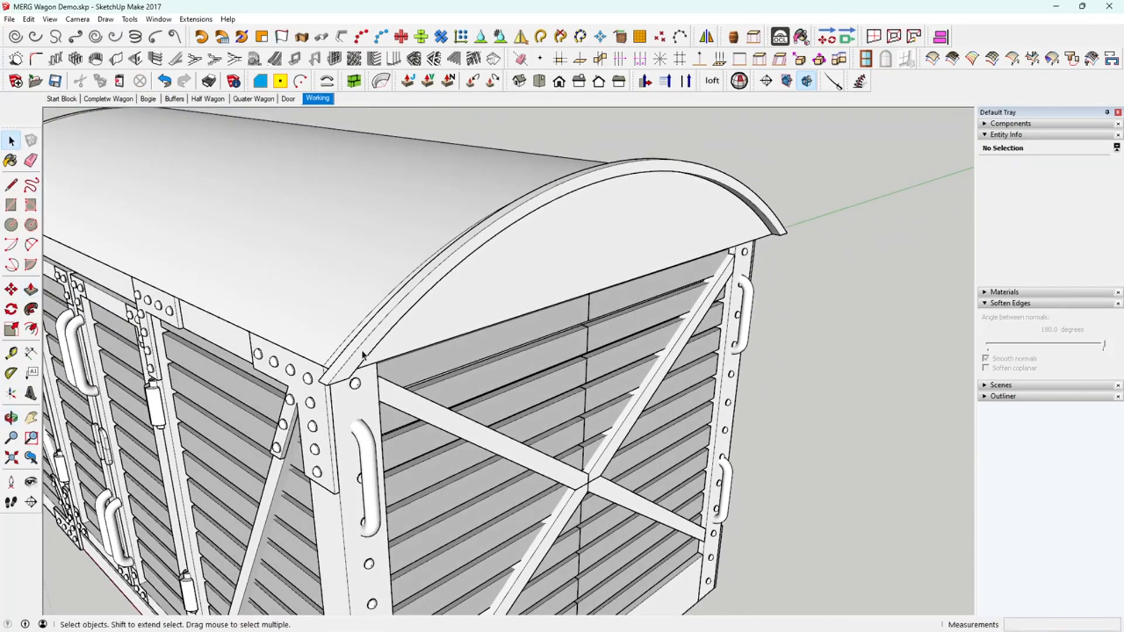
triple_click(363, 354)
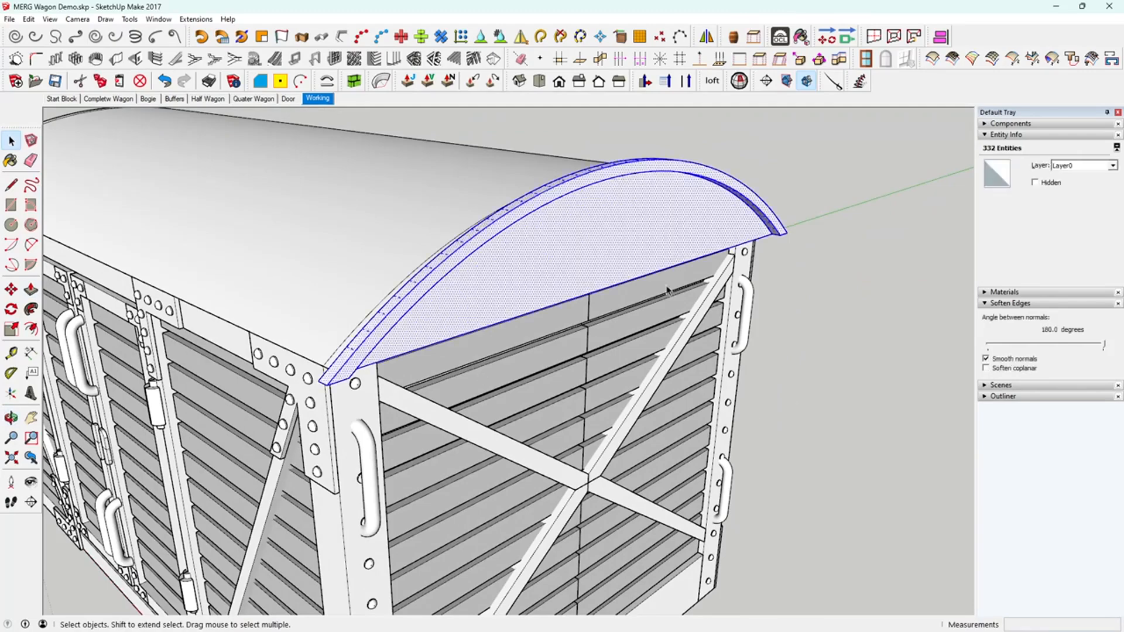
left_click(604, 236)
middle_click_drag(627, 258, 600, 264)
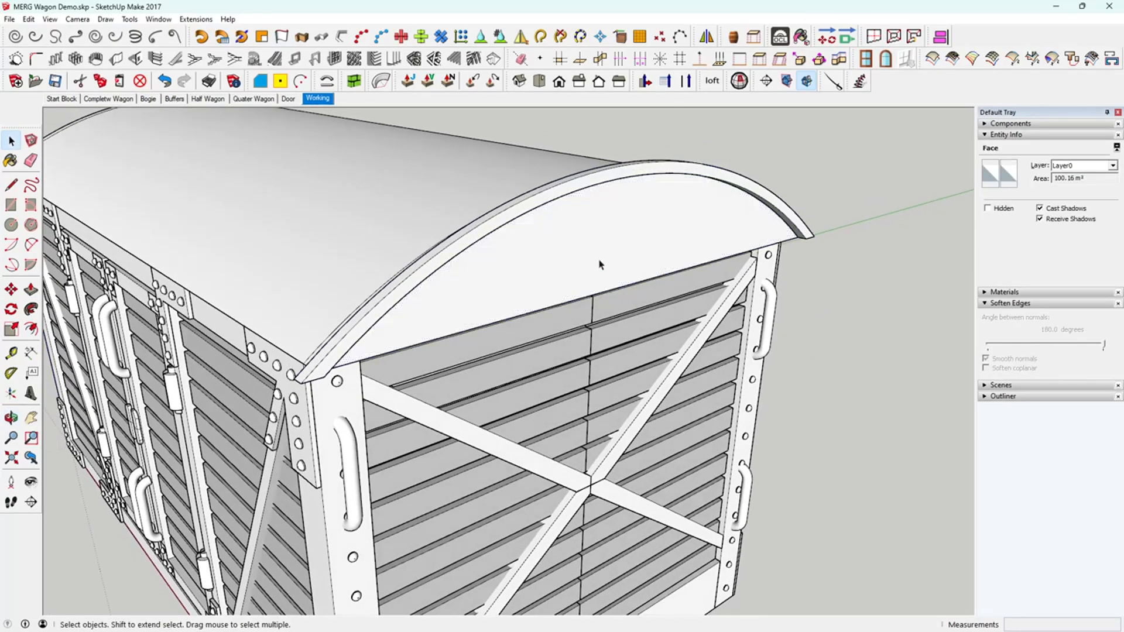
key("Escape")
left_click(598, 295)
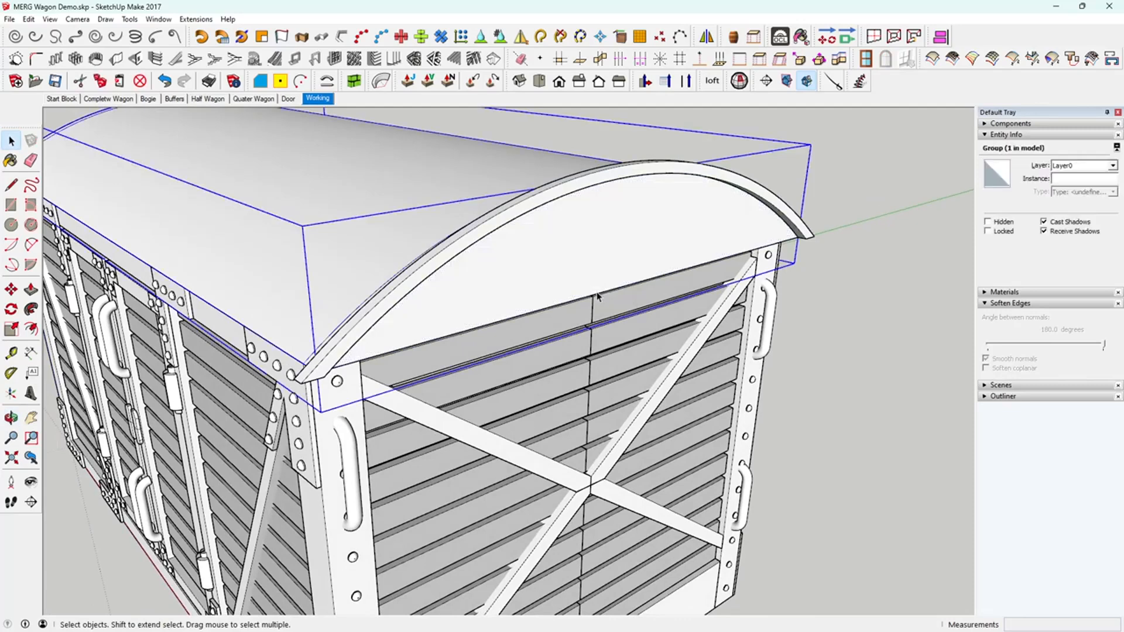
left_click(598, 295)
key("Delete")
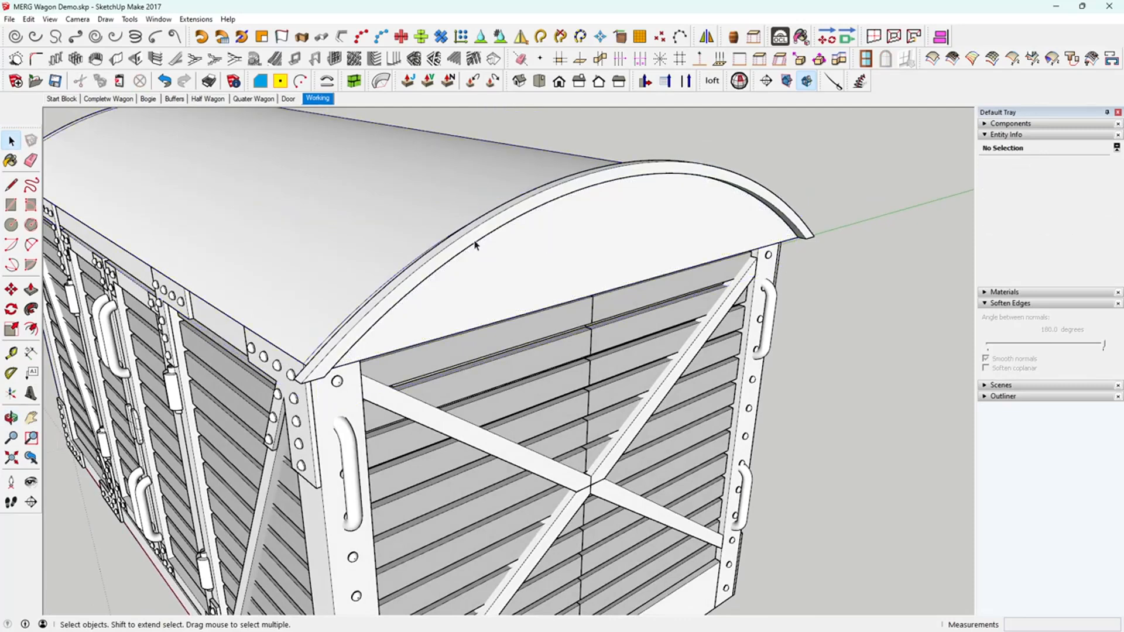
Select all connected geometry of the arched strip and make it a group
triple_click(474, 240)
right_click(474, 240)
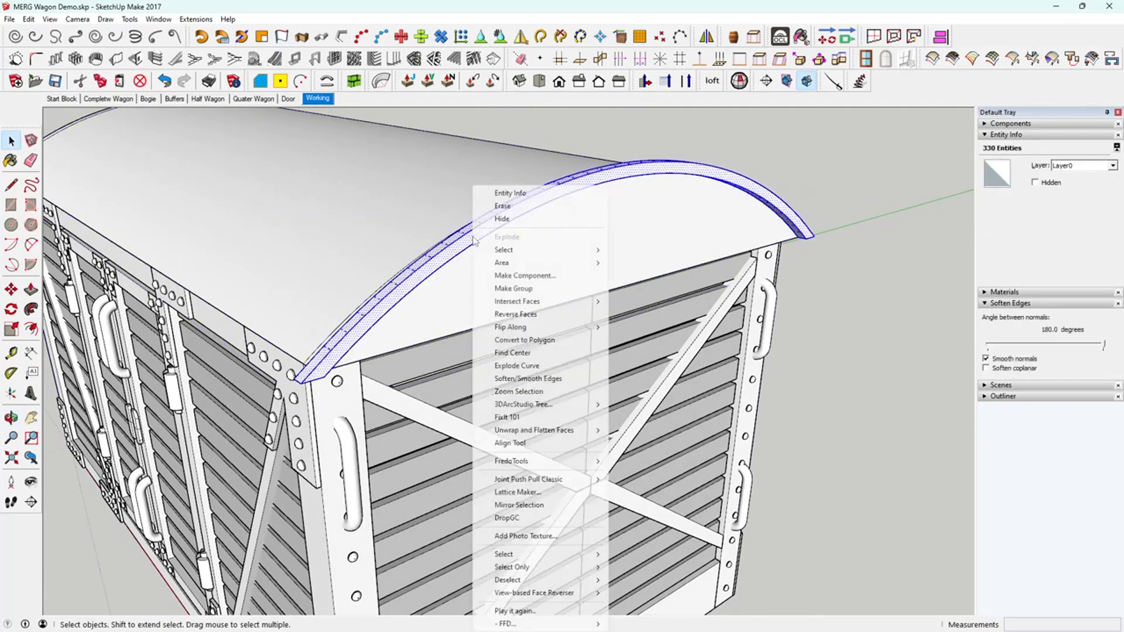
left_click(515, 288)
Move the arched strip group inward over the roof overhang until its inner lower corner meets the wagon's top corner
middle_click_drag(598, 352, 689, 314)
scroll(747, 230, "up", 2)
mouse_move(739, 237)
middle_mouse_down()
mouse_move(712, 231)
mouse_move(741, 236)
mouse_move(725, 237)
middle_mouse_up()
key("m")
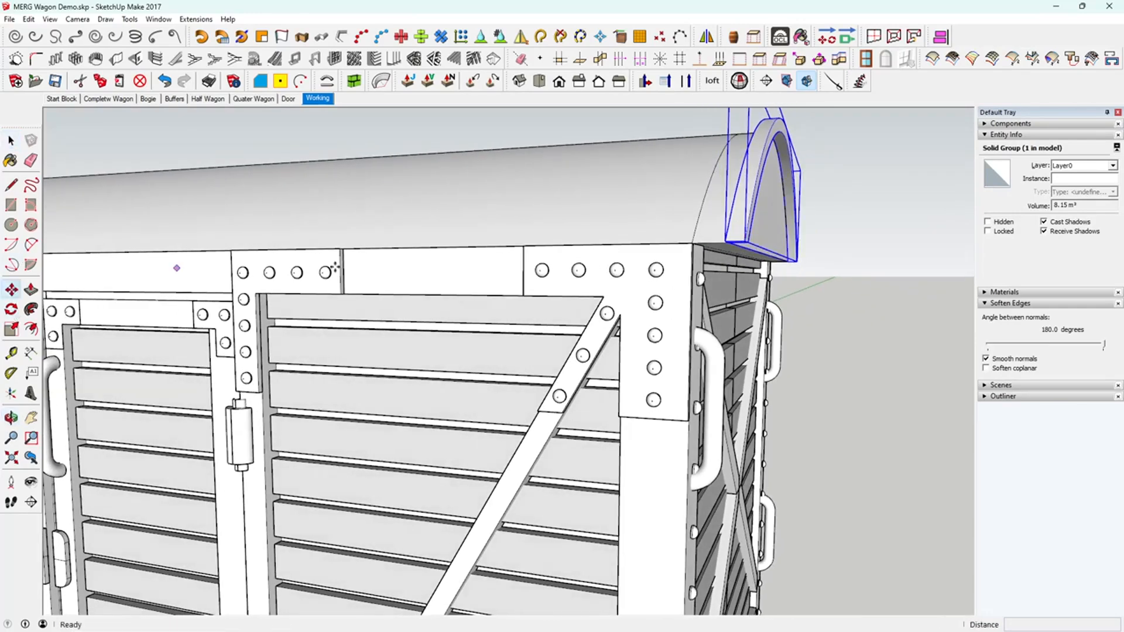
left_click(727, 243)
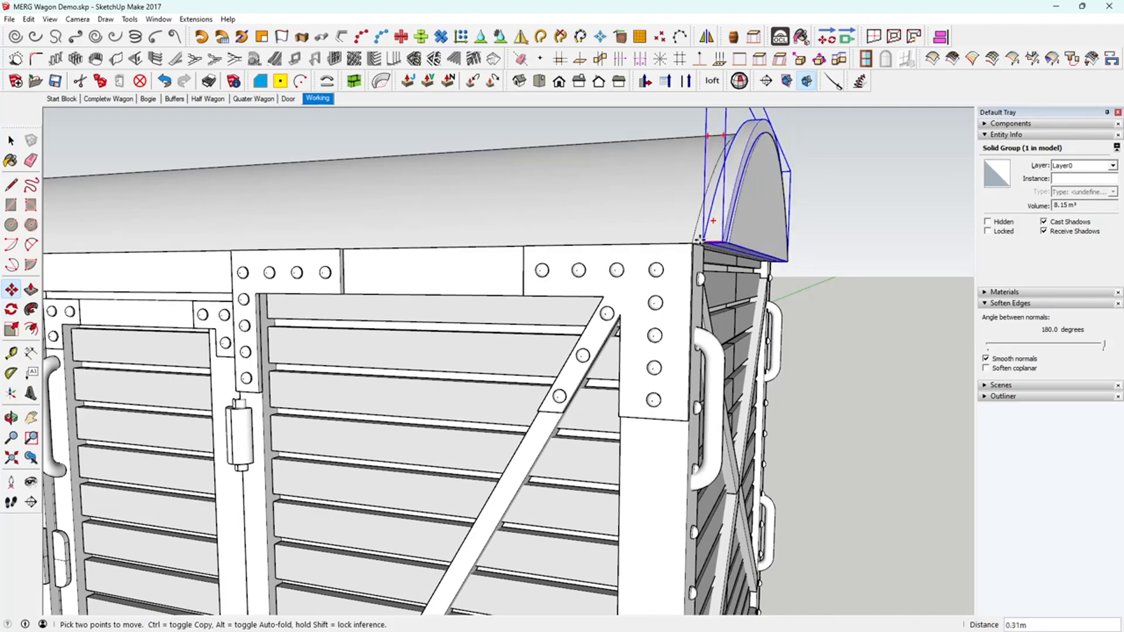
middle_click_drag(694, 244, 763, 108)
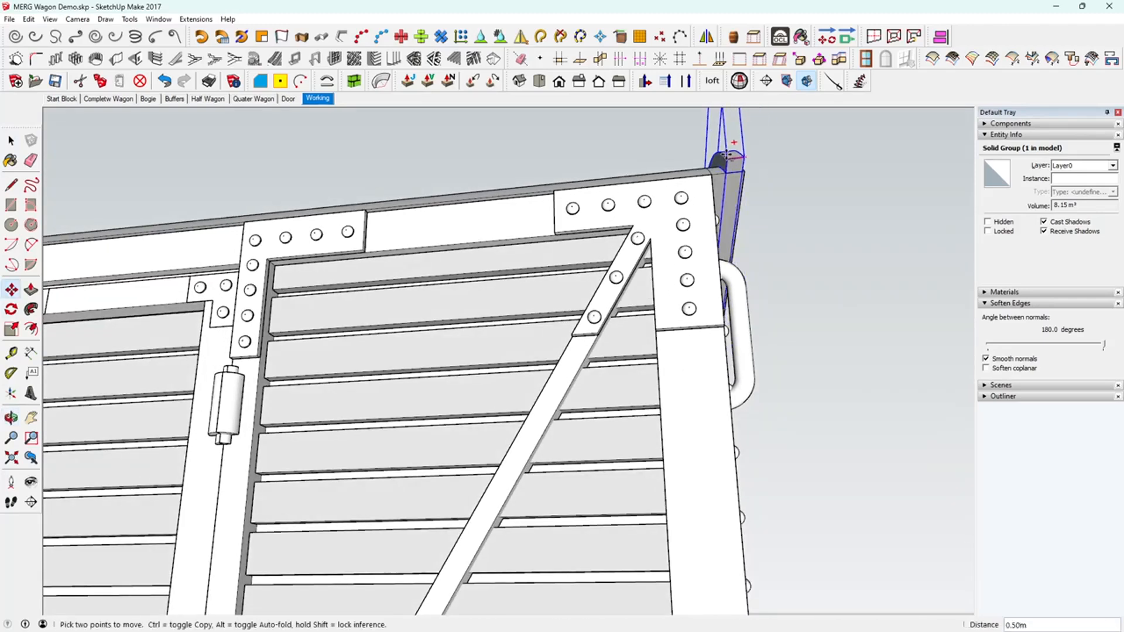
left_click(711, 175)
Try to copy the arched strip group along the red axis to the wagon's opposite end
middle_click_drag(712, 191, 729, 217)
scroll(730, 218, "down", 3)
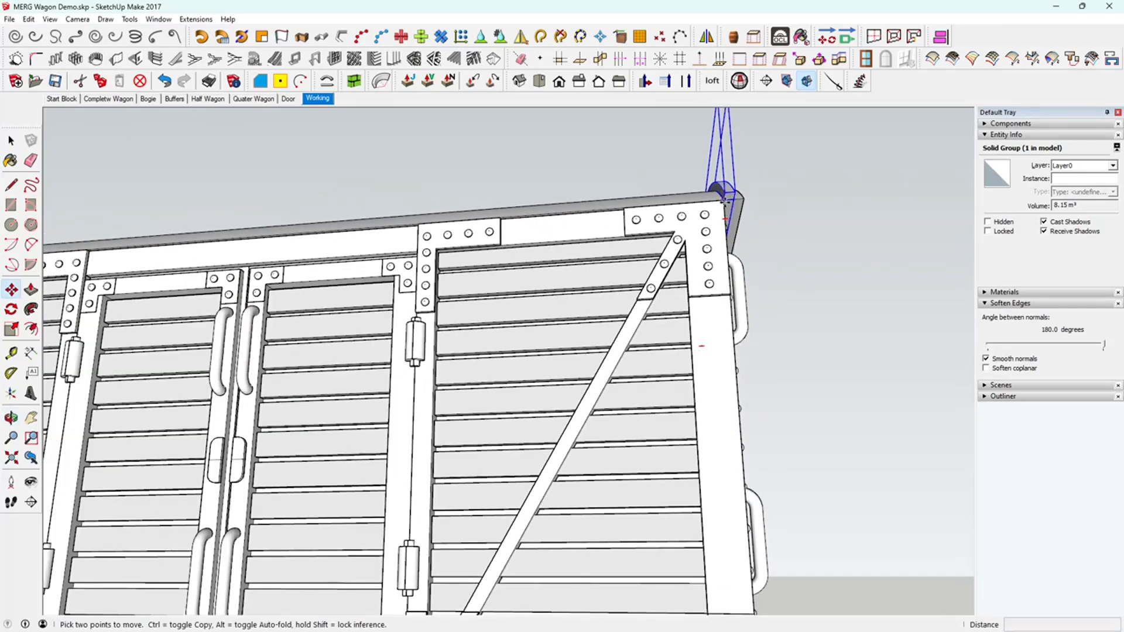
key("ctrl")
left_click(725, 202)
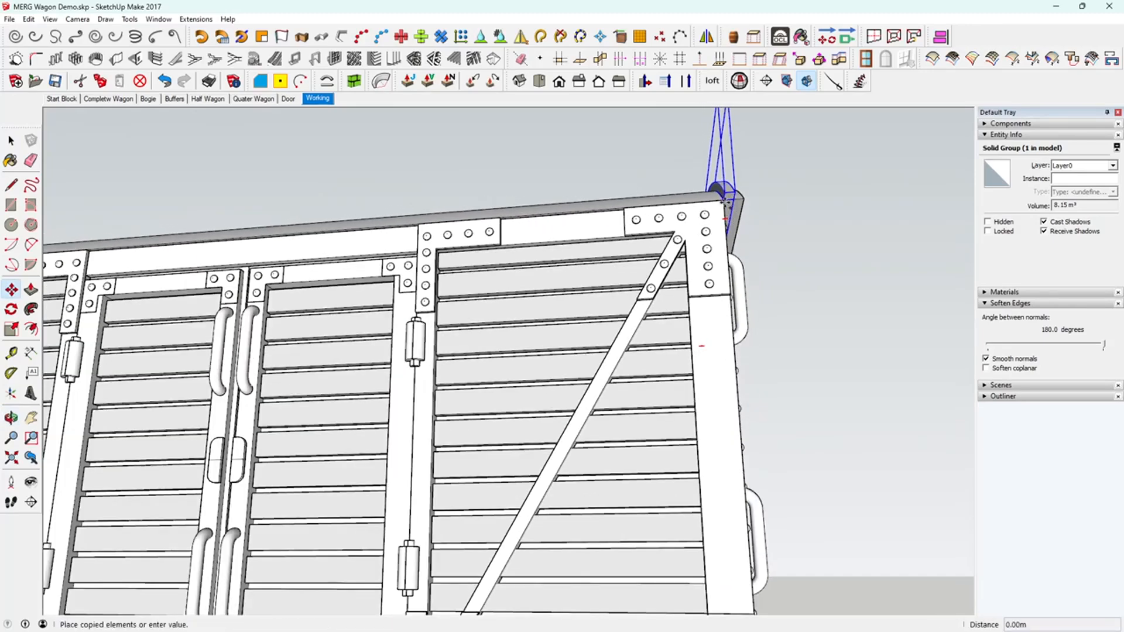
middle_click_drag(216, 207, 646, 231, "shift")
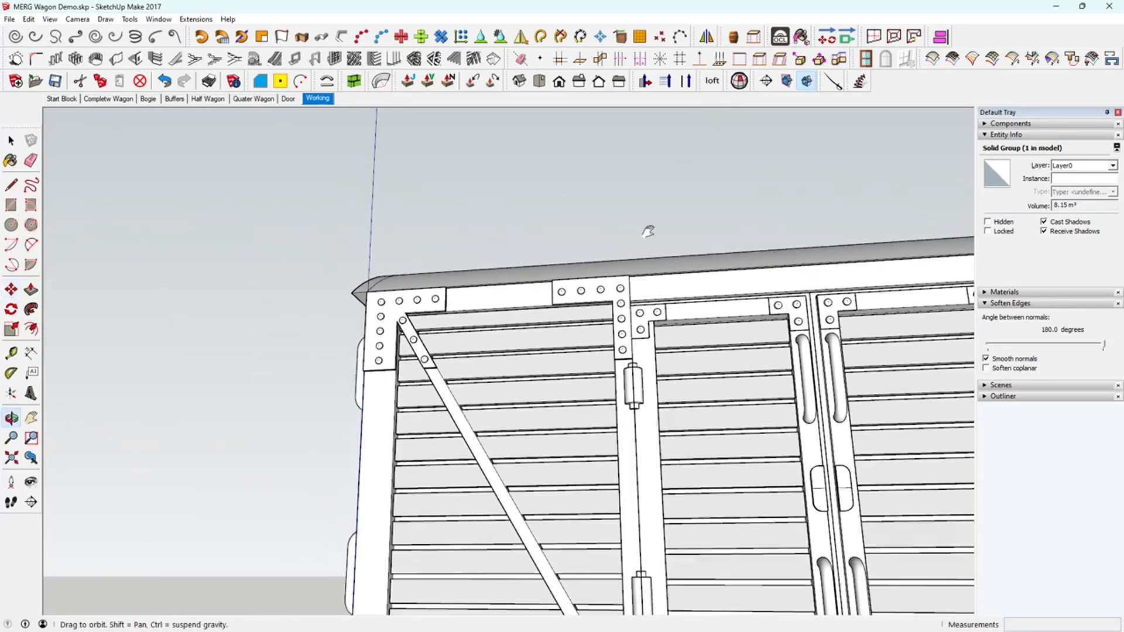
middle_click_drag(398, 305, 8, 353)
middle_click_drag(14, 350, 448, 404)
scroll(447, 403, "up", 6)
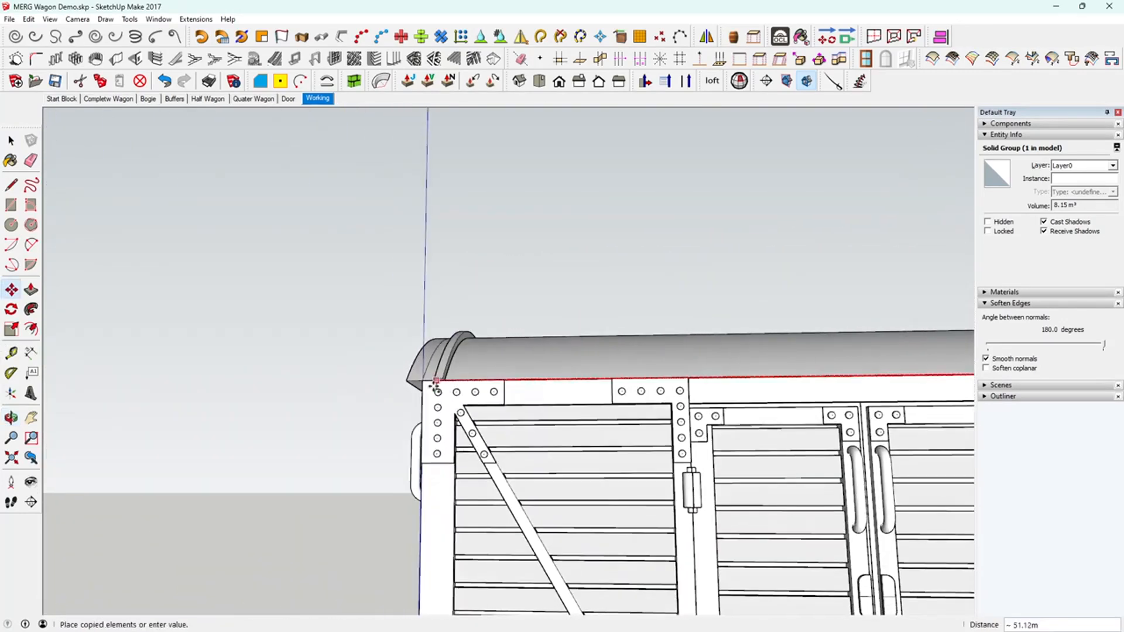
middle_click_drag(368, 389, 436, 389)
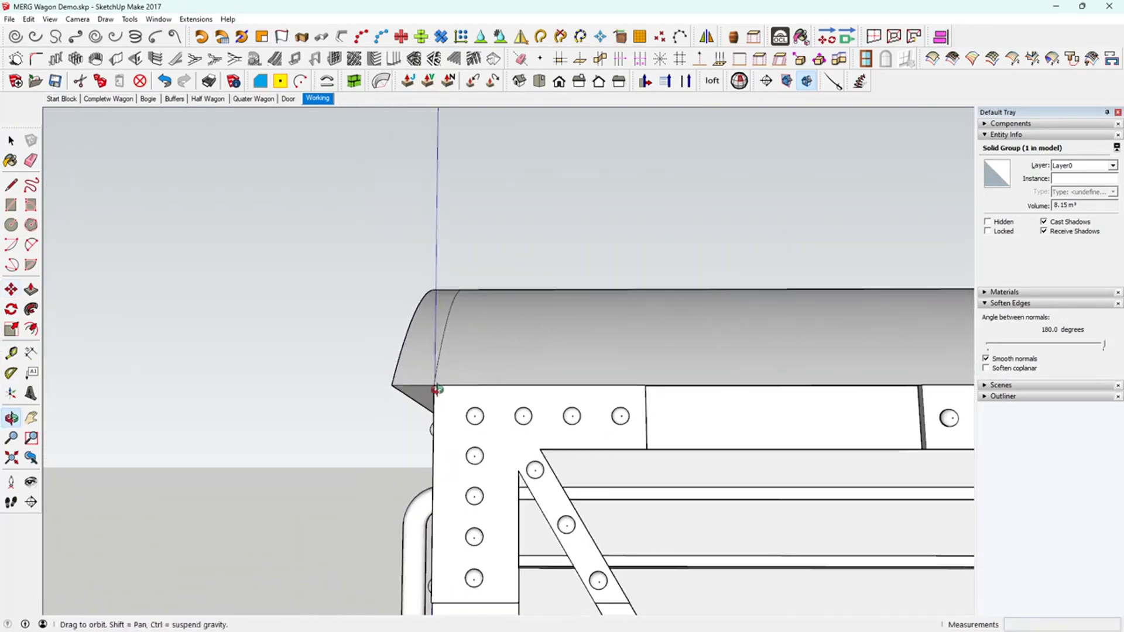
left_click(293, 377)
Try to move the copied arched strip towards the roof's end, and delete the copy
left_click(309, 386)
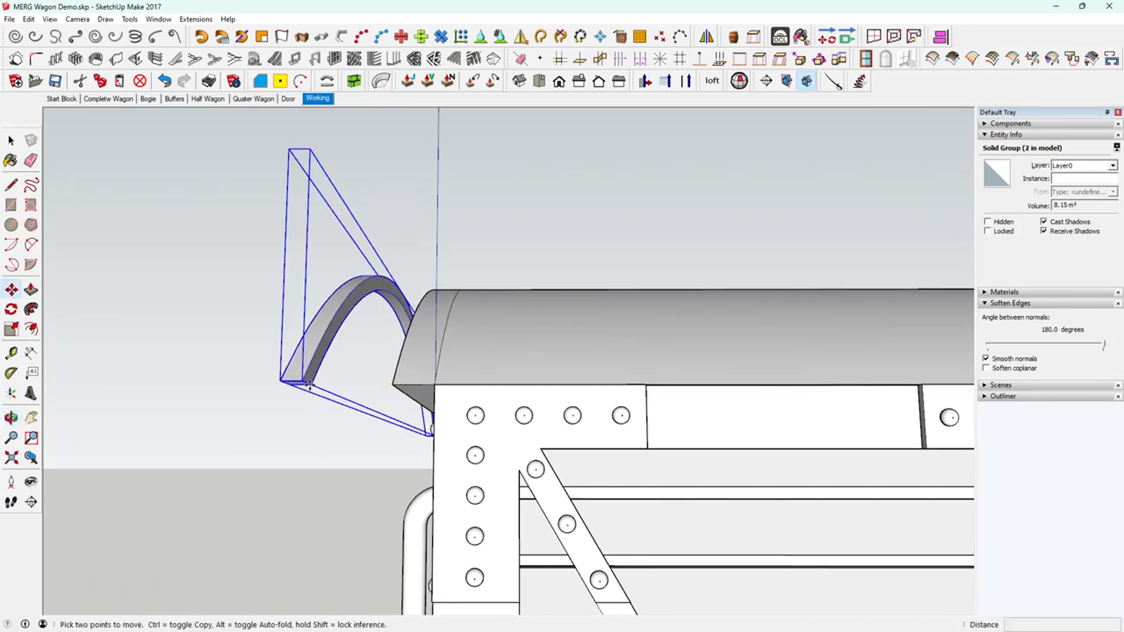
left_click(309, 386)
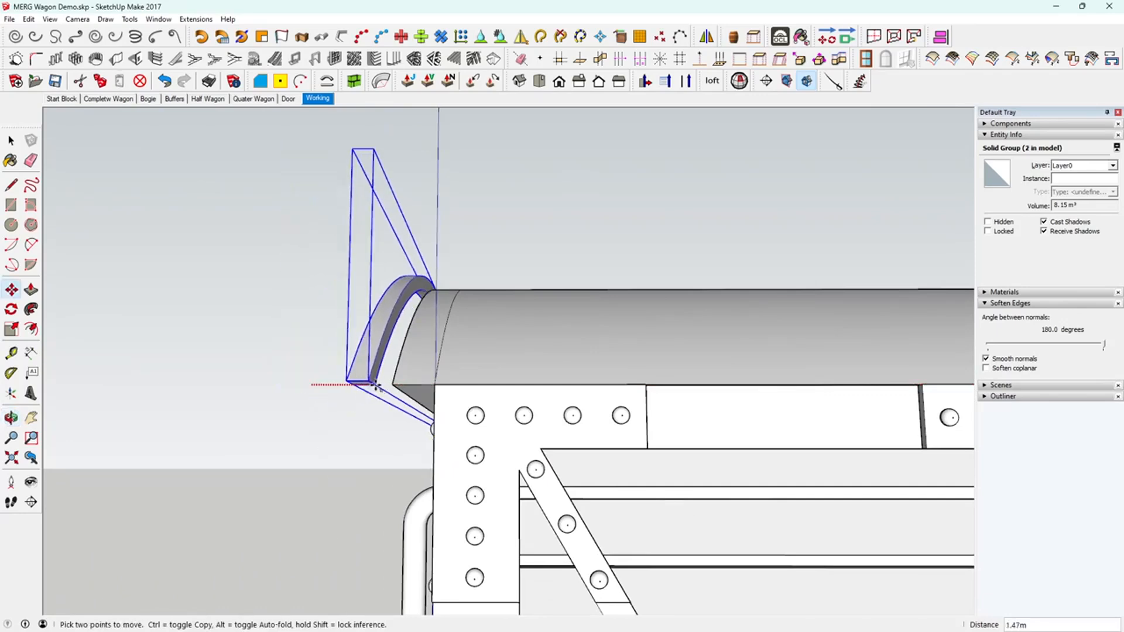
key("Escape")
scroll(483, 400, "down", 2)
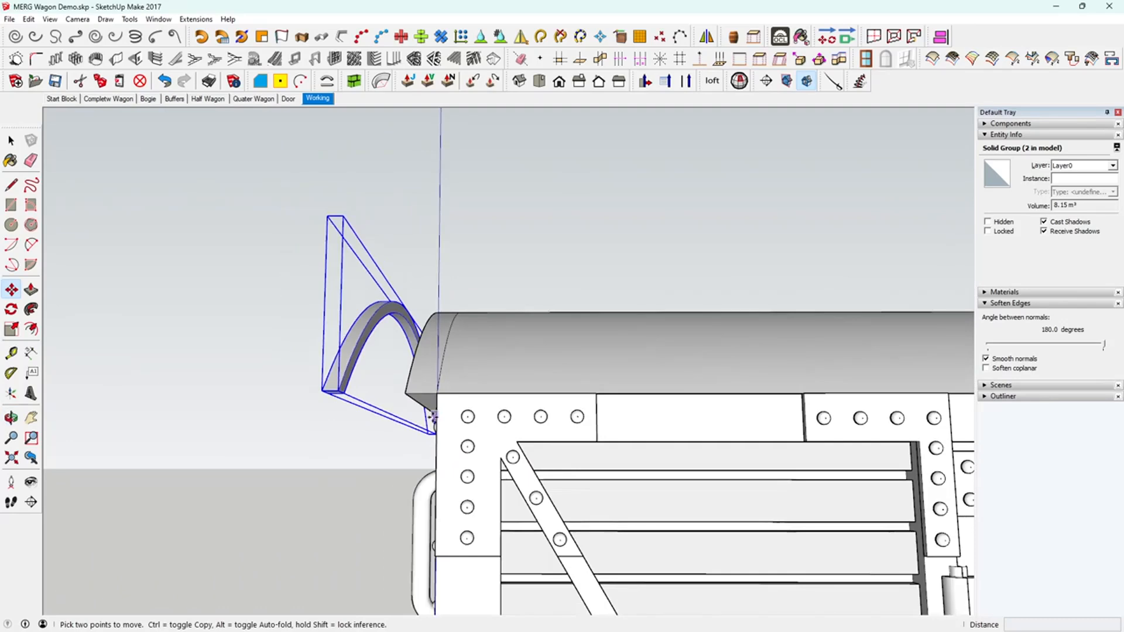
middle_click_drag(483, 400, 415, 417)
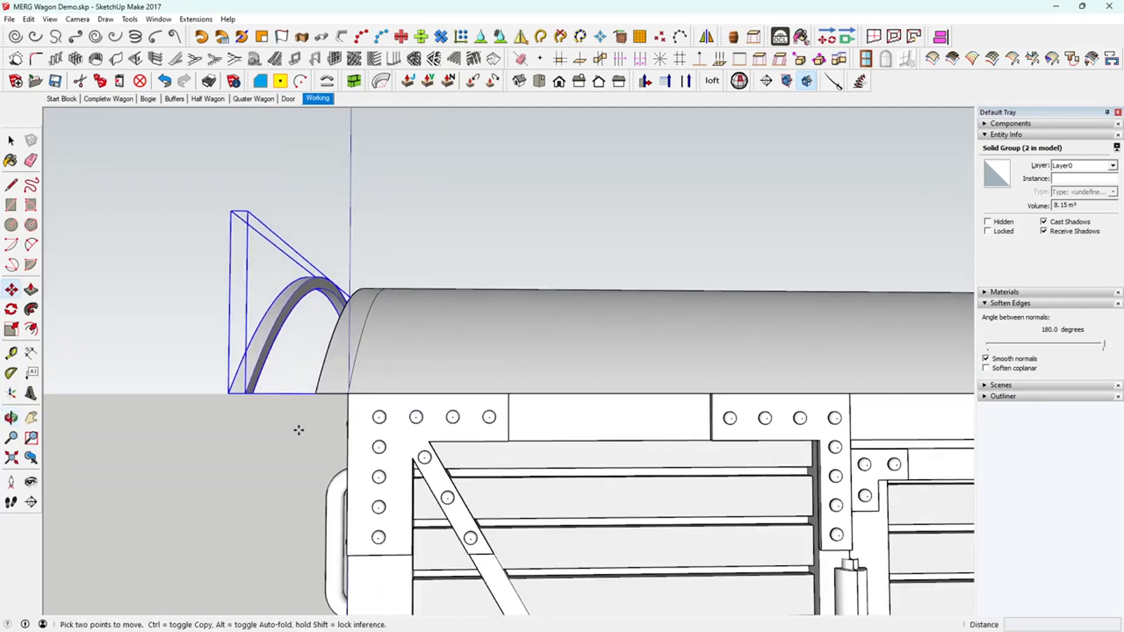
key("Delete")
Copy the arched strip group along the red axis from its lower corner to the wagon's opposite top corner
middle_click_drag(786, 446, 299, 444, "shift")
scroll(299, 443, "down", 1)
scroll(641, 426, "down", 1)
middle_click_drag(756, 423, 612, 320, "shift")
key("space")
left_click(841, 314)
scroll(841, 316, "up", 4)
middle_click_drag(841, 318, 817, 319)
left_click(11, 289)
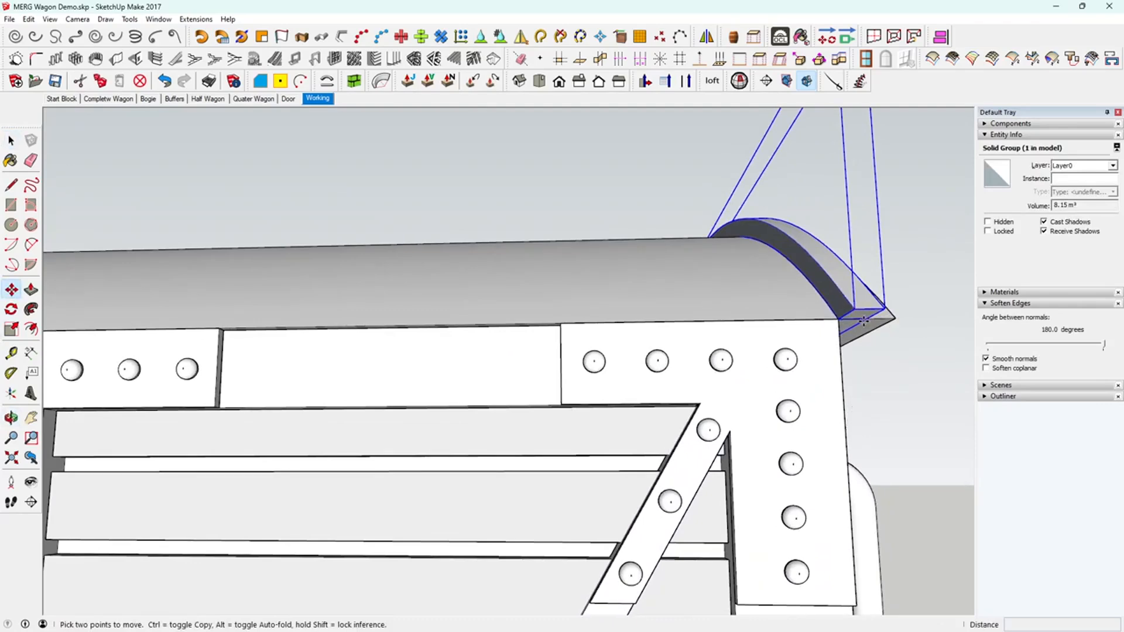
left_click(864, 320, "ctrl")
middle_click_drag(197, 393, 1119, 410, "shift")
middle_click_drag(332, 419, 1057, 425, "shift")
middle_click_drag(368, 439, 769, 457, "shift")
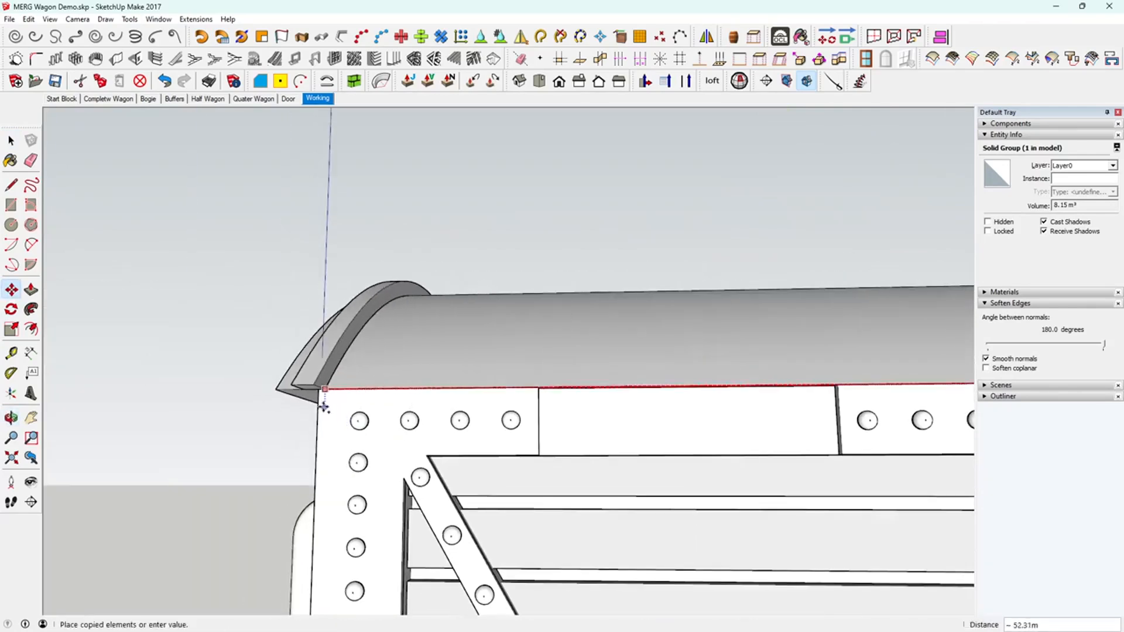
left_click(319, 391)
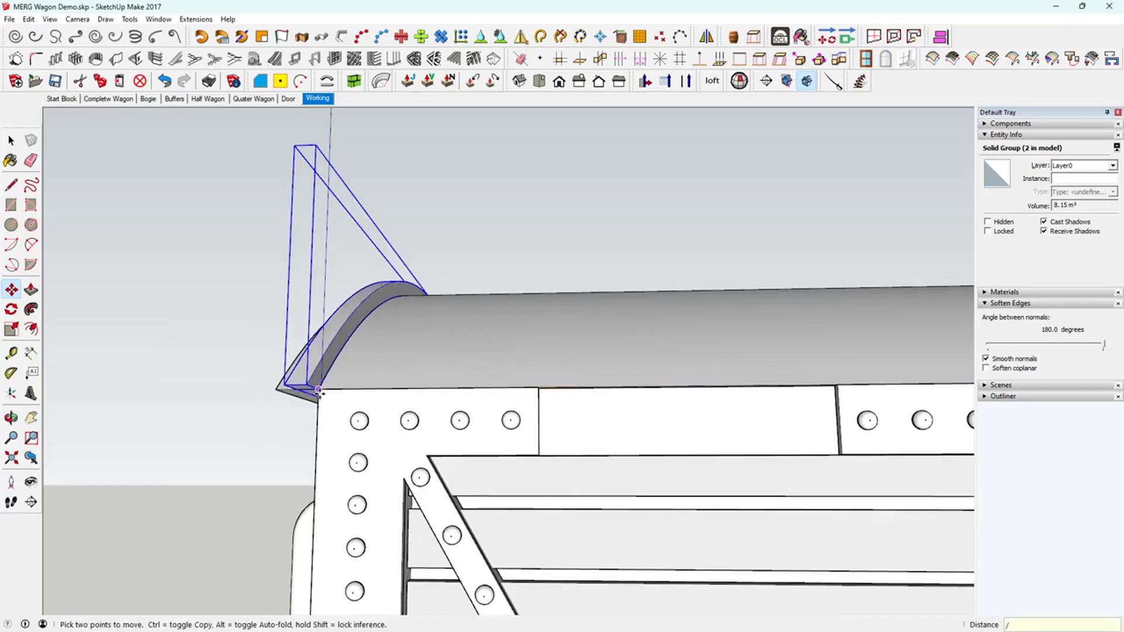
Divide the copy distance to place two evenly spaced arched strips between the two end strips
middle_click_drag(446, 359, 589, 401)
scroll(589, 402, "down", 2)
middle_click_drag(798, 429, 731, 509)
scroll(755, 399, "up", 2)
middle_click_drag(755, 398, 600, 421)
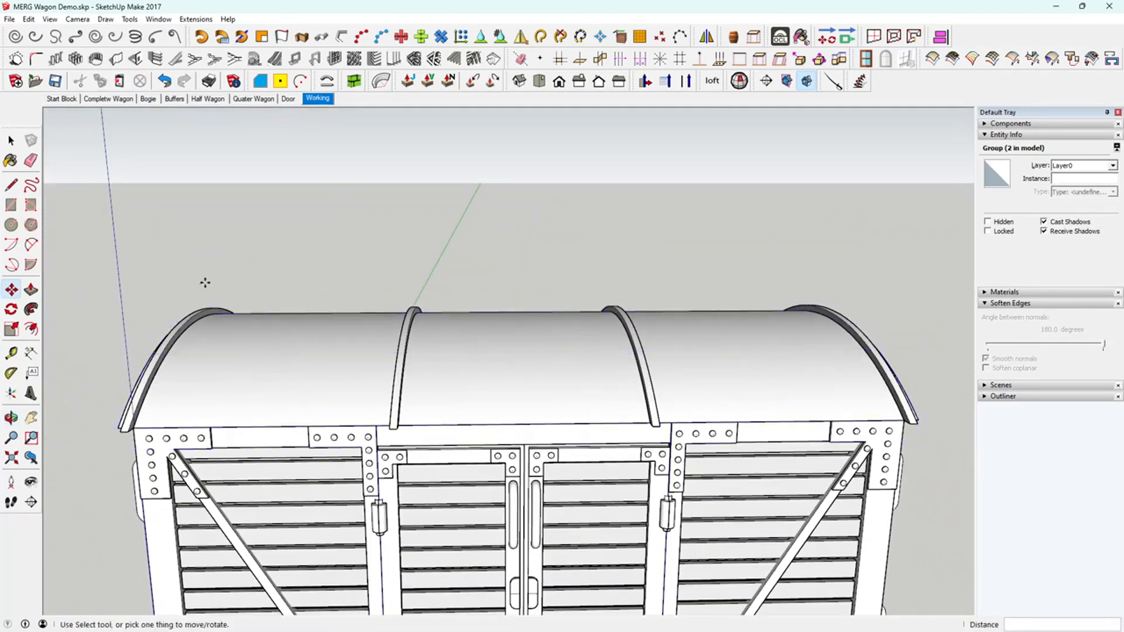
left_click(11, 141)
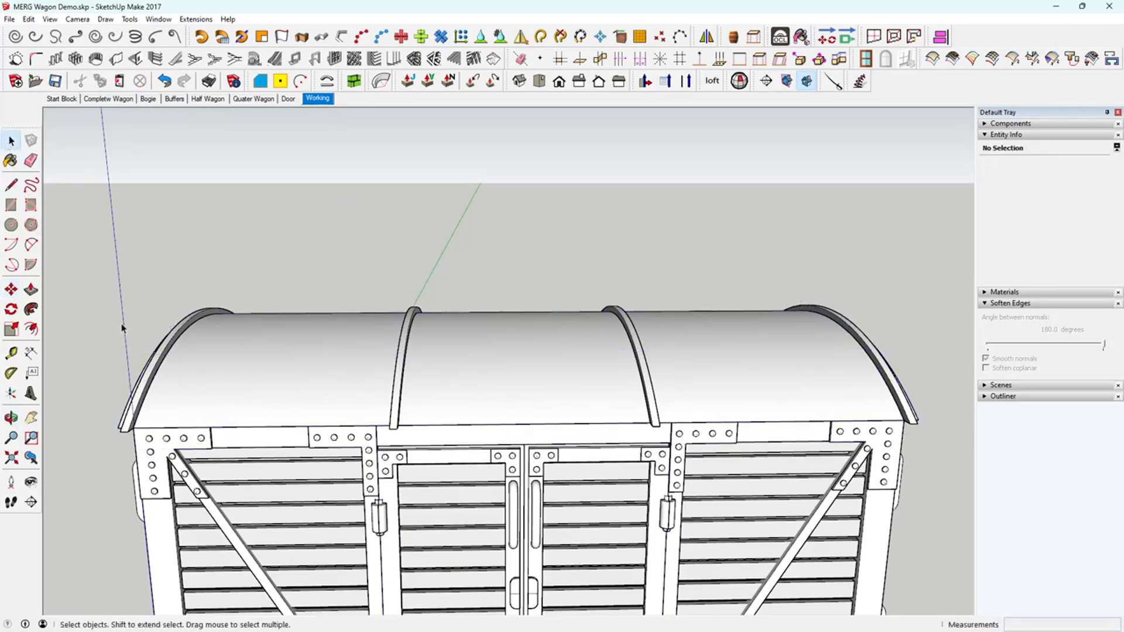
left_click(159, 384)
left_click(401, 400, "ctrl")
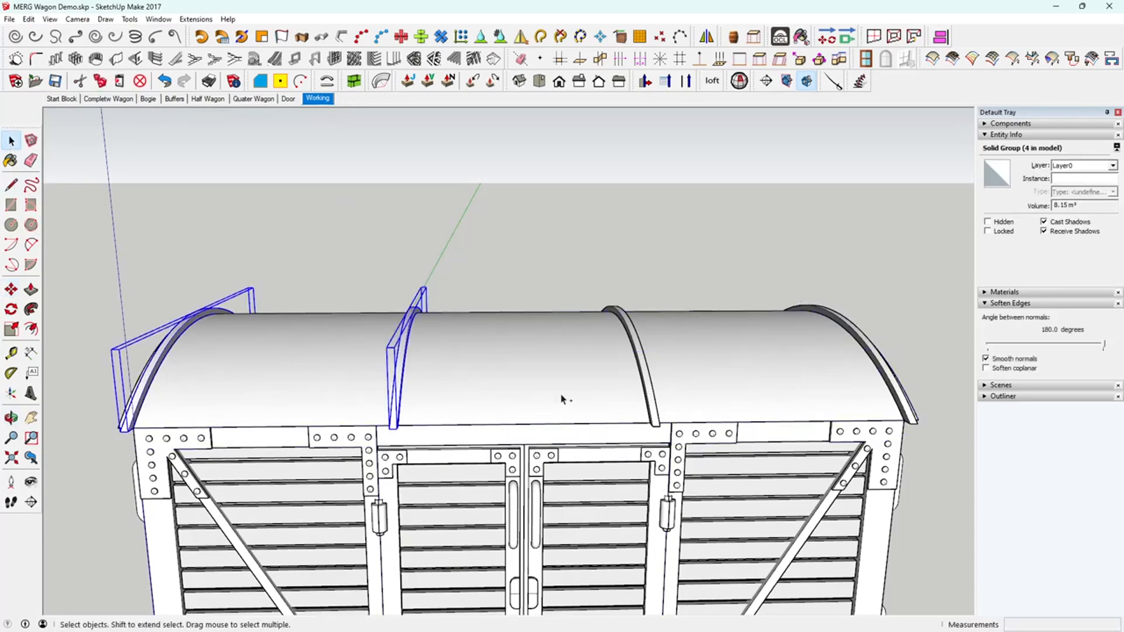
left_click(654, 411, "ctrl")
left_click(900, 400, "ctrl")
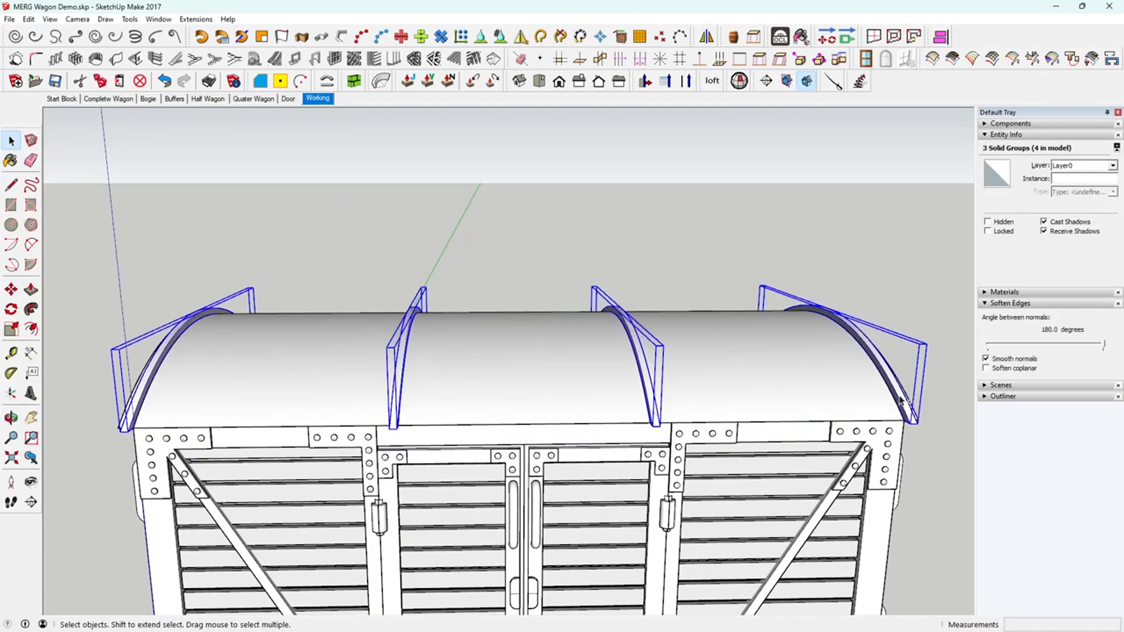
scroll(901, 400, "up", 5)
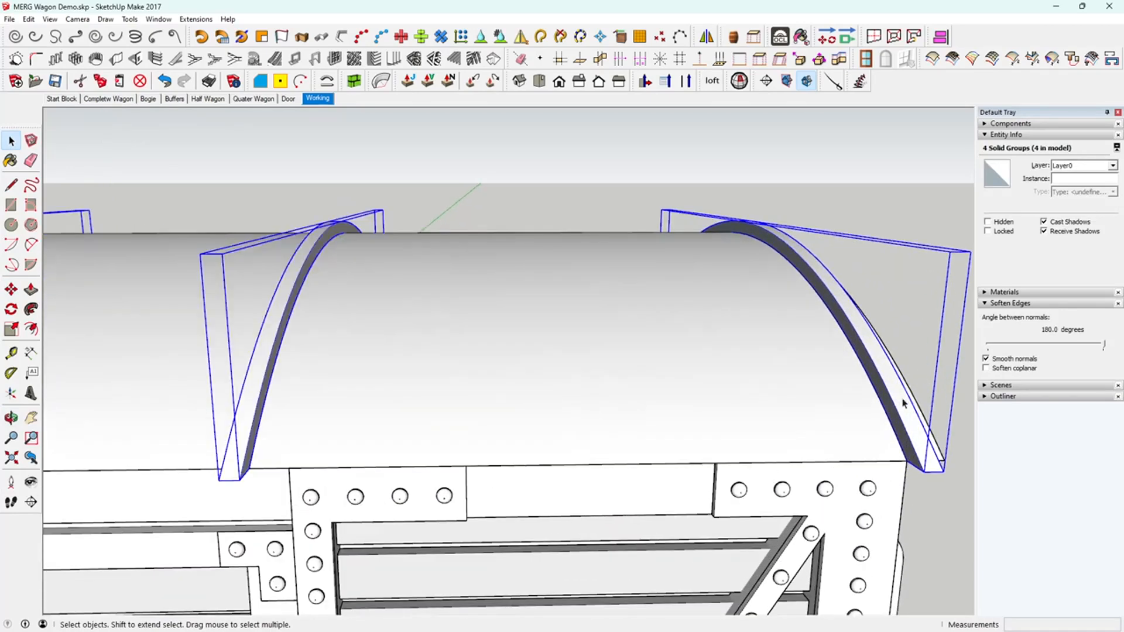
right_click(901, 400)
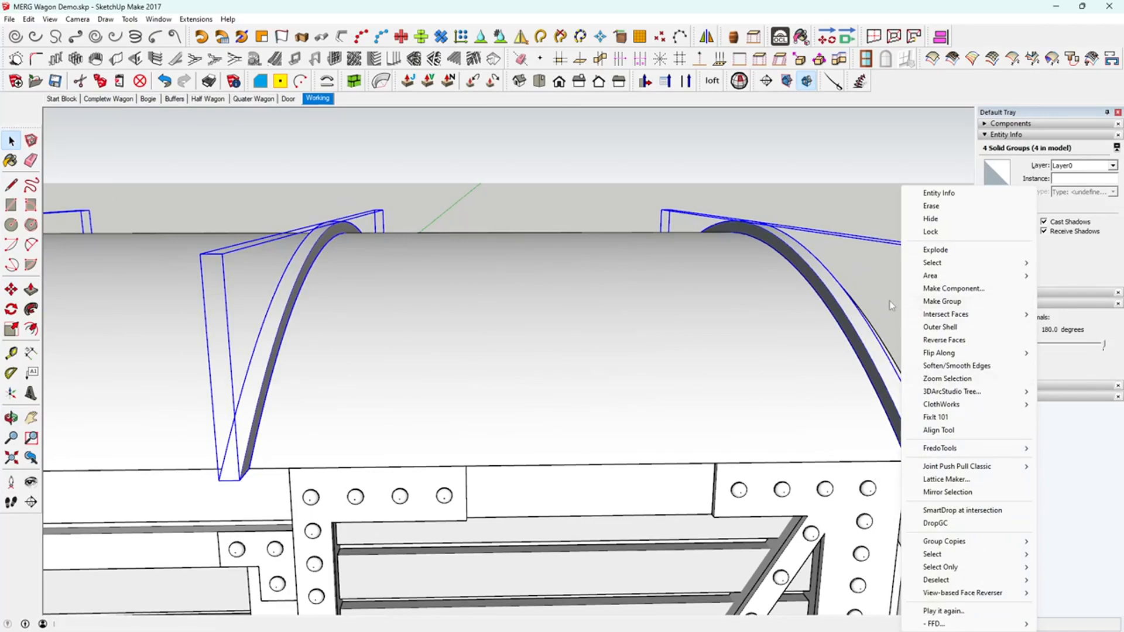
left_click(877, 167)
Remove the copied arched strips, keeping only the original strip at its end of the roof
middle_click_drag(875, 156, 202, 361)
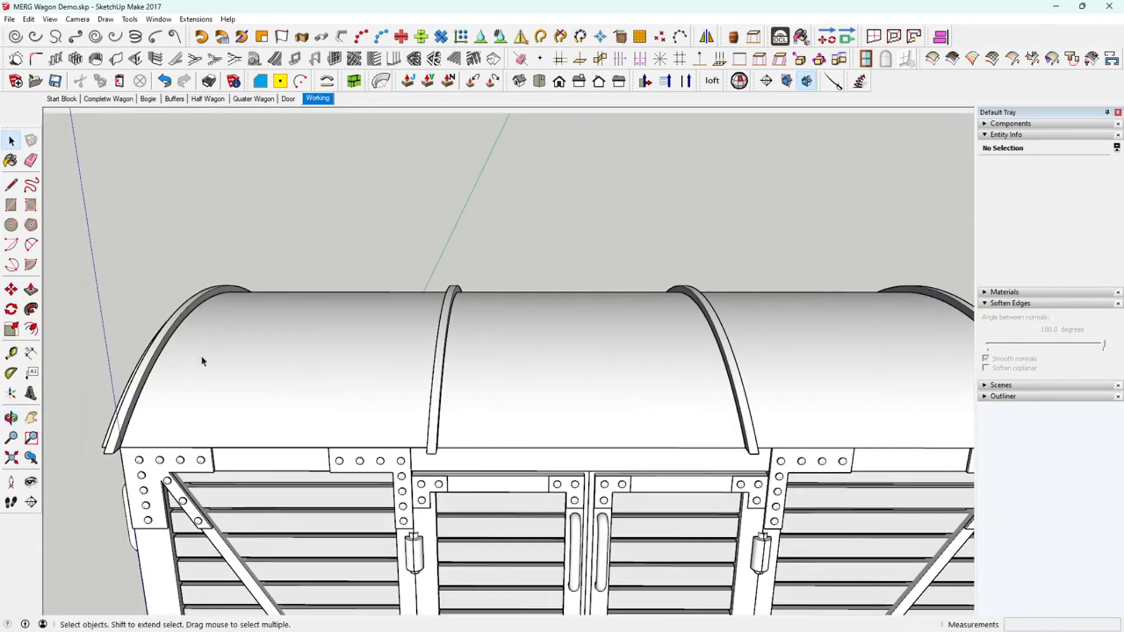
left_click(147, 372)
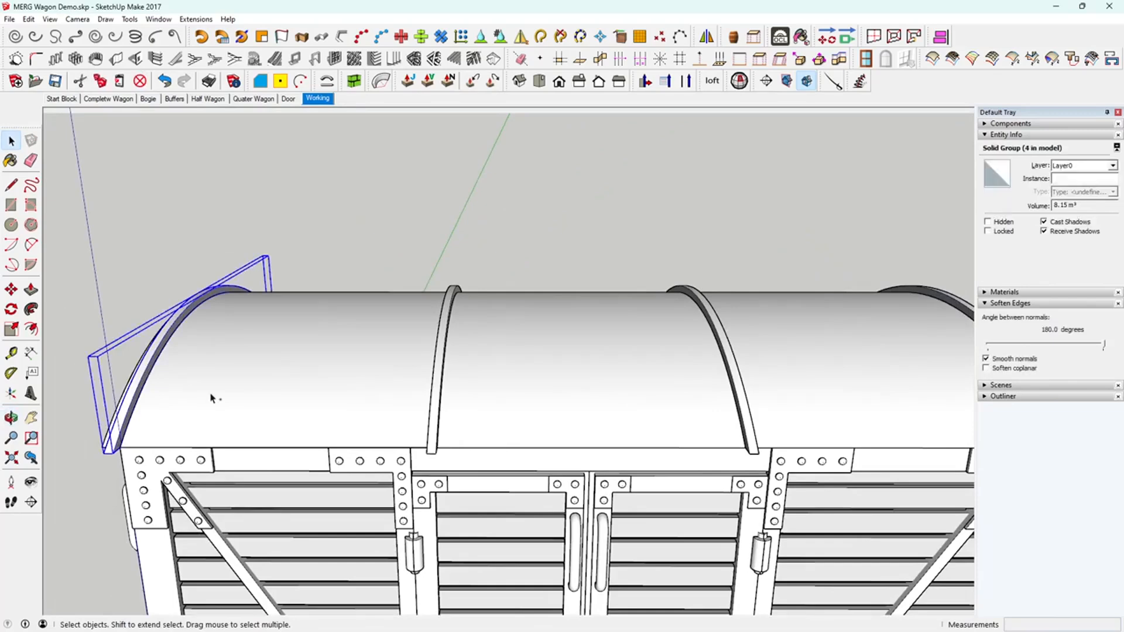
key("Delete")
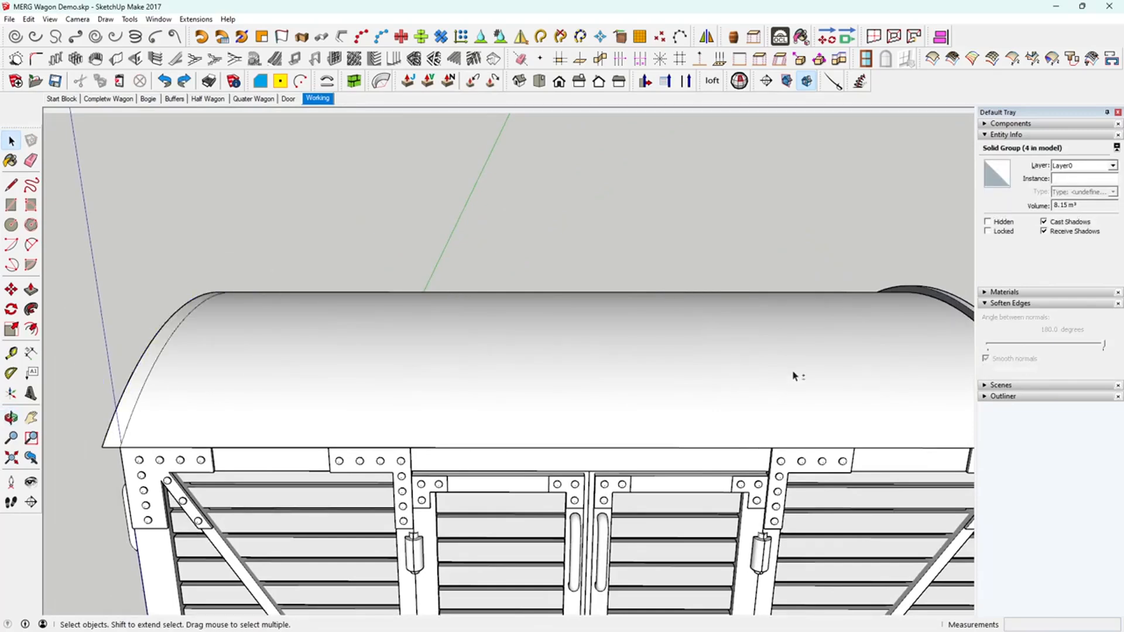
key("ctrl+z")
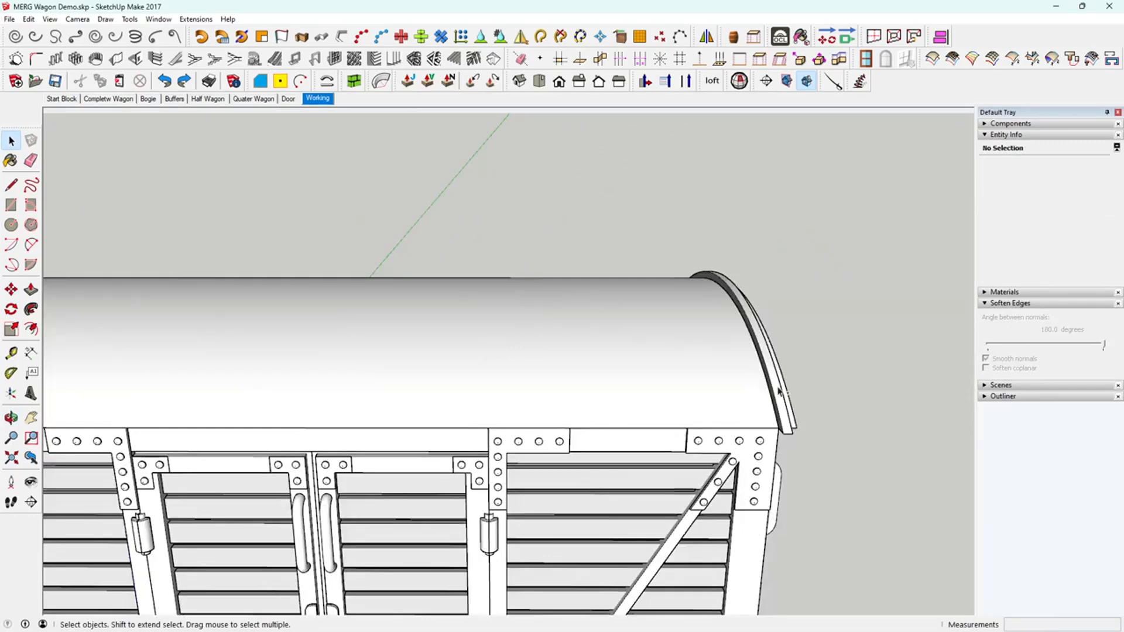
Open the remaining arched strip group and reverse its dark inner side face
scroll(789, 386, "up", 6)
middle_click_drag(760, 394, 826, 433)
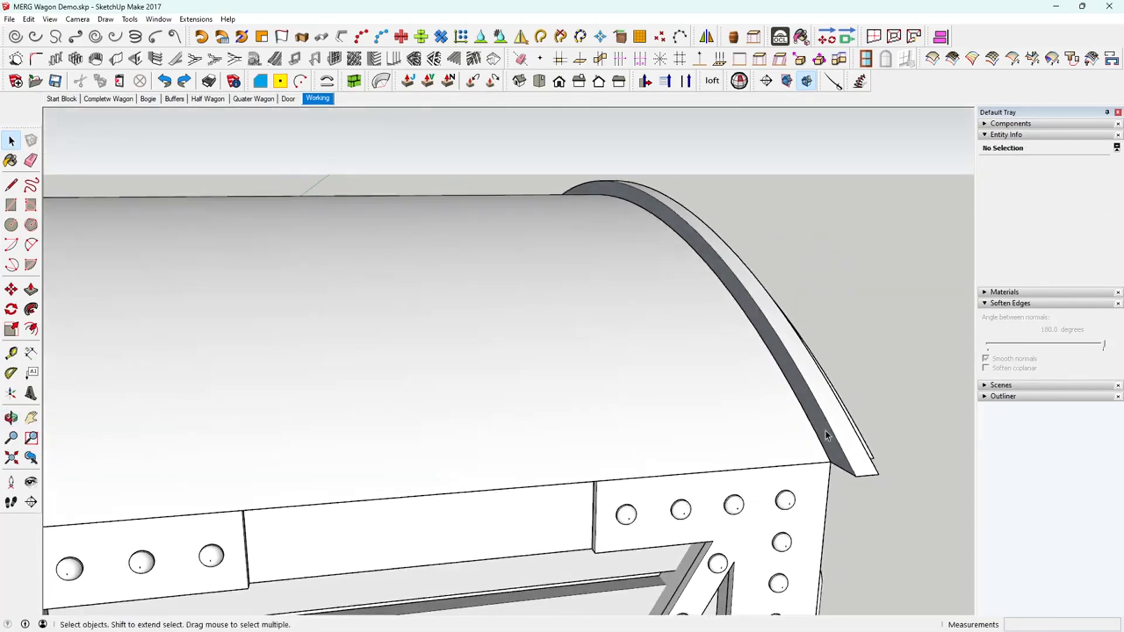
left_click(824, 431)
double_click(823, 432)
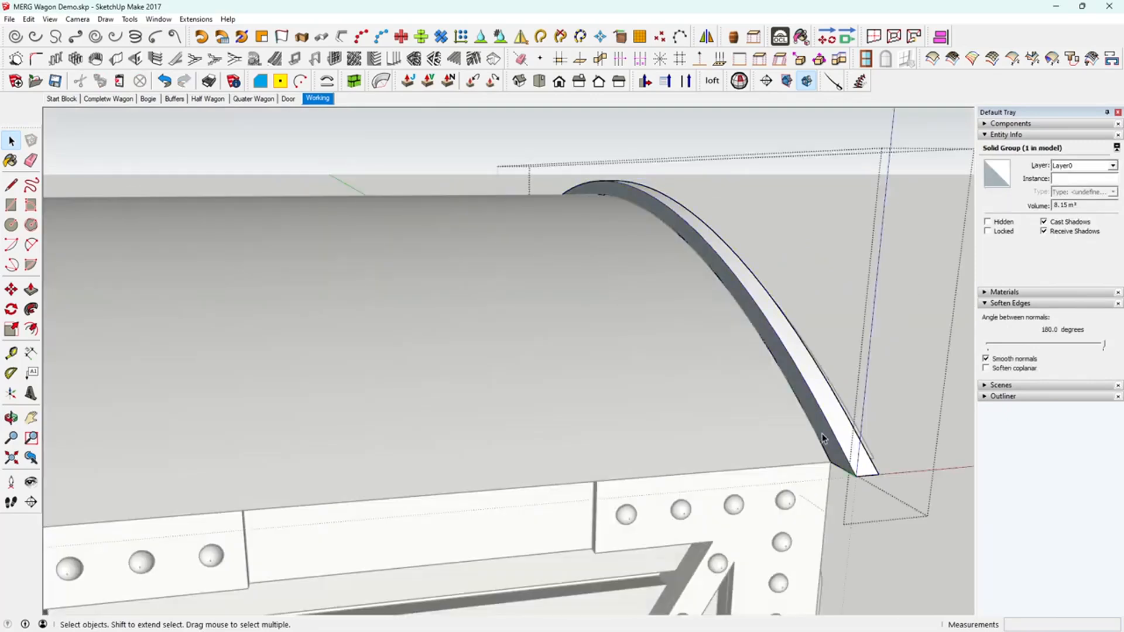
right_click(822, 434)
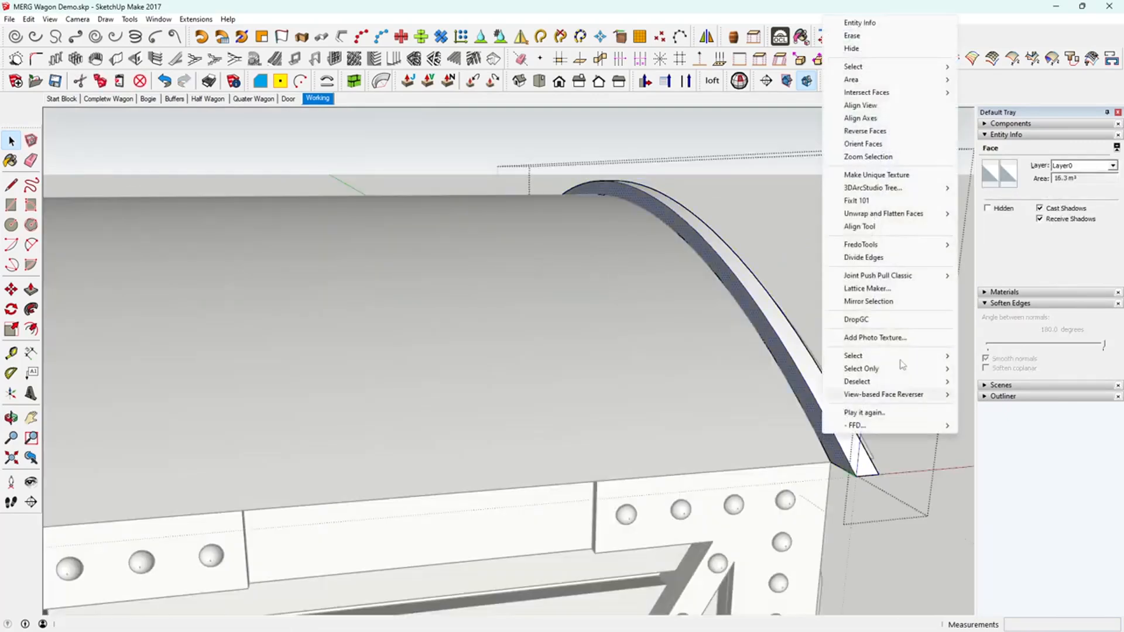
left_click(878, 131)
Copy the edited arched strip group along the red axis onto the top corner at the wagon's opposite end
middle_click_drag(812, 410, 797, 268)
middle_click_drag(708, 364, 880, 366)
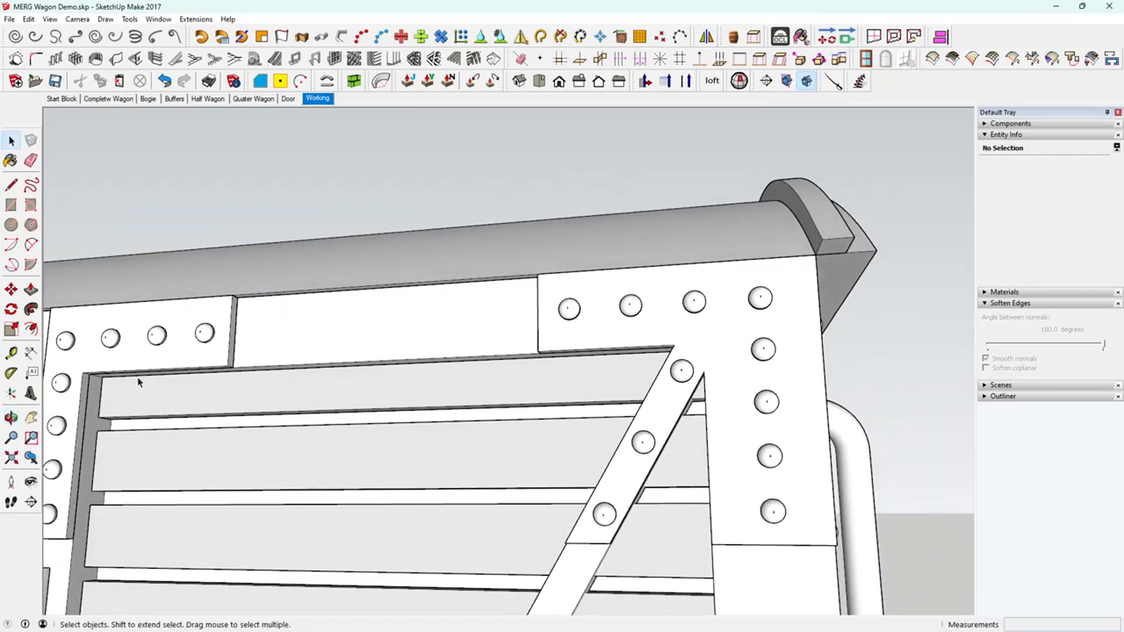
left_click(11, 289)
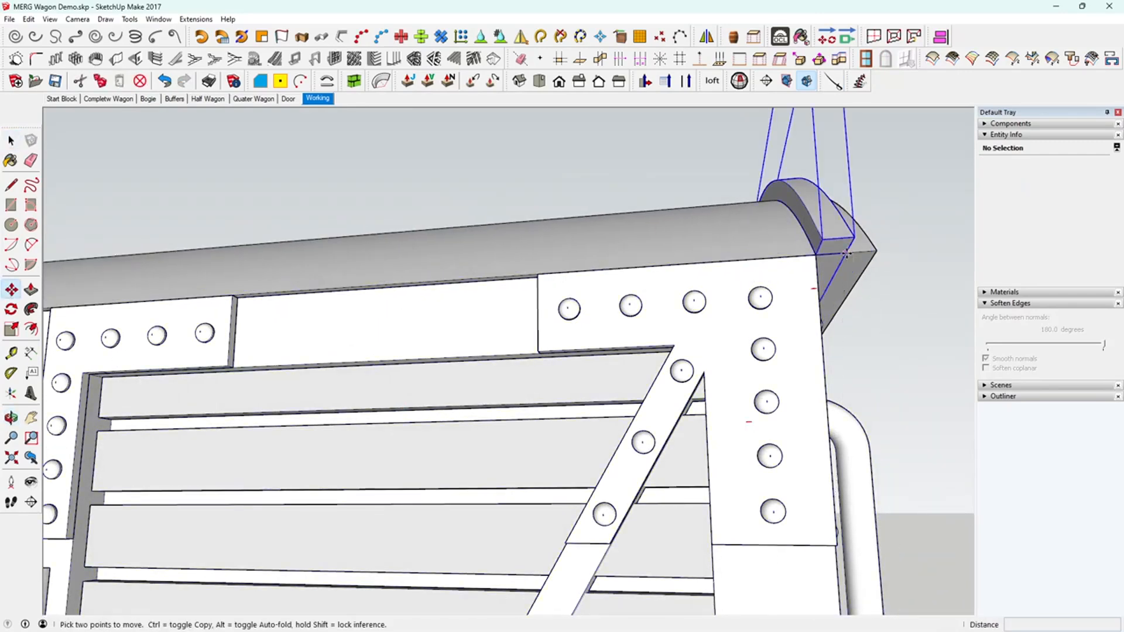
left_click(846, 254)
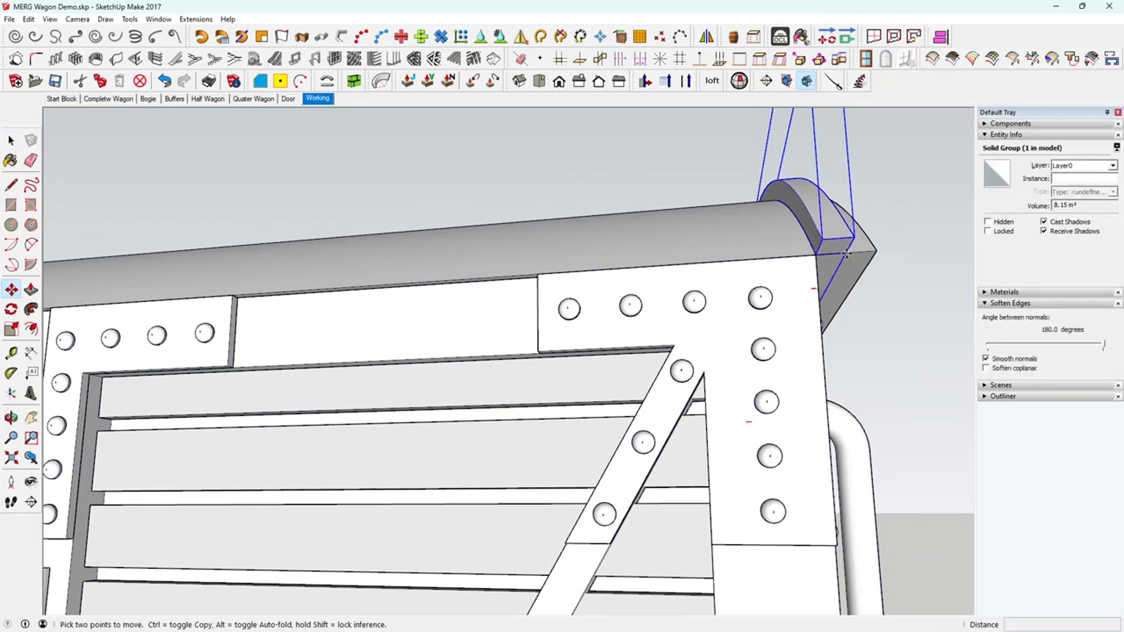
key("ctrl")
left_click(846, 253)
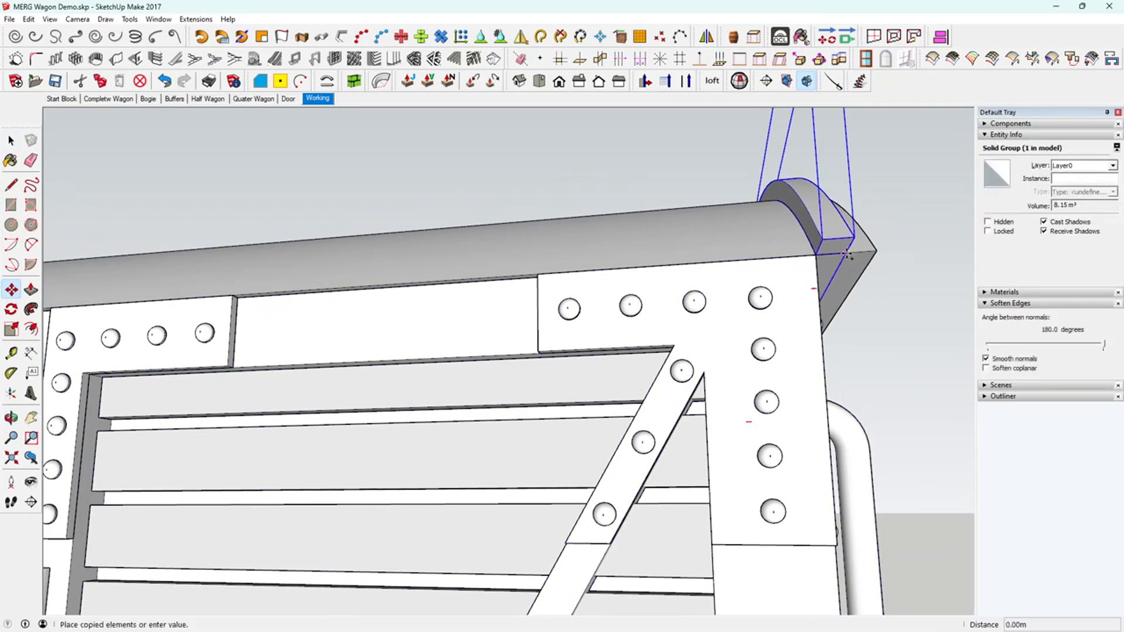
middle_click_drag(359, 332, 452, 356, "shift")
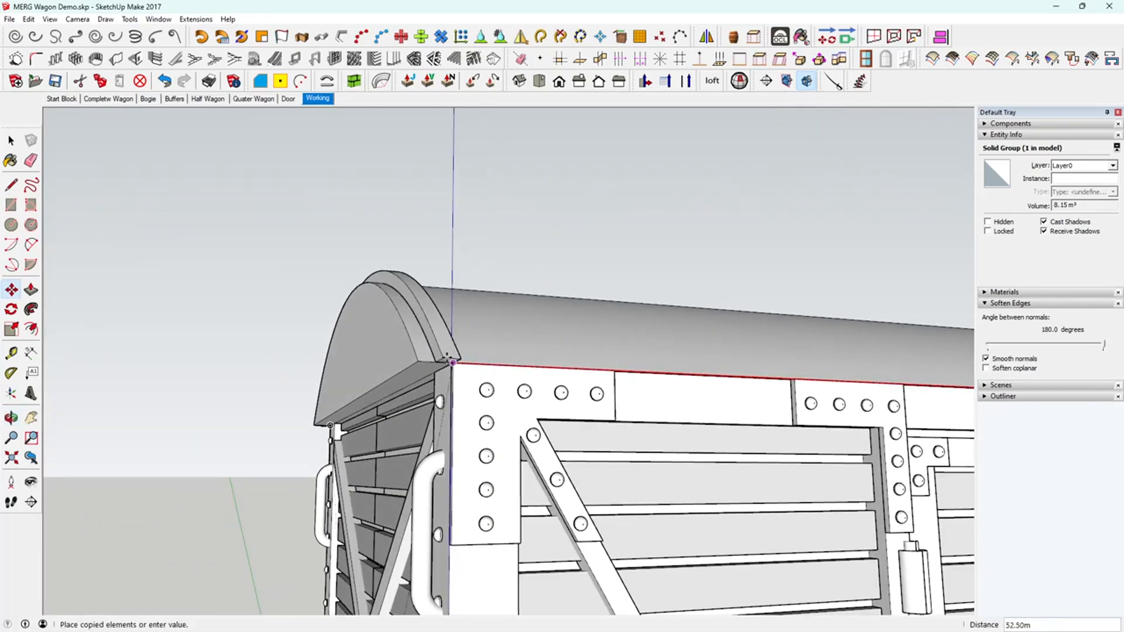
left_click(448, 357)
Divide the copy distance by 4 to space the arched strips evenly along the roof
key("ctrl+z")
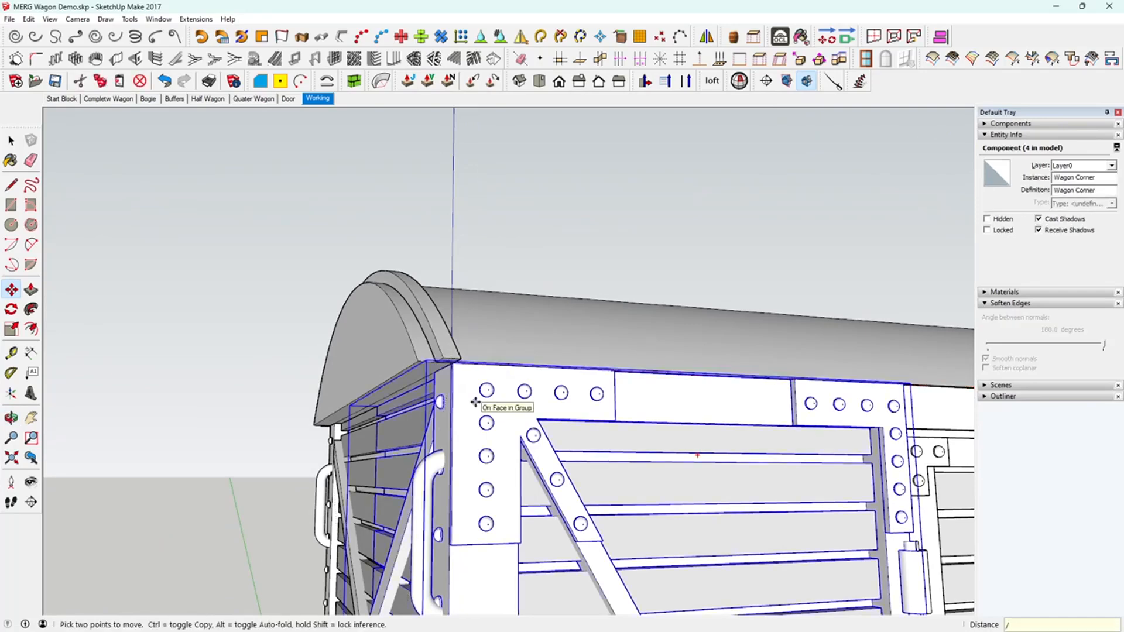
key("Return")
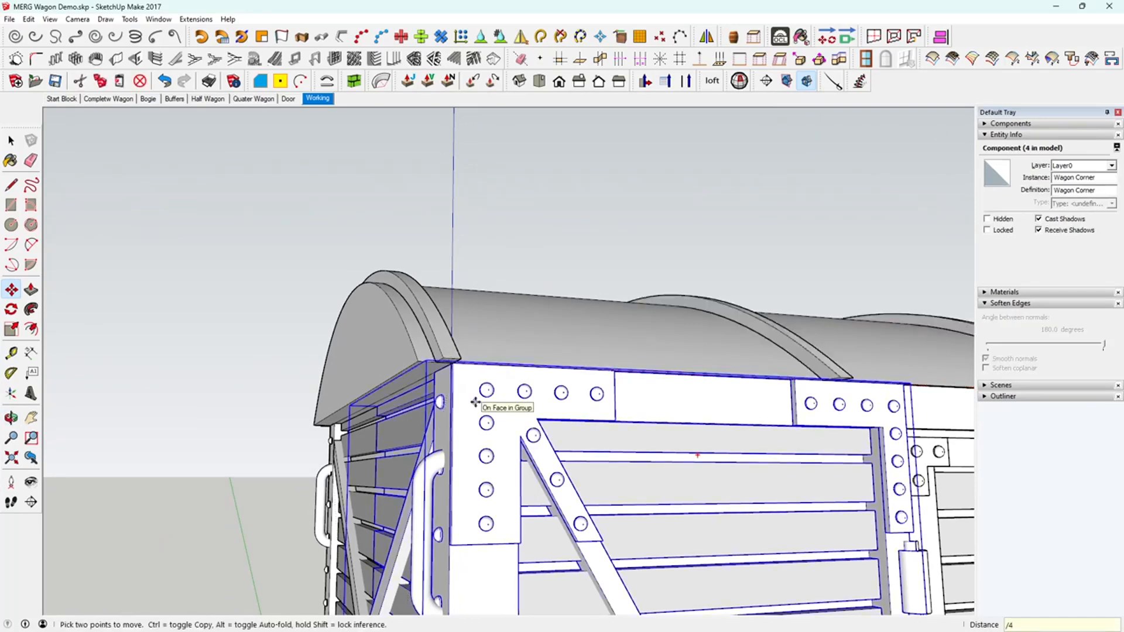
scroll(732, 407, "down", 4)
middle_click_drag(735, 441, 286, 515)
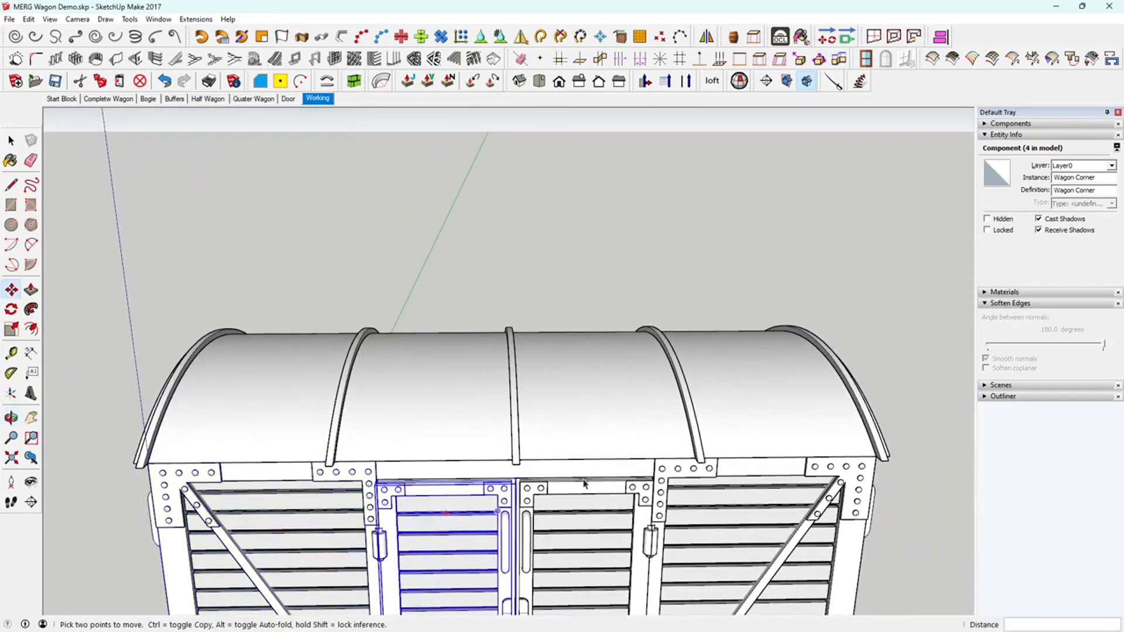
key("space")
left_click(858, 271)
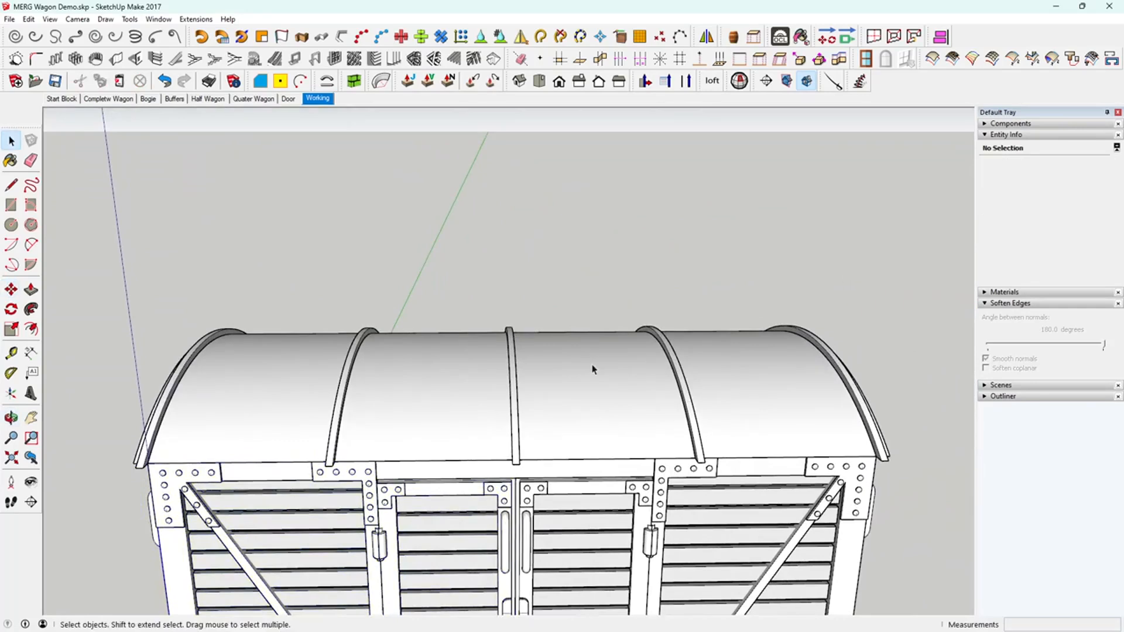
Select all five arched strips and combine them into one group
left_click(155, 433)
left_click(335, 441, "shift")
left_click(519, 436, "shift")
left_click(694, 437, "shift")
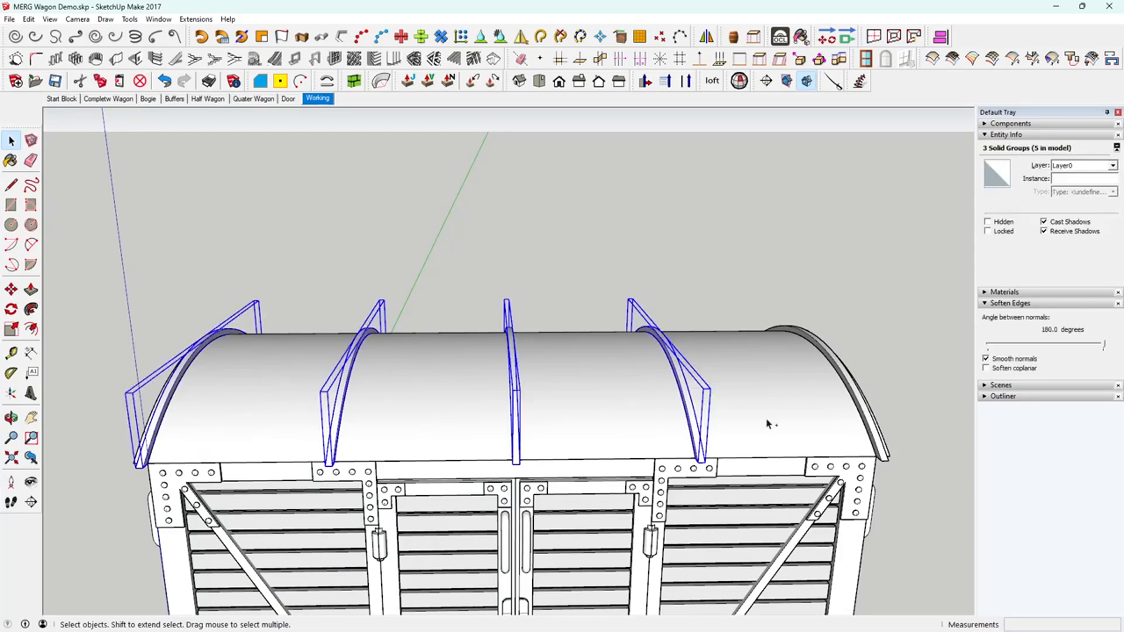
left_click(871, 422, "shift")
right_click(869, 423)
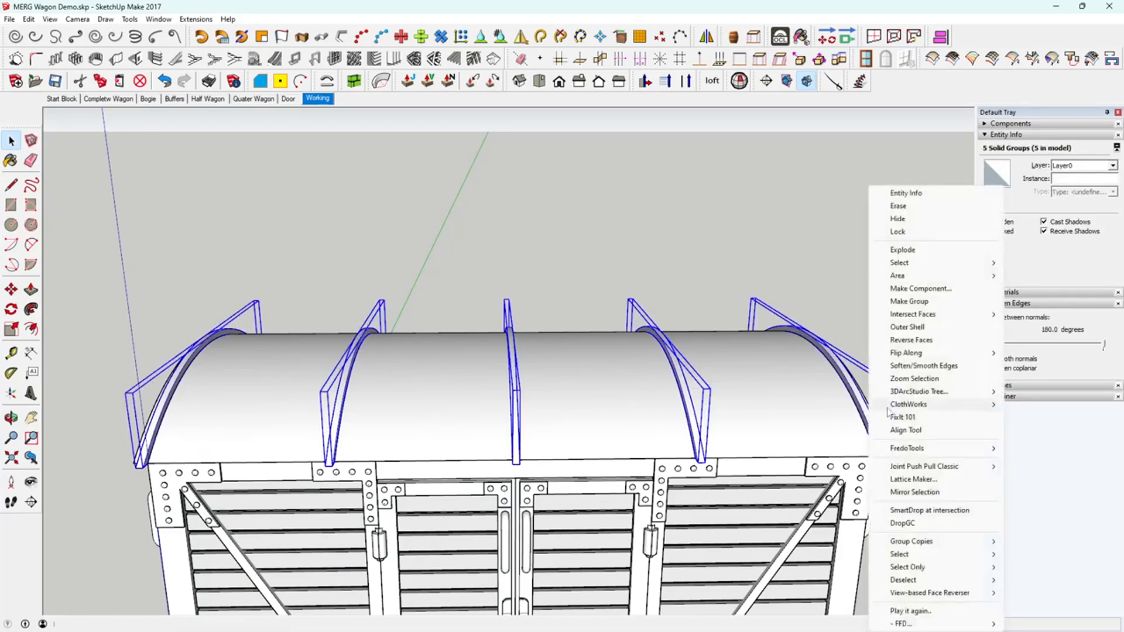
left_click(923, 302)
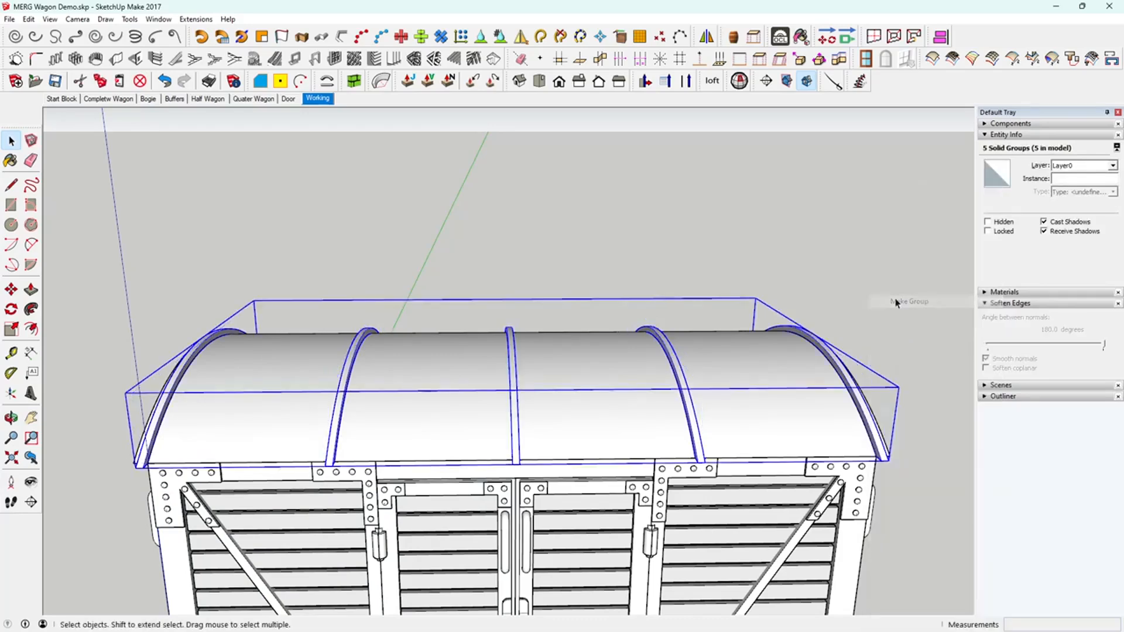
Cut the group of five strips and paste it in place inside the roof group
left_click(82, 81)
key("ctrl+z")
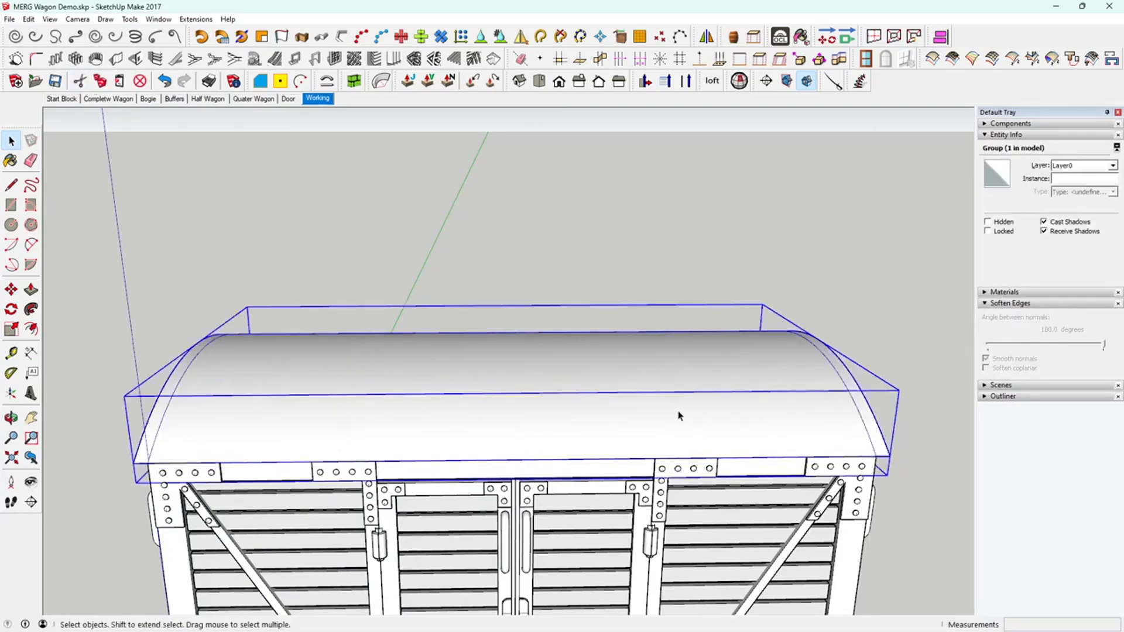
double_click(679, 417)
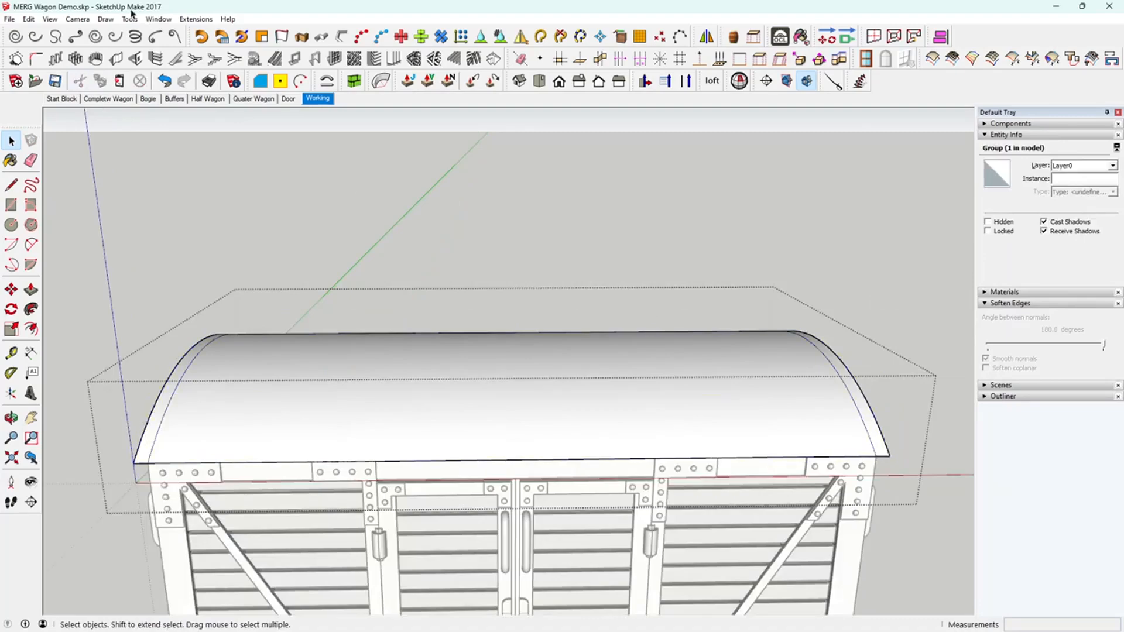
left_click(28, 19)
left_click(61, 103)
left_click(672, 215)
middle_click_drag(745, 339, 561, 281)
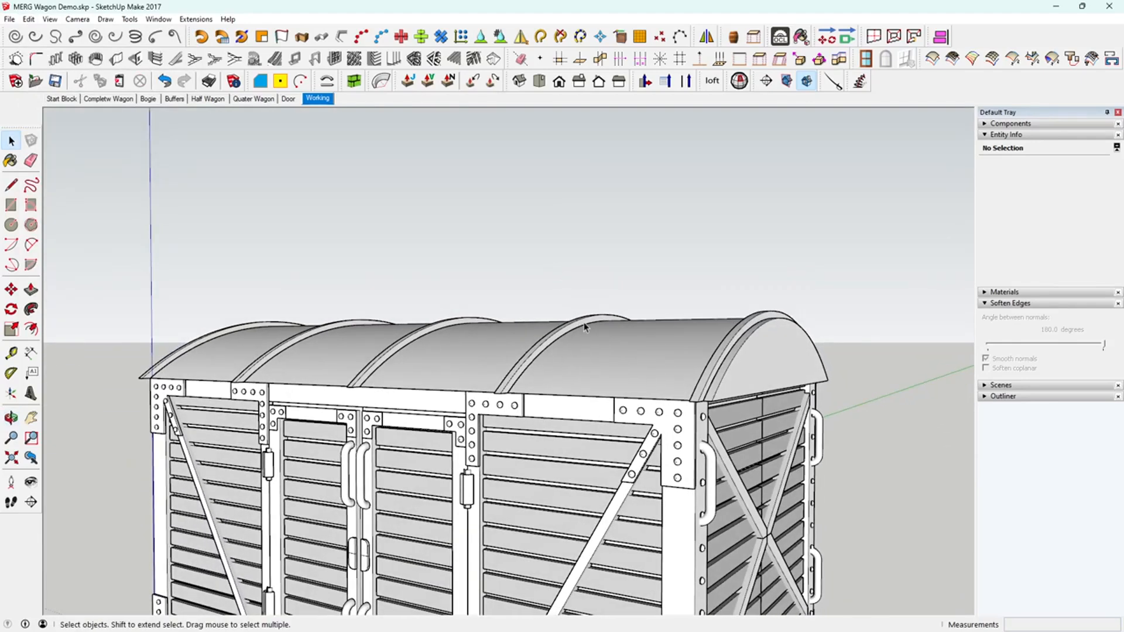
Open the roof group and its nested arched body for editing at the wagon's end
scroll(612, 354, "down", 3)
middle_click_drag(687, 379, 619, 409)
scroll(691, 422, "up", 1)
middle_click_drag(689, 418, 629, 422)
scroll(703, 384, "up", 1)
double_click(628, 425)
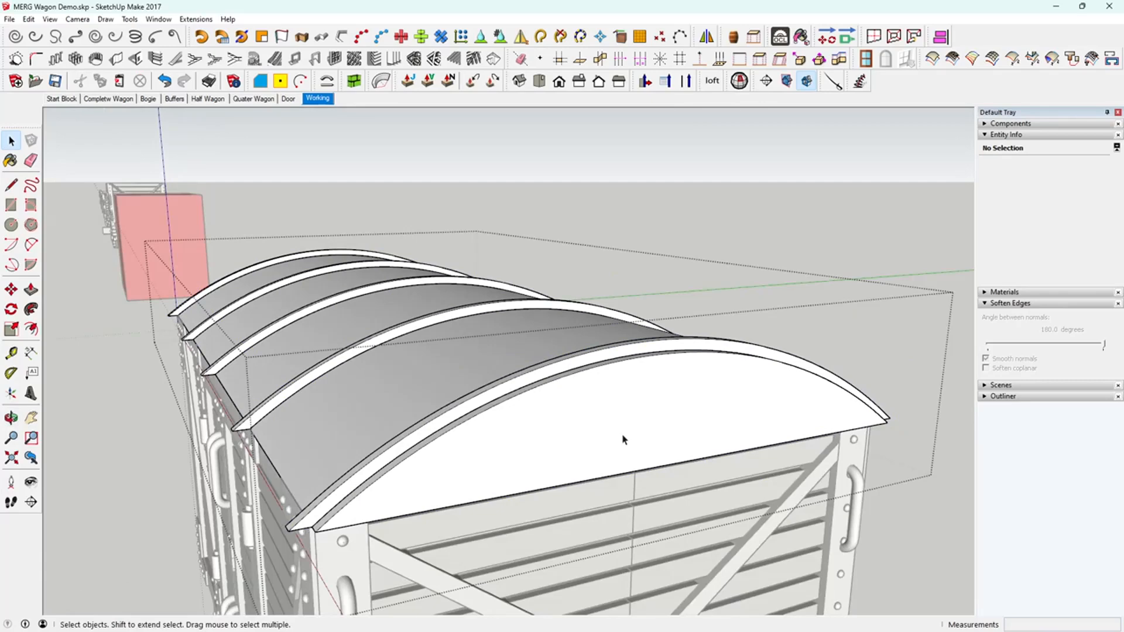
left_click(622, 440)
triple_click(623, 443)
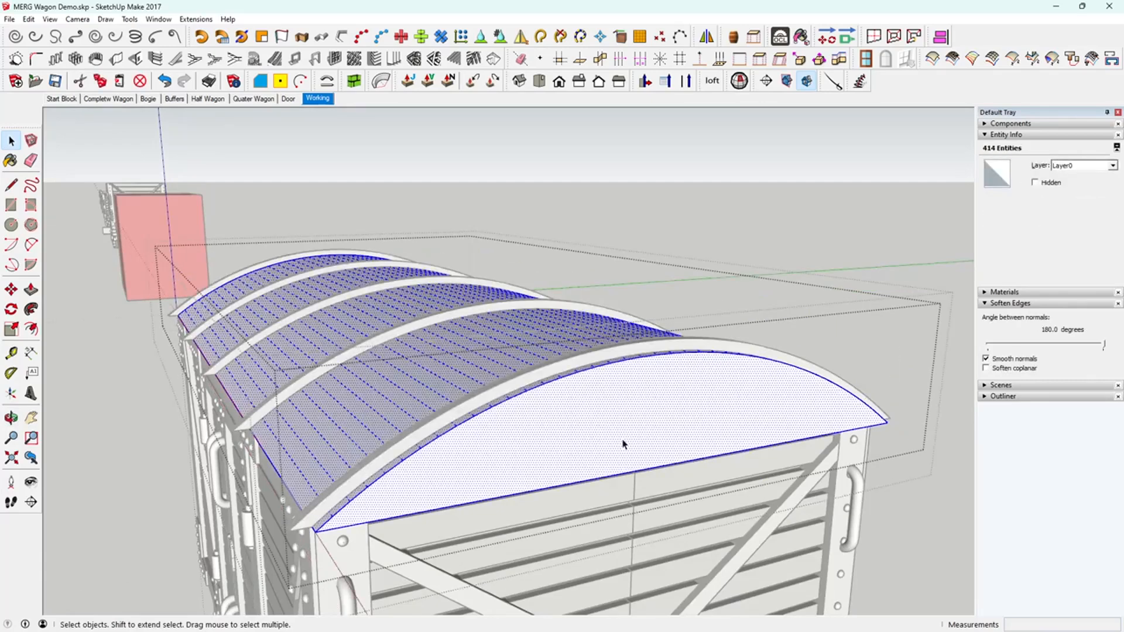
Offset the outline of the roof body's end face inward by 0.5 m
left_click(623, 443)
middle_click_drag(623, 443, 603, 409)
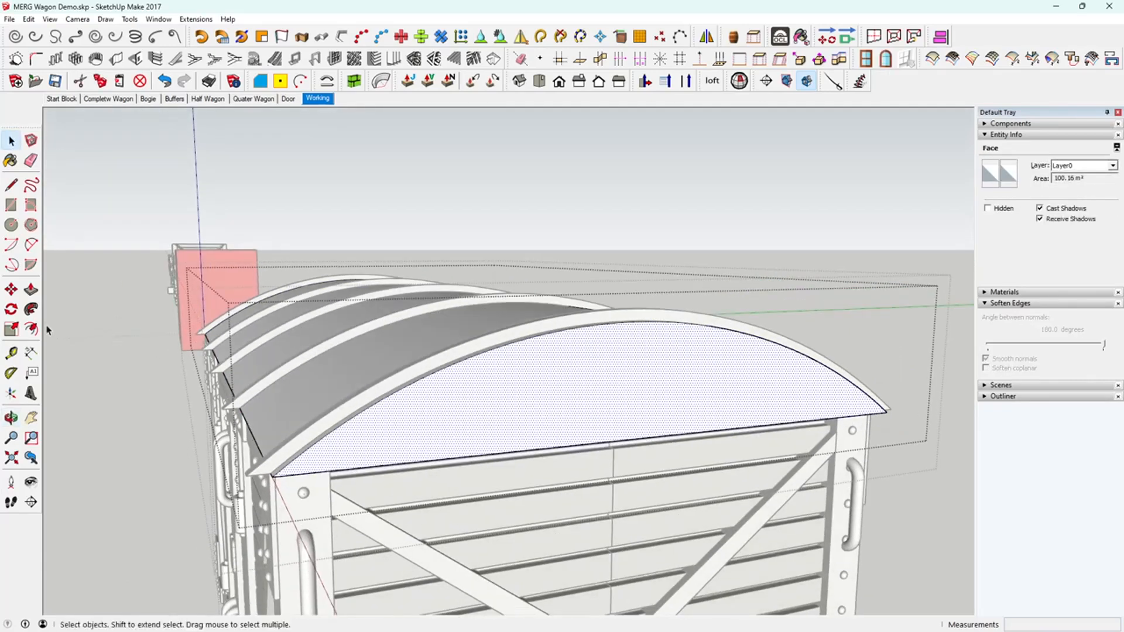
left_click(31, 329)
left_click(417, 392)
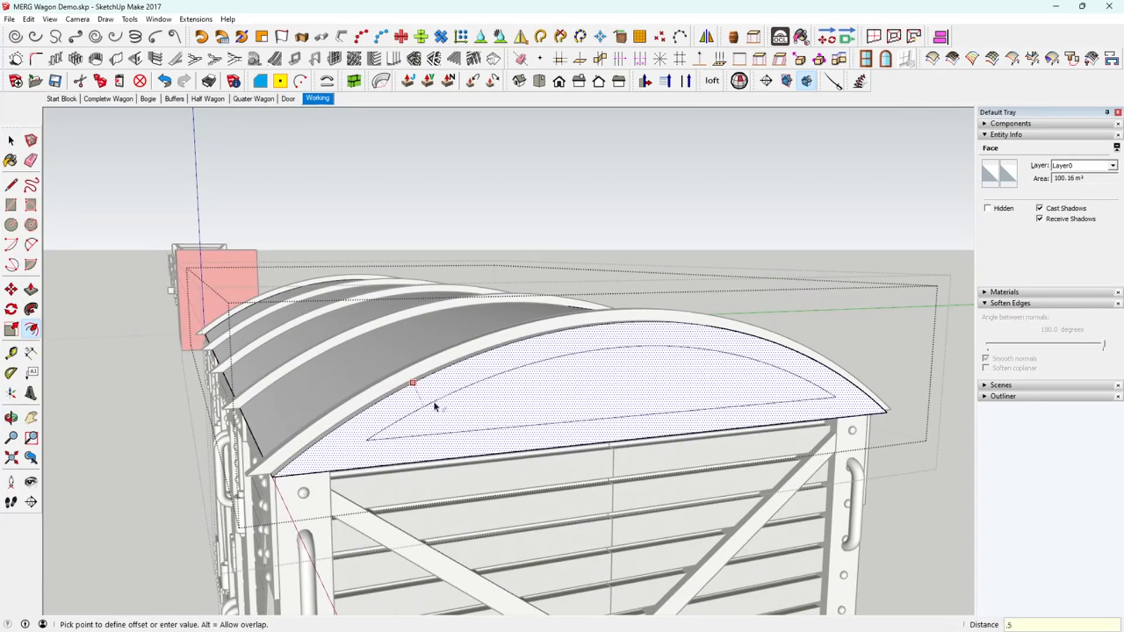
type(".5")
key("Return")
Try extruding the inner arched end face outward by 0.4 m, and undo the extrusion
left_click(11, 141)
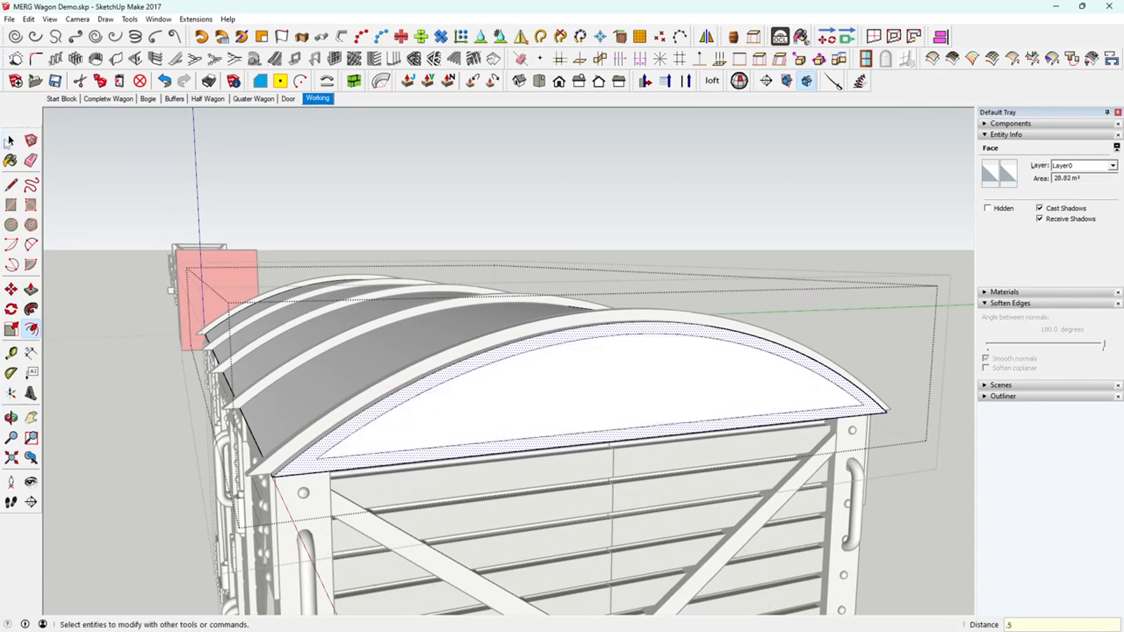
left_click(460, 436)
middle_click_drag(459, 432, 480, 436)
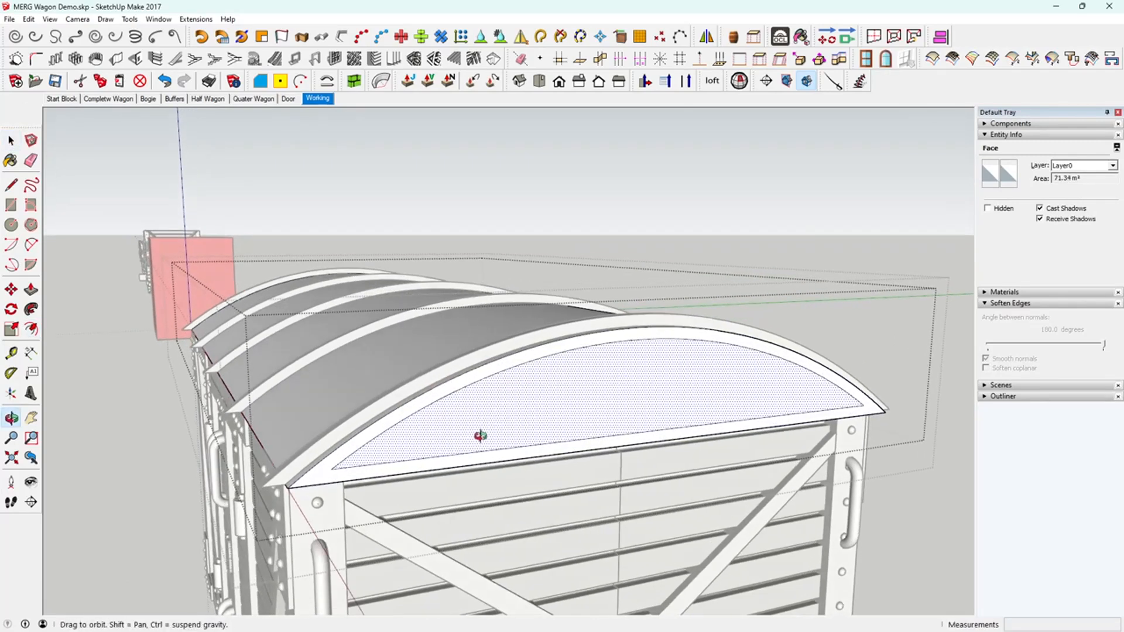
left_click(31, 290)
left_click_drag(471, 419, 466, 411)
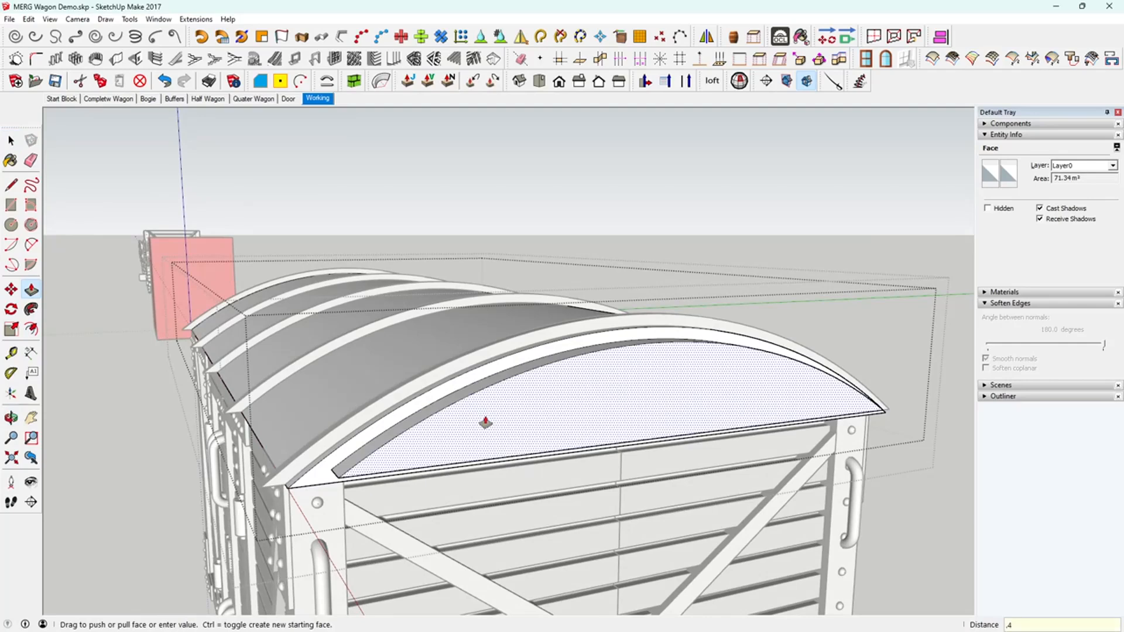
type(".4")
key("Return")
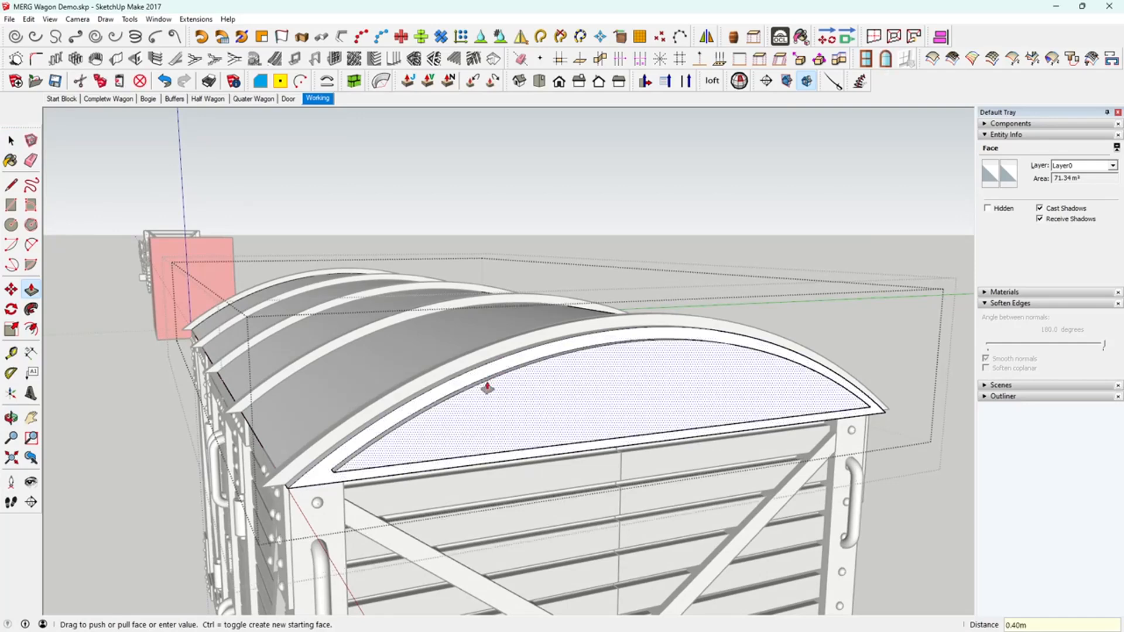
key("ctrl+z")
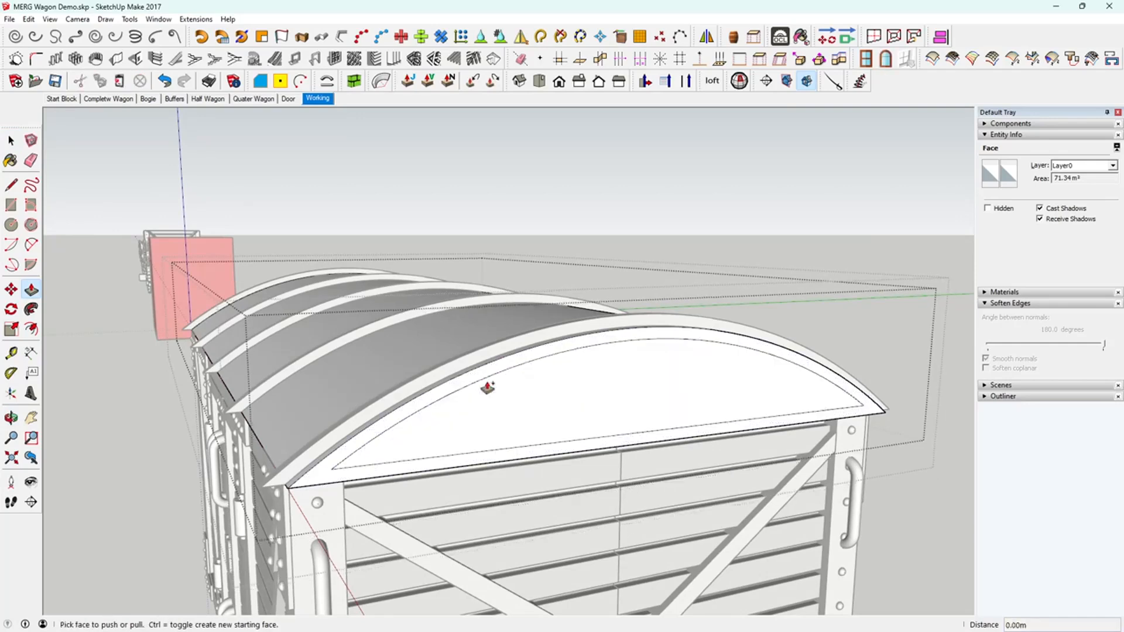
Push the inner arched end face 0.4 m into the roof body to form a recess
middle_click_drag(478, 420, 536, 465)
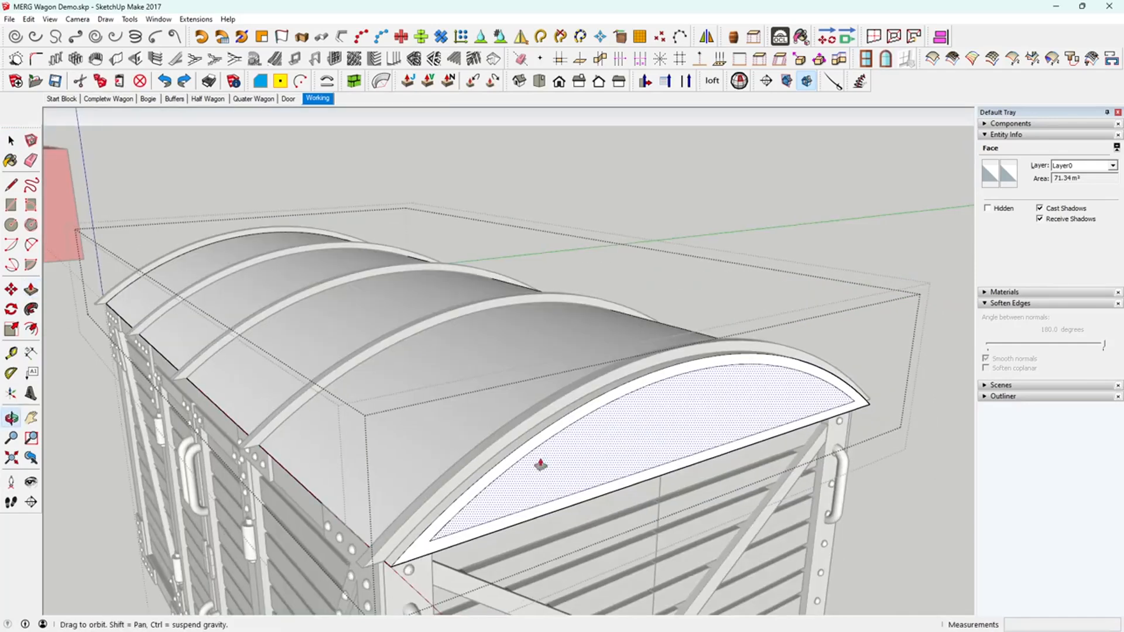
left_click(545, 473)
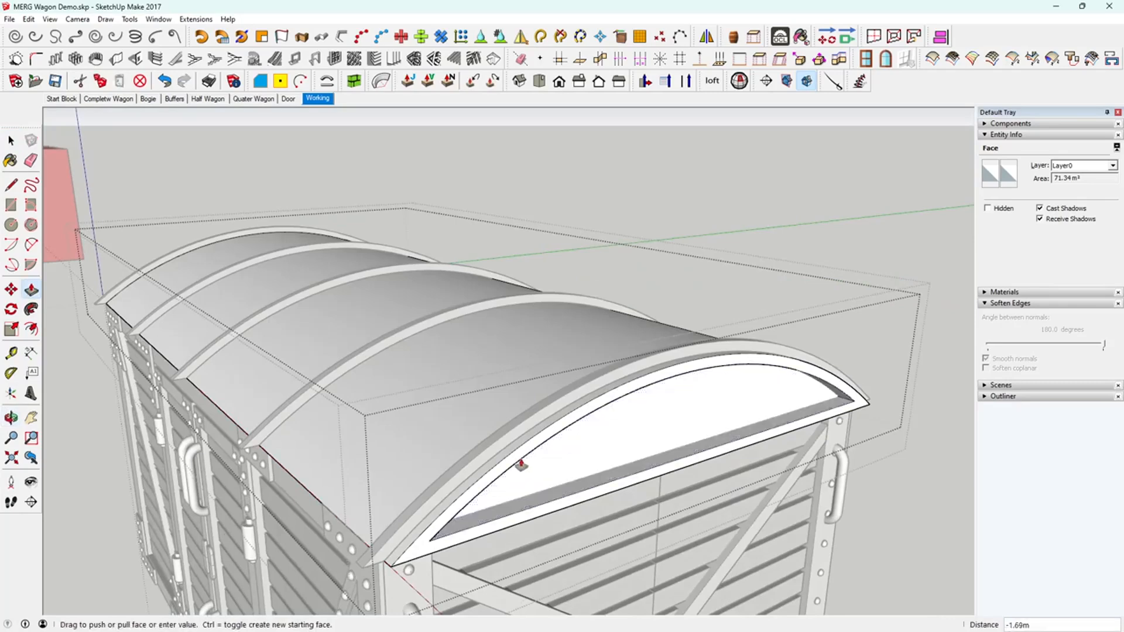
key("Return")
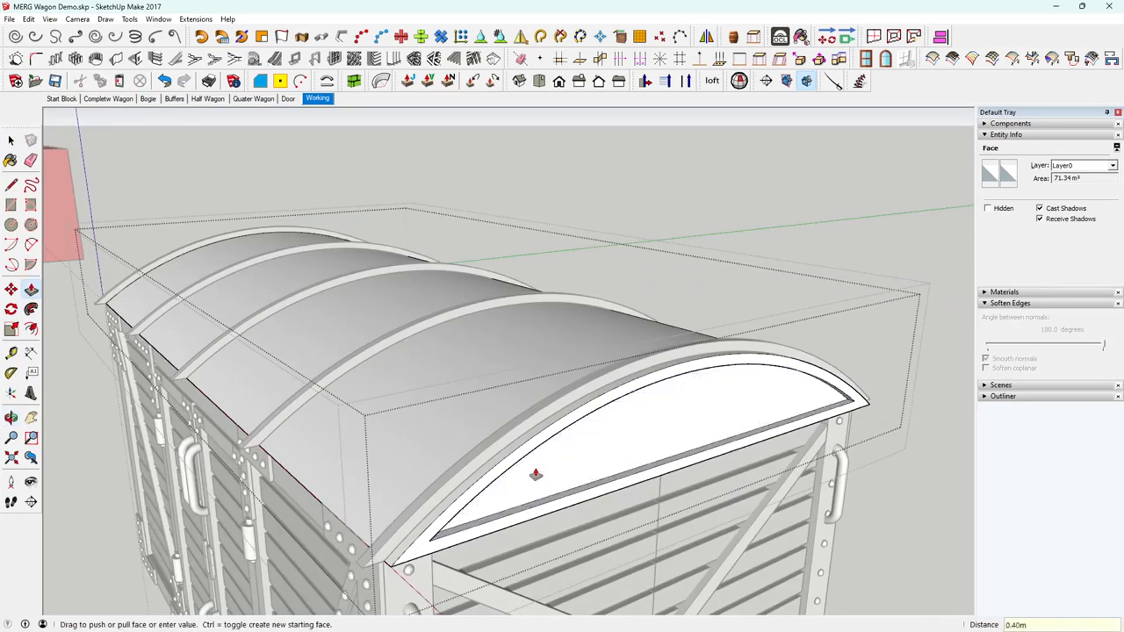
Copy the recessed end face and paste it in place outside the roof group
middle_click_drag(644, 509, 514, 472)
key("space")
left_click(491, 414)
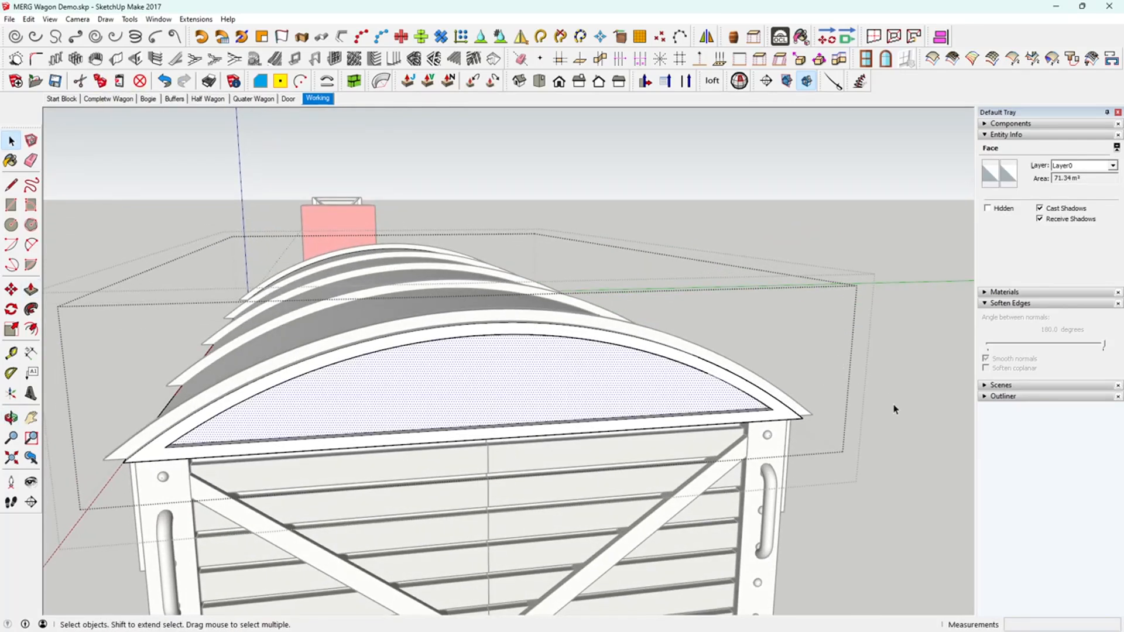
left_click(894, 422)
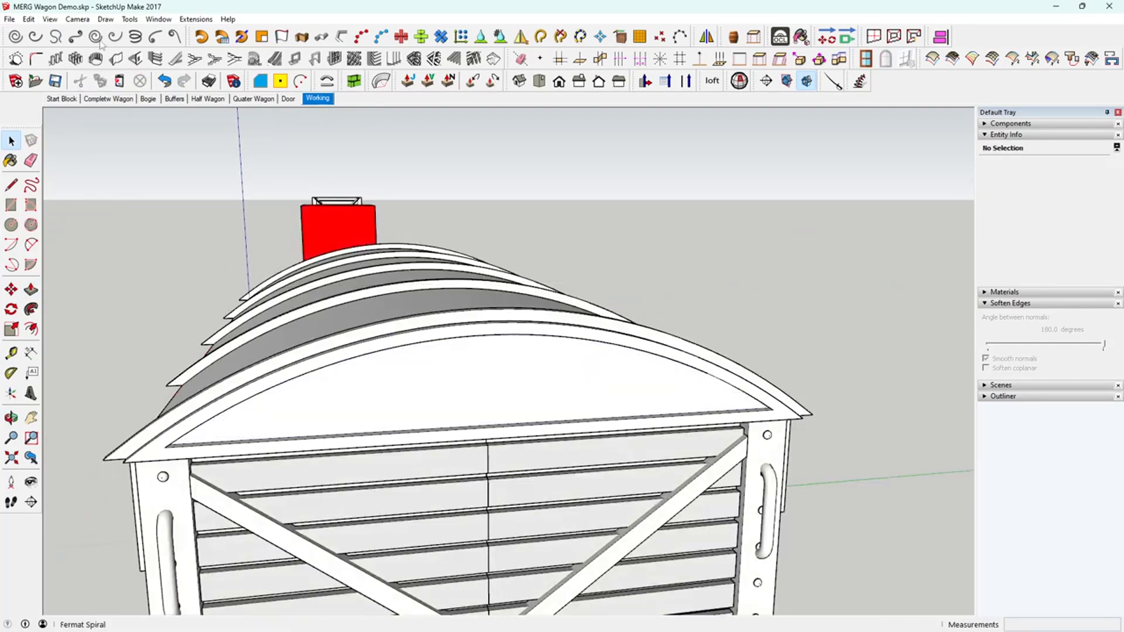
left_click(28, 20)
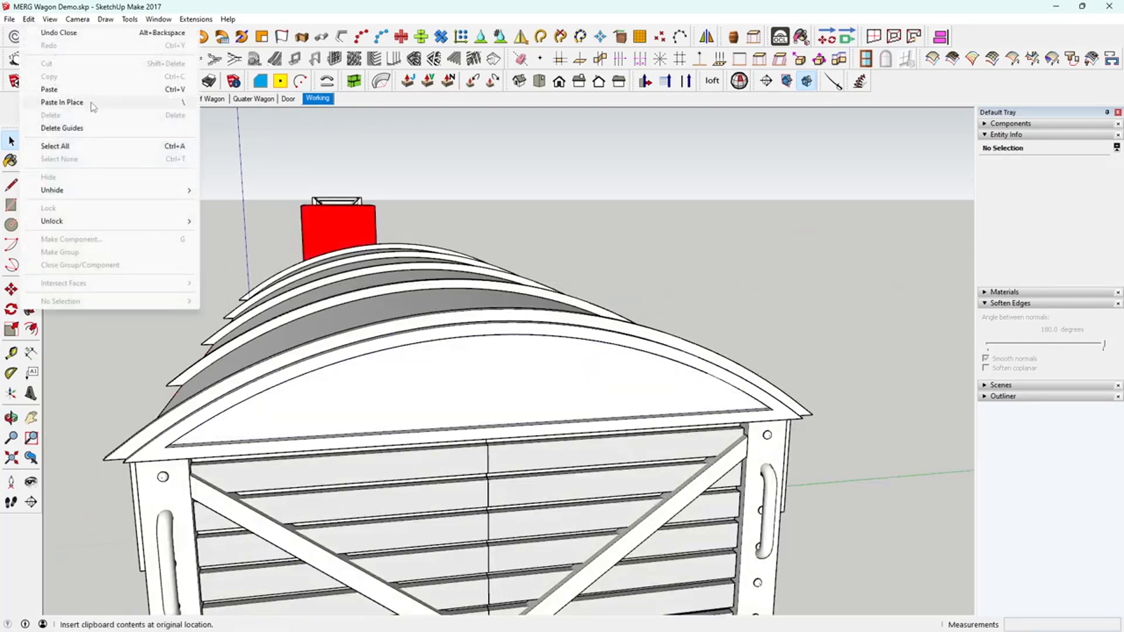
left_click(61, 101)
middle_click_drag(431, 380, 432, 384)
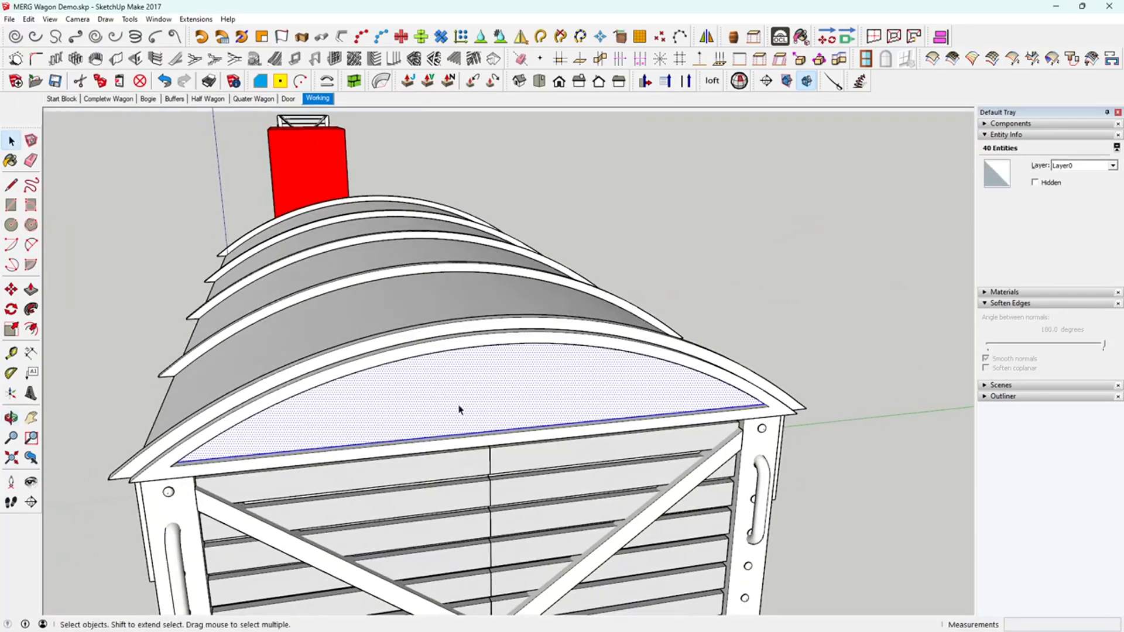
middle_click_drag(460, 407, 416, 403)
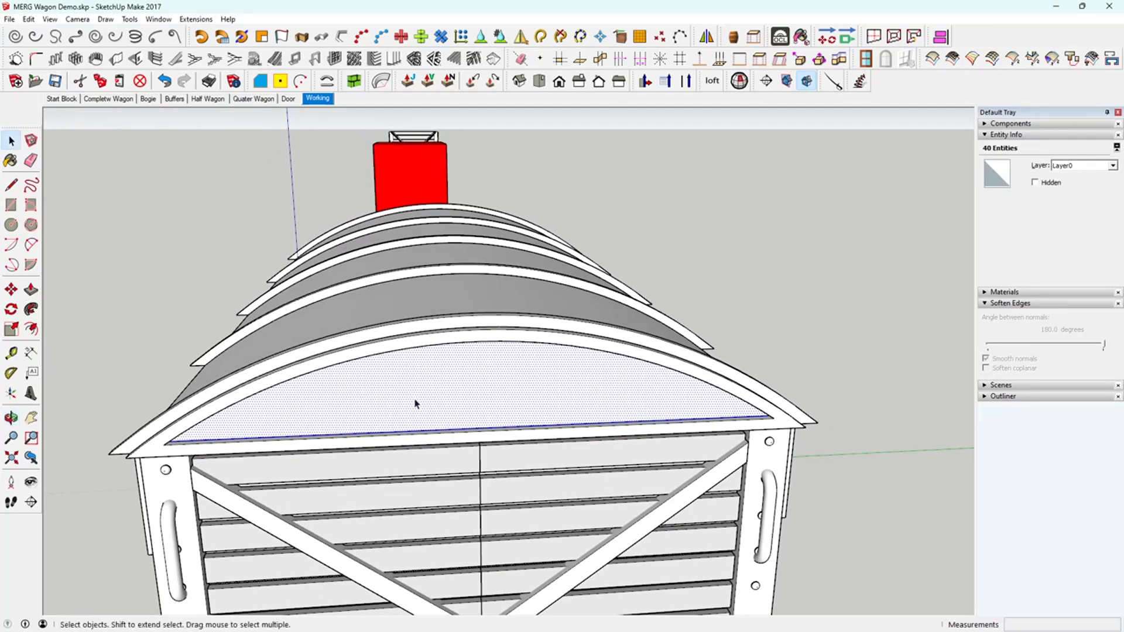
Try the 01 Wood Cladding preset of the Oob layout tool on the pasted end face, and cancel it
left_click(453, 405)
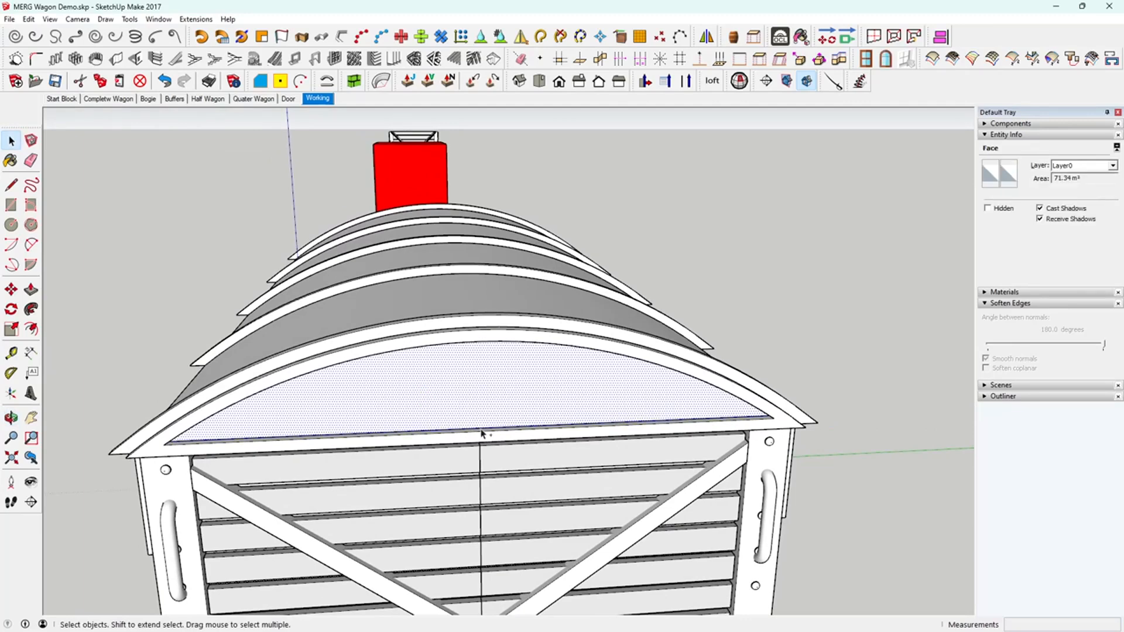
left_click(354, 81)
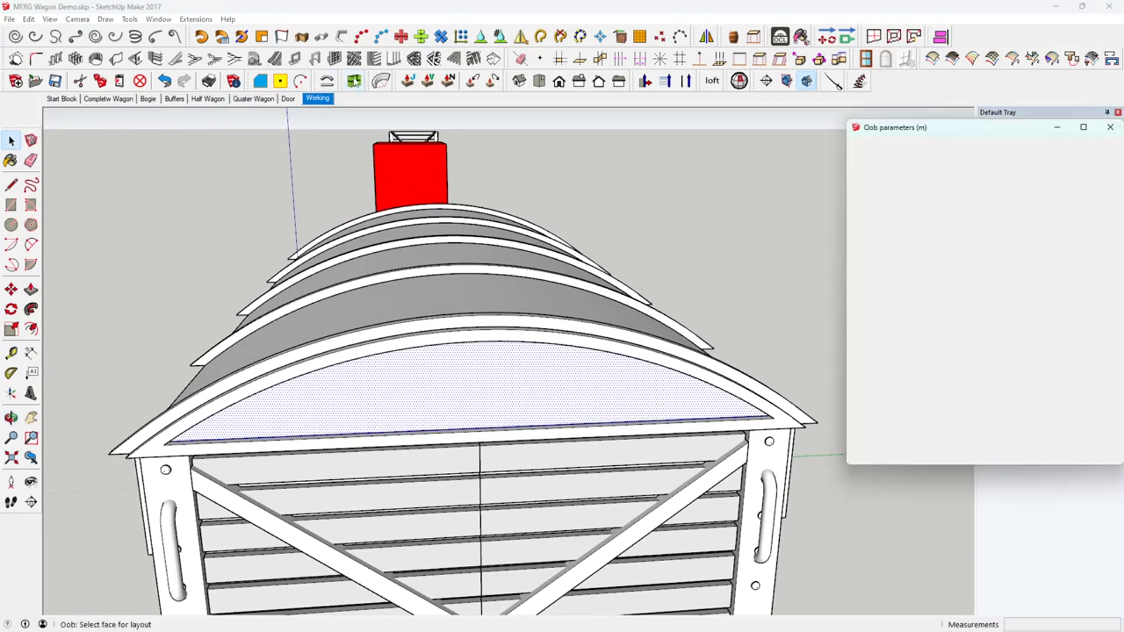
left_click(1013, 159)
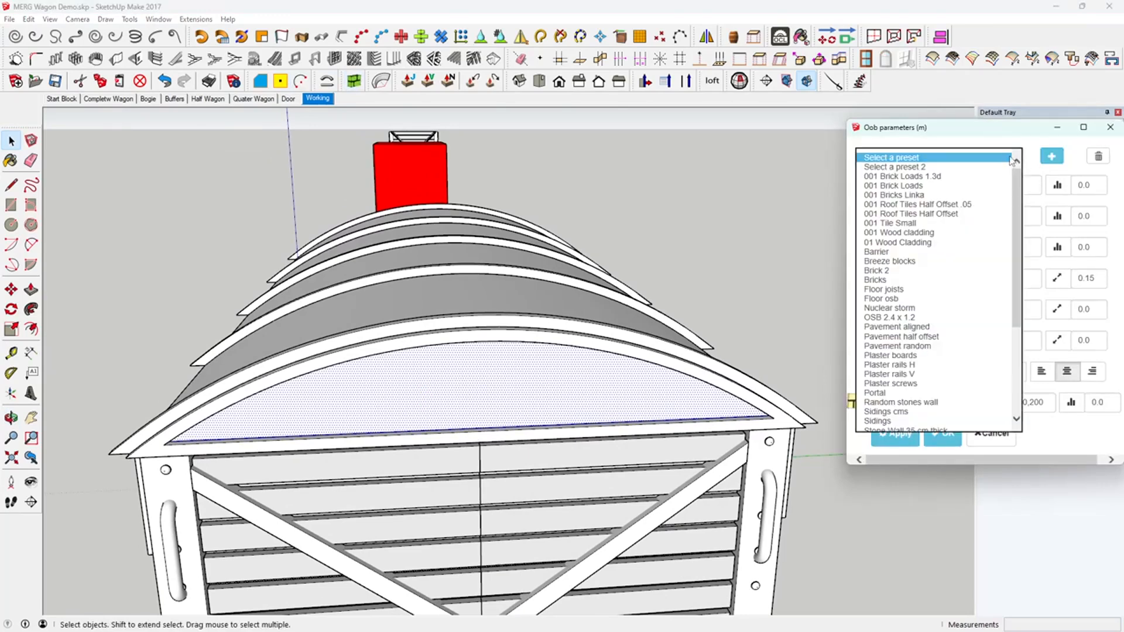
left_click(917, 243)
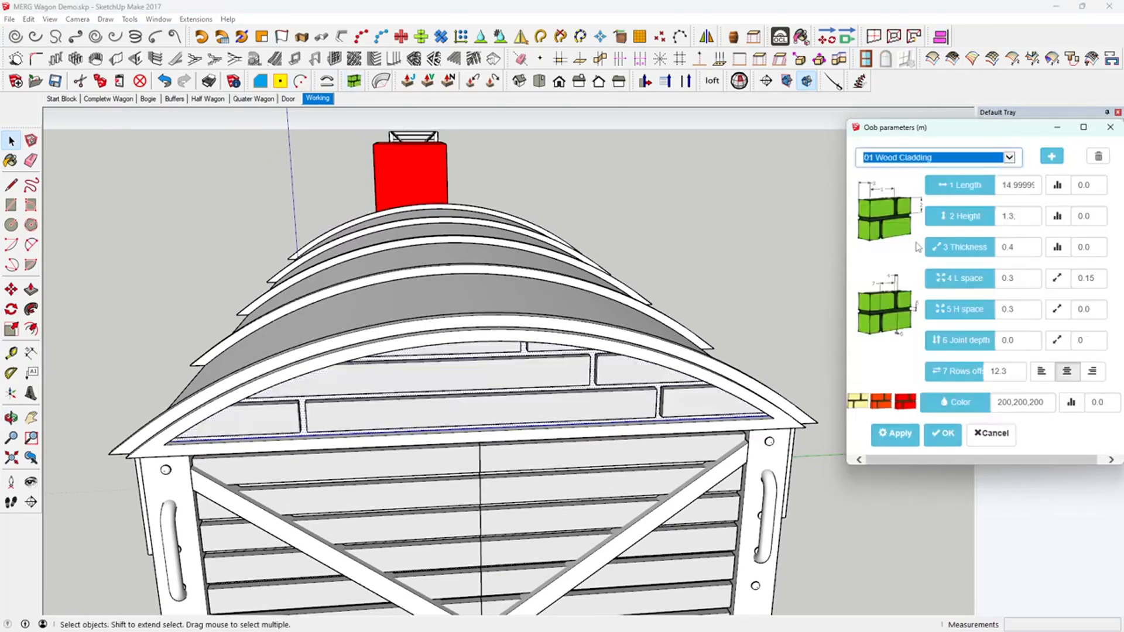
middle_click_drag(683, 351, 721, 297)
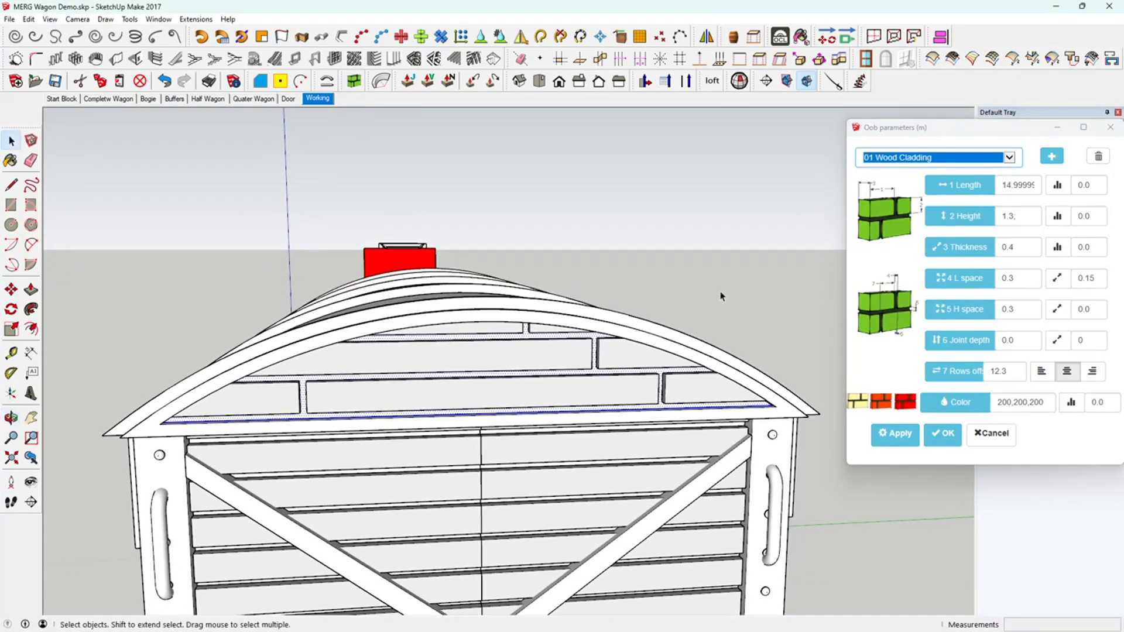
left_click(991, 433)
left_click(980, 324)
middle_click_drag(636, 402, 742, 398)
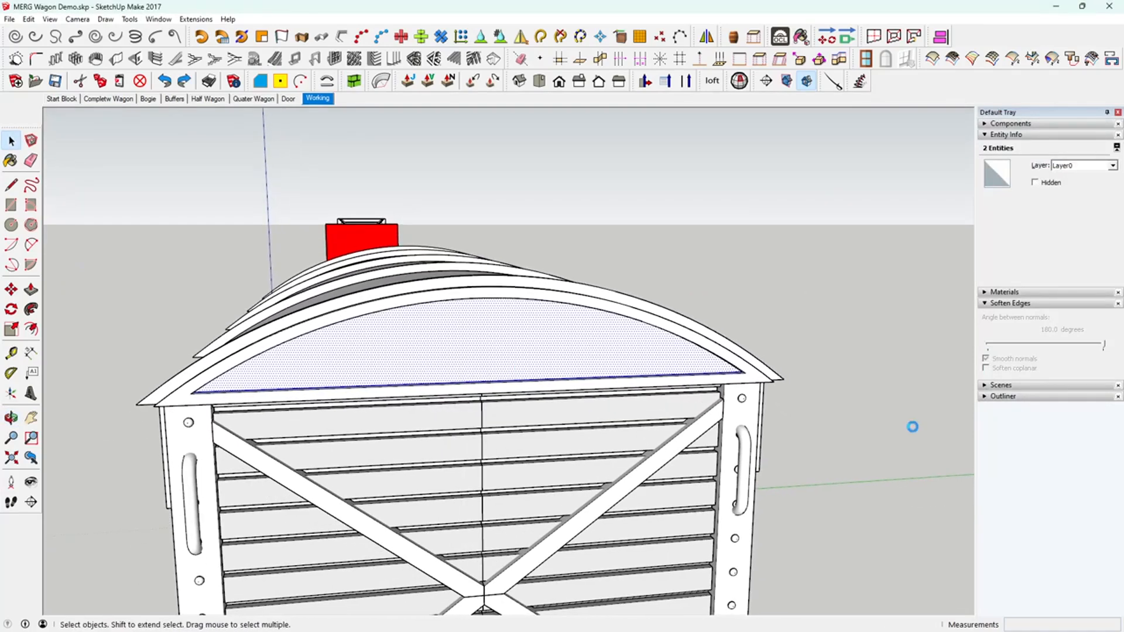
left_click(890, 432)
Draw a vertical direction line about 4.6 m long upward from the roof end's lower corner
middle_click_drag(550, 409, 343, 374)
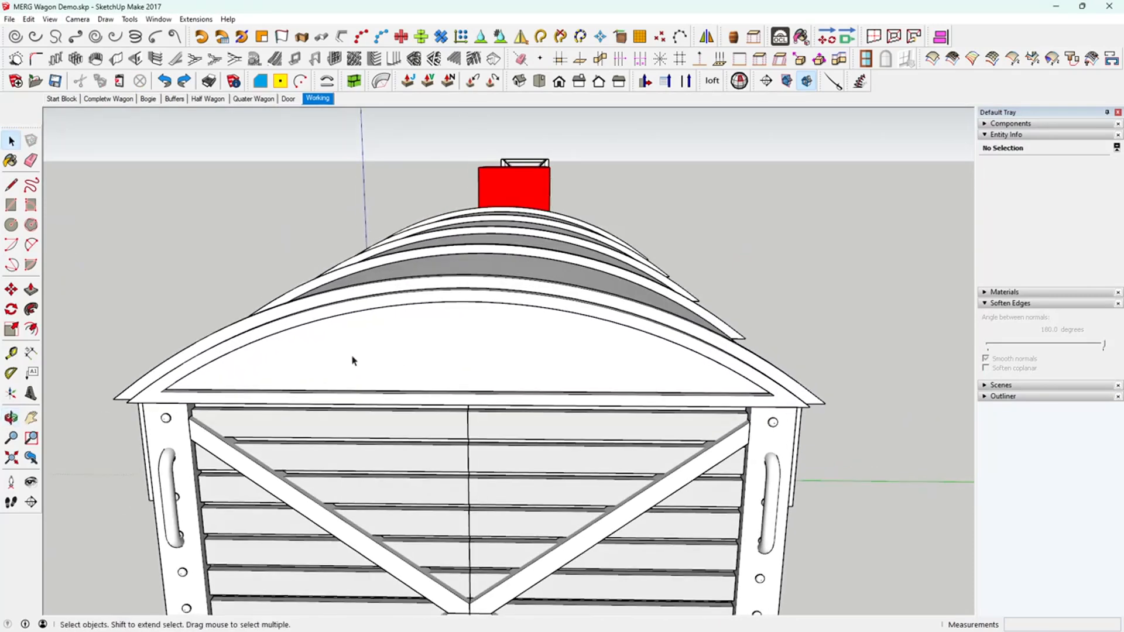
middle_click_drag(445, 389, 500, 386)
left_click(459, 396)
left_click(12, 185)
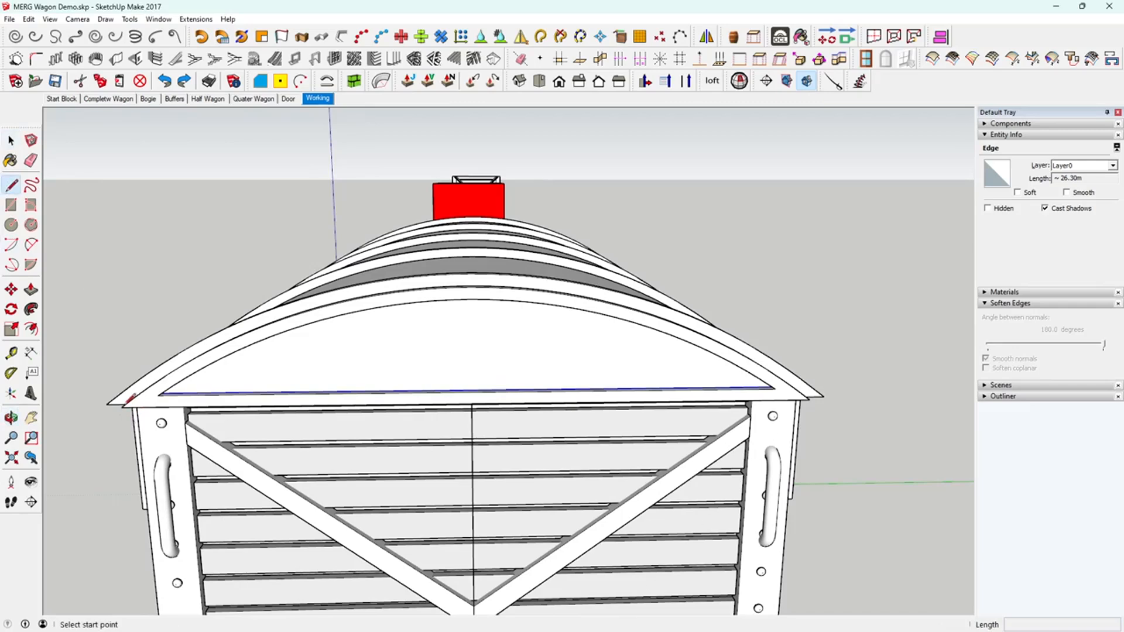
left_click(121, 406)
left_click(109, 299)
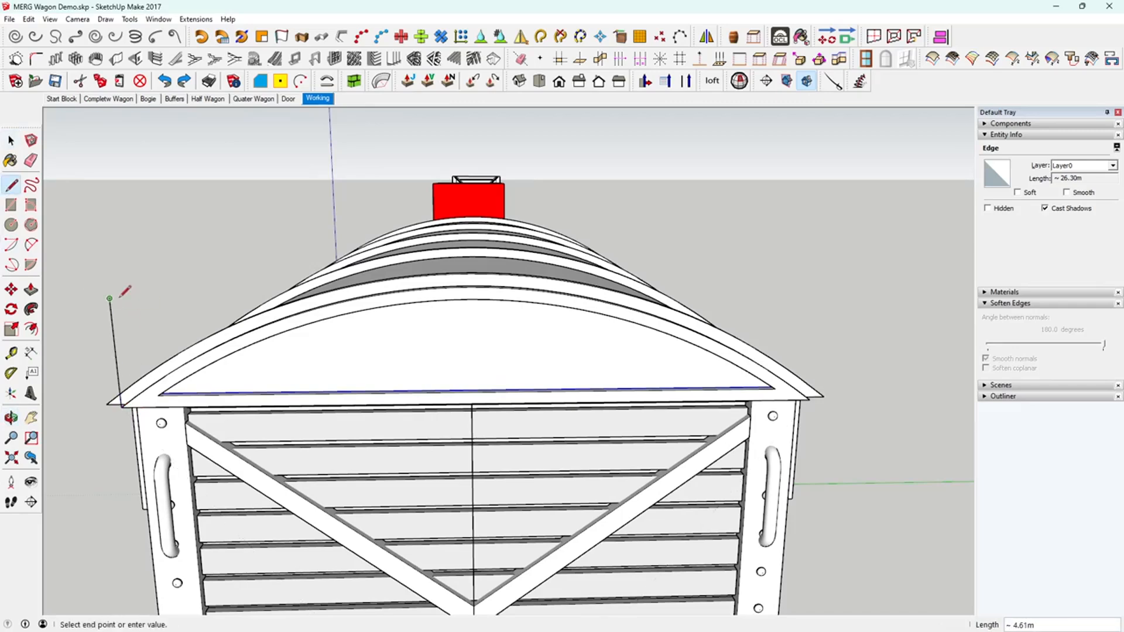
left_click(11, 141)
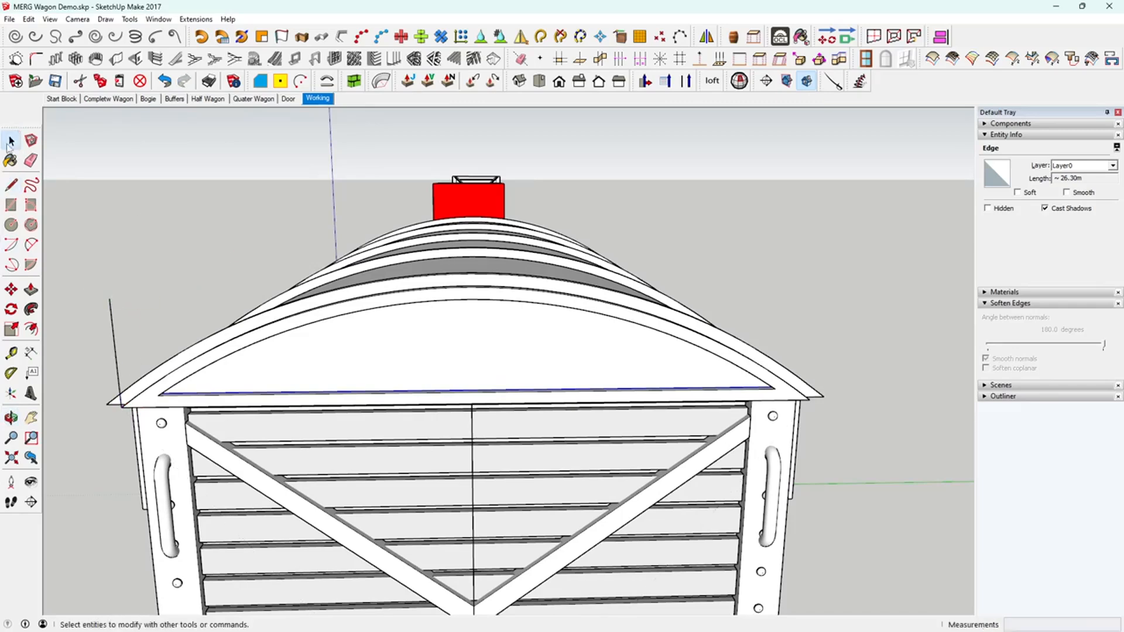
Select the pasted end face with the vertical line and apply the Oob preset 01 Wood Cladding to both
left_click(369, 377)
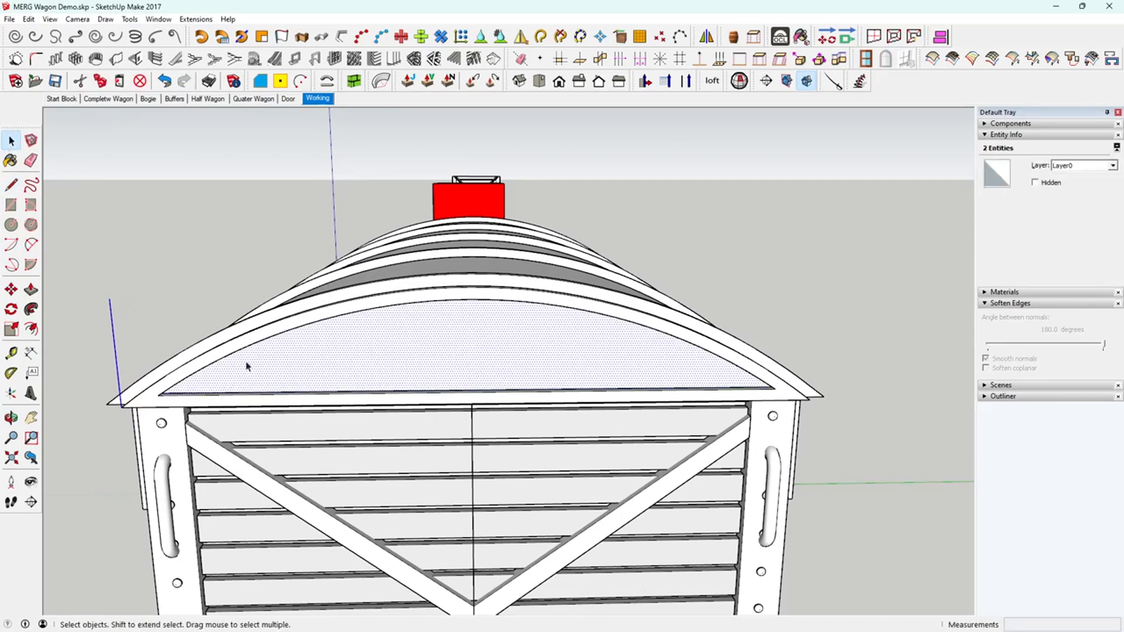
left_click(357, 84)
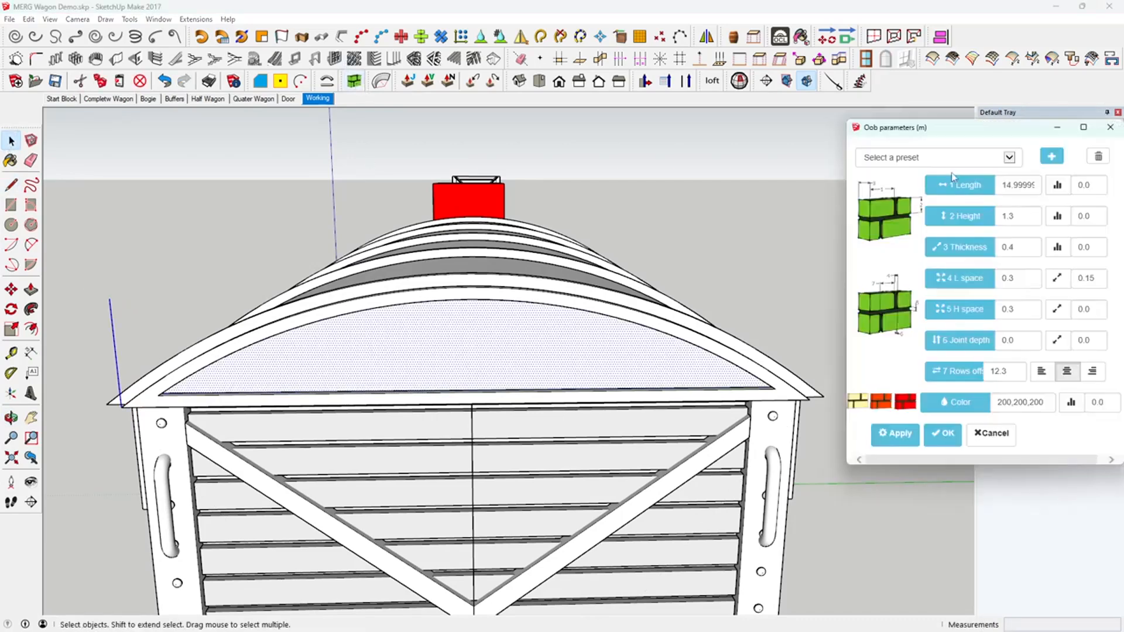
left_click(1013, 159)
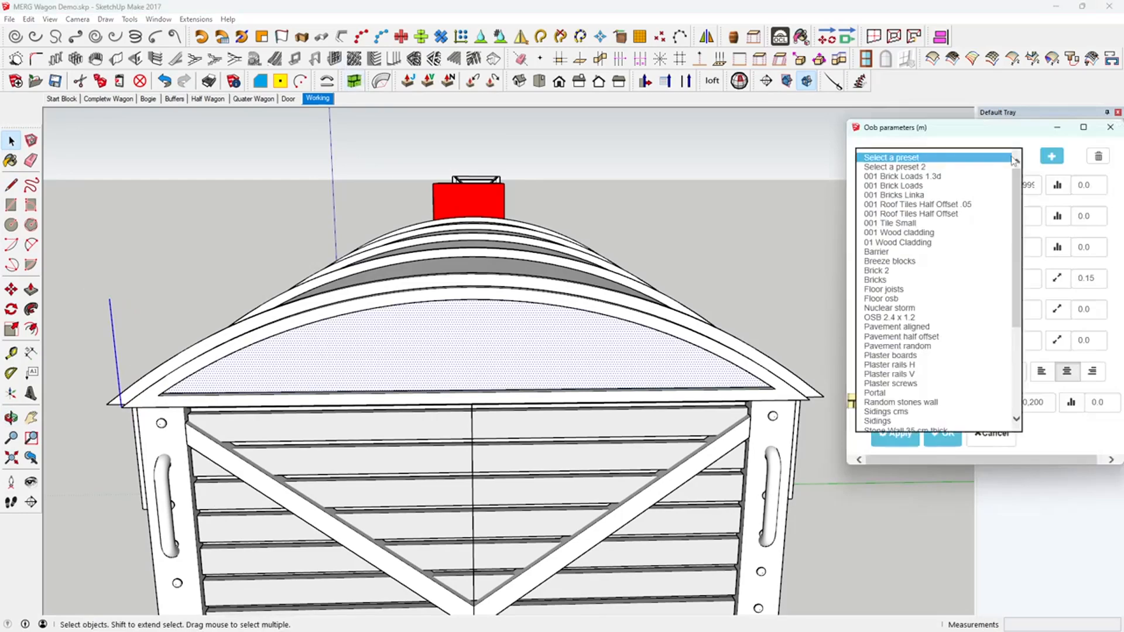
left_click(917, 242)
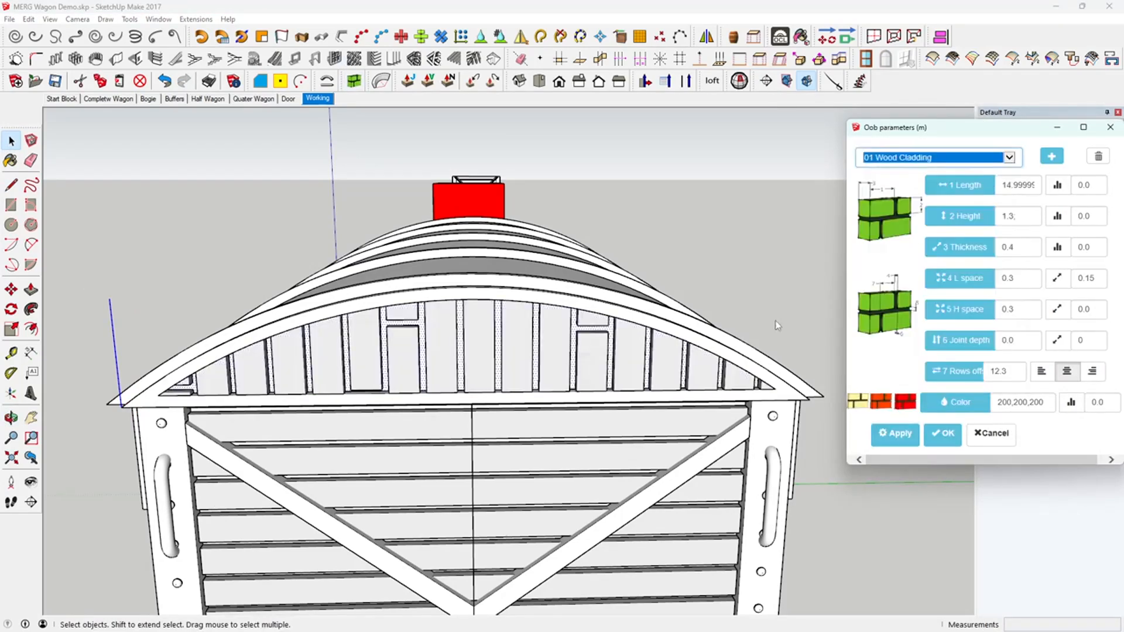
middle_click_drag(450, 471, 401, 456)
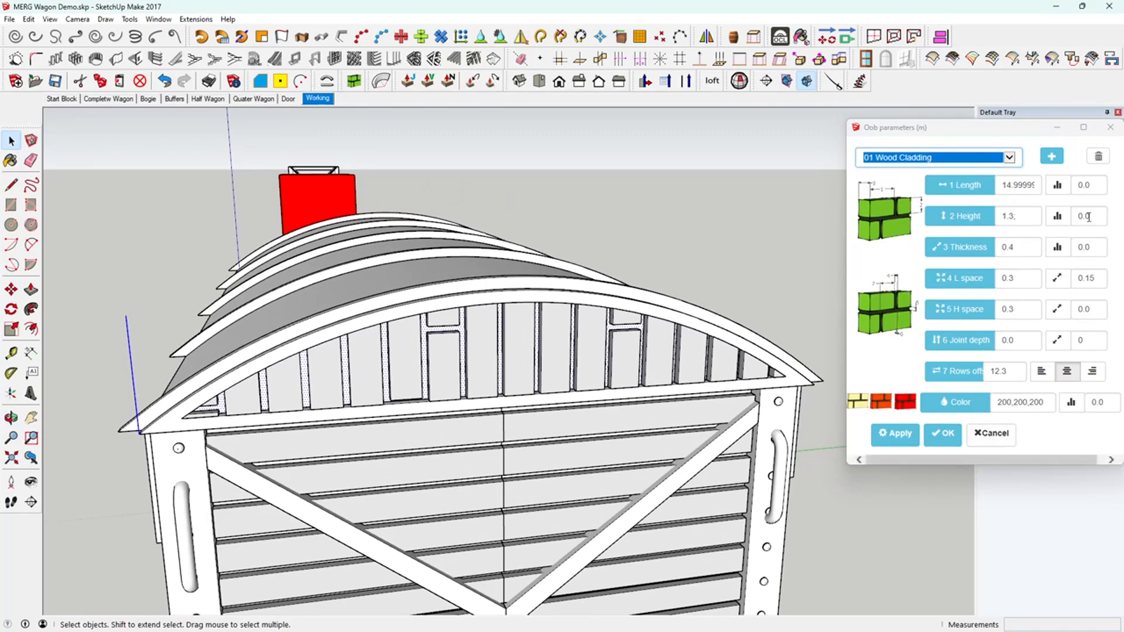
Set the cladding board length to 999 and generate the vertical boards on the roof's end face
left_click_drag(1006, 193, 1043, 190)
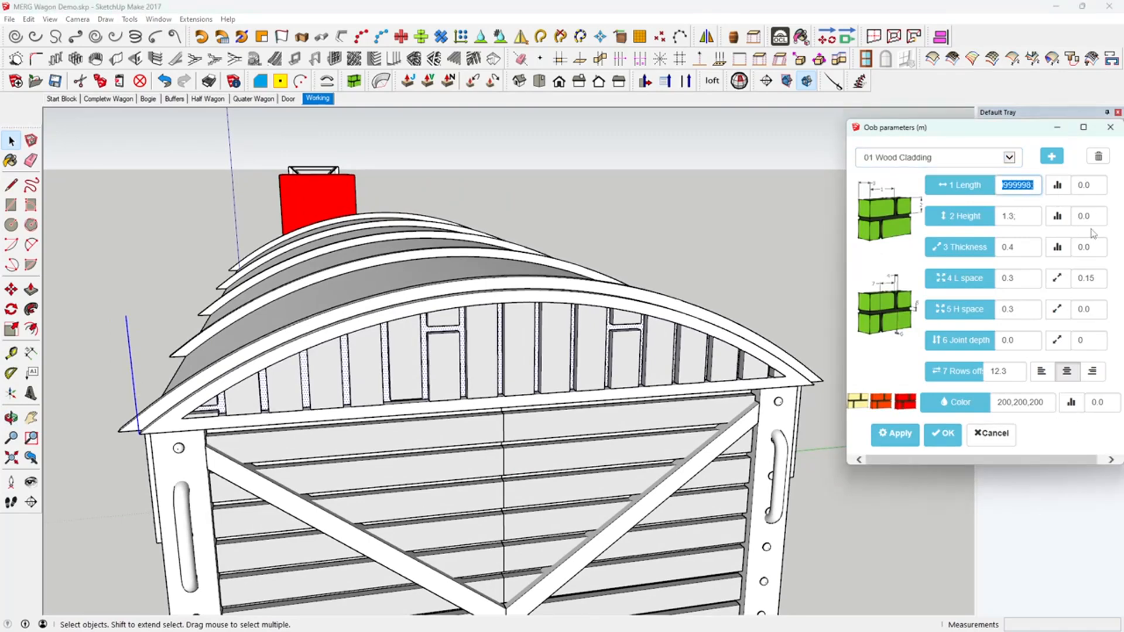
key("Return")
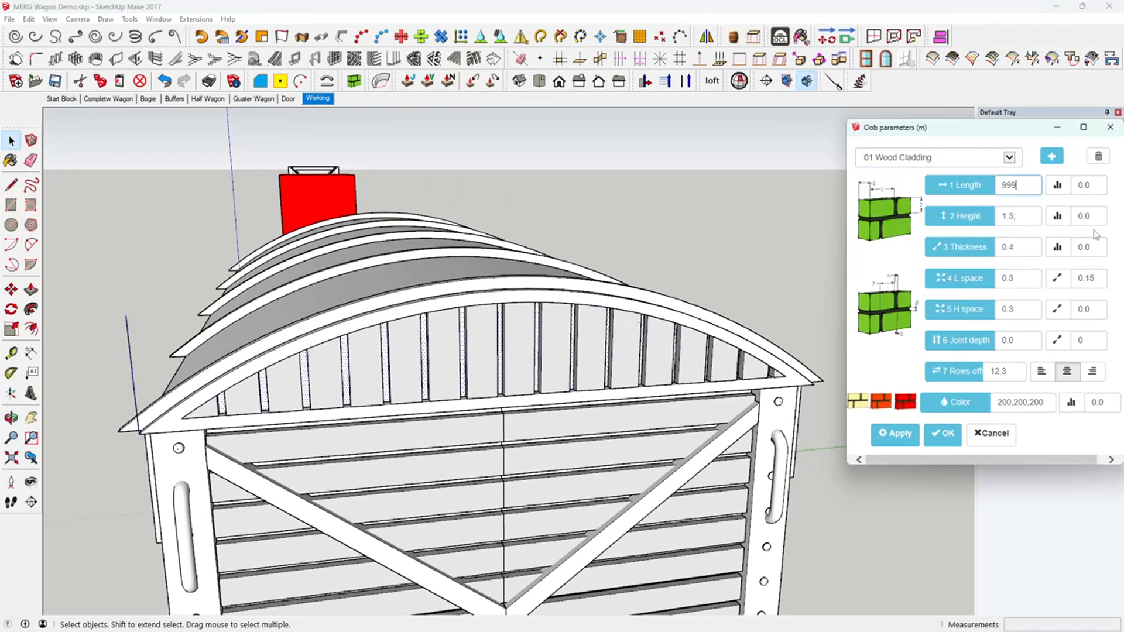
left_click(942, 433)
middle_click_drag(801, 446, 234, 362)
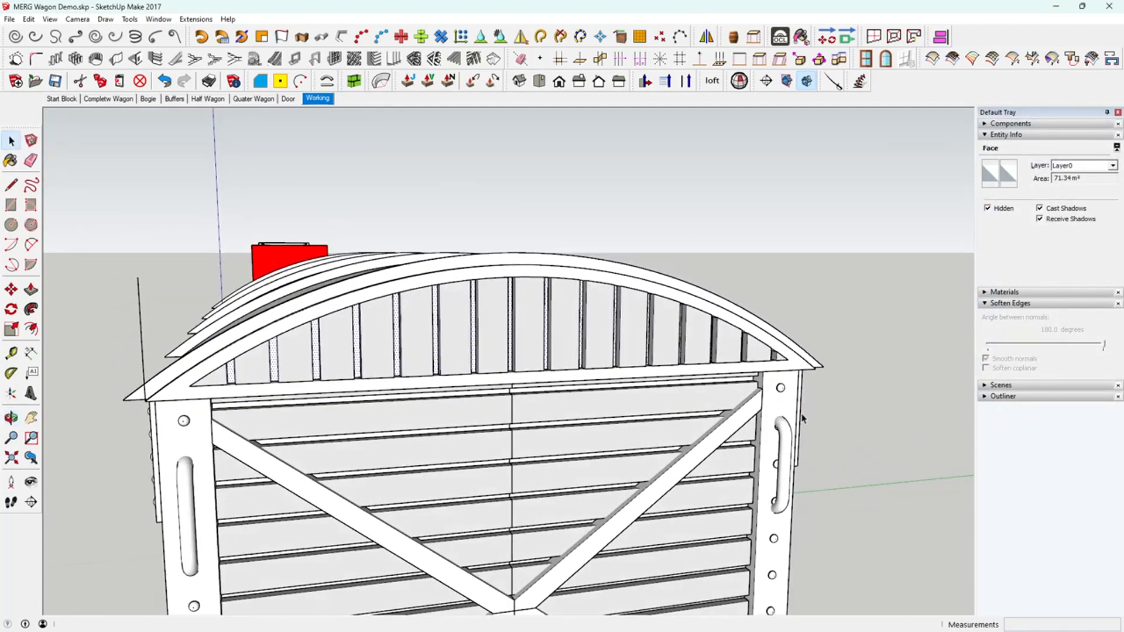
Delete the vertical direction line, and cut the cladding board group and paste it in place inside the roof group
left_click(141, 346)
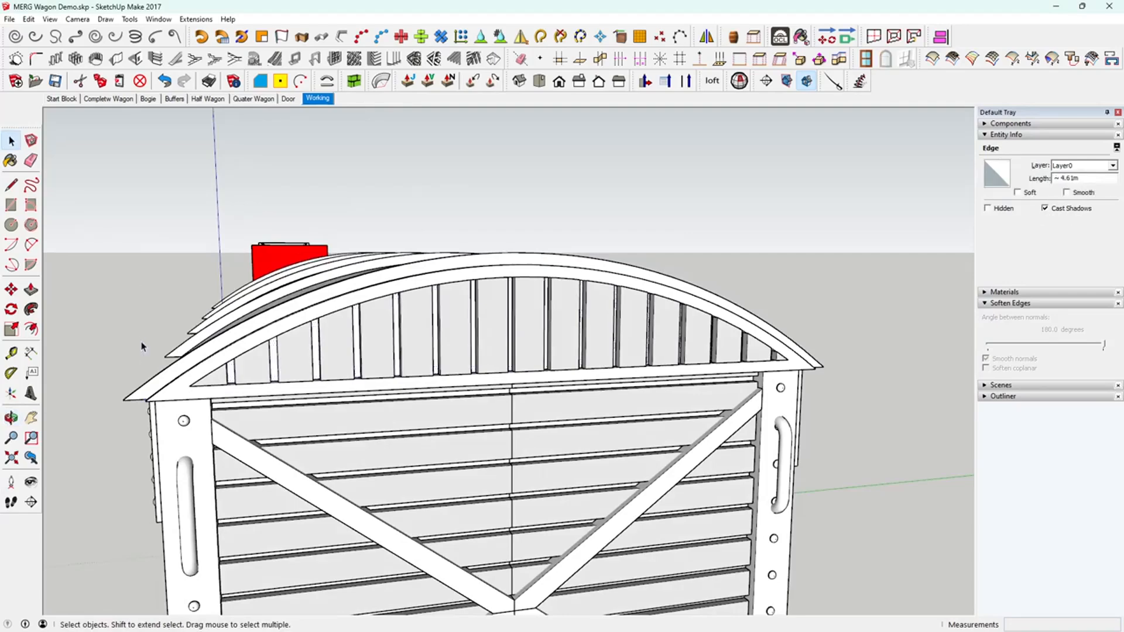
left_click(386, 358)
middle_click_drag(386, 359, 408, 399)
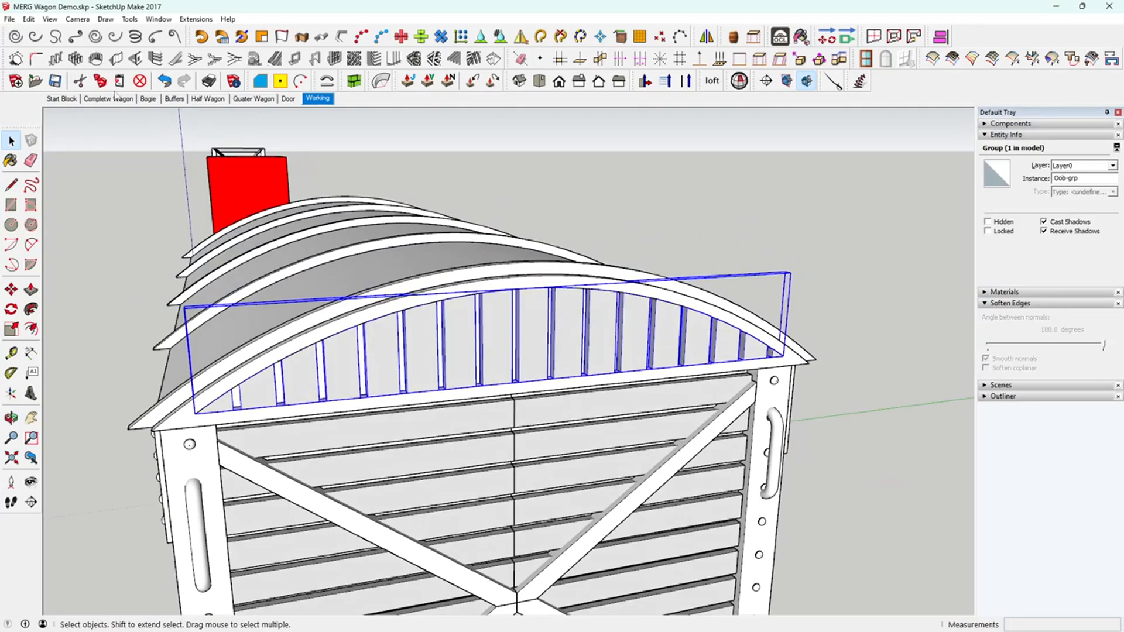
left_click(79, 81)
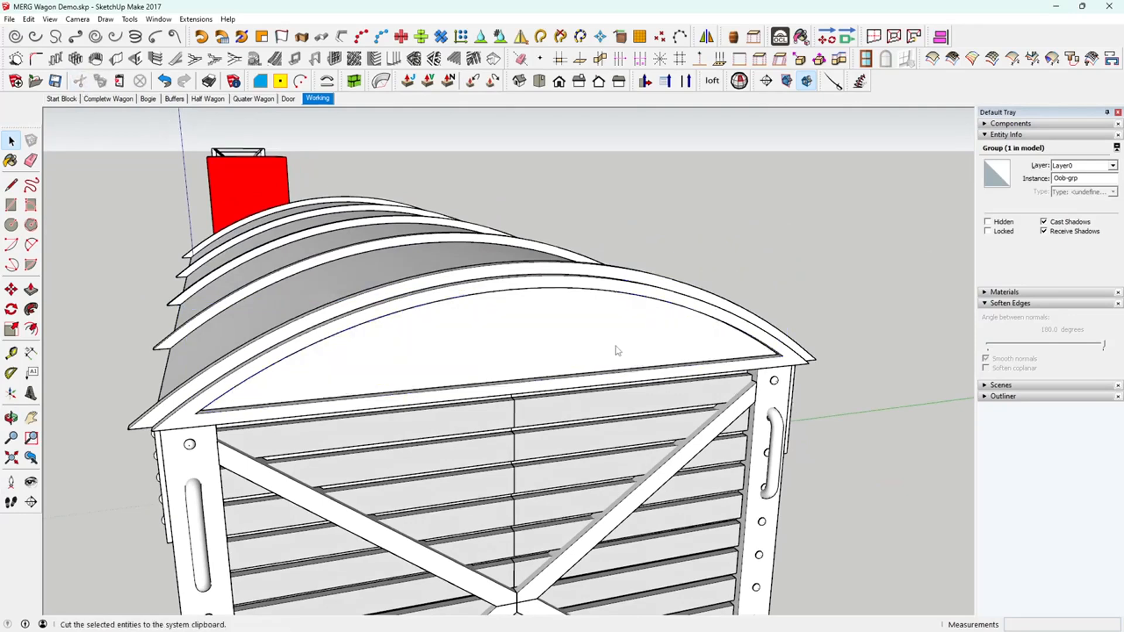
key("ctrl+z")
double_click(580, 351)
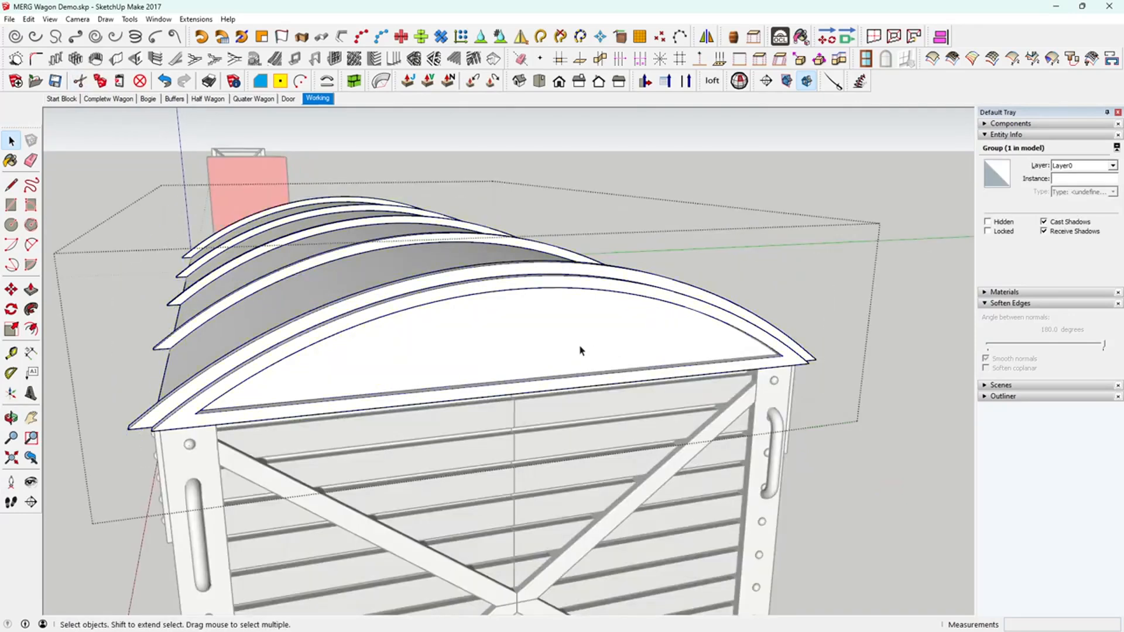
left_click(27, 20)
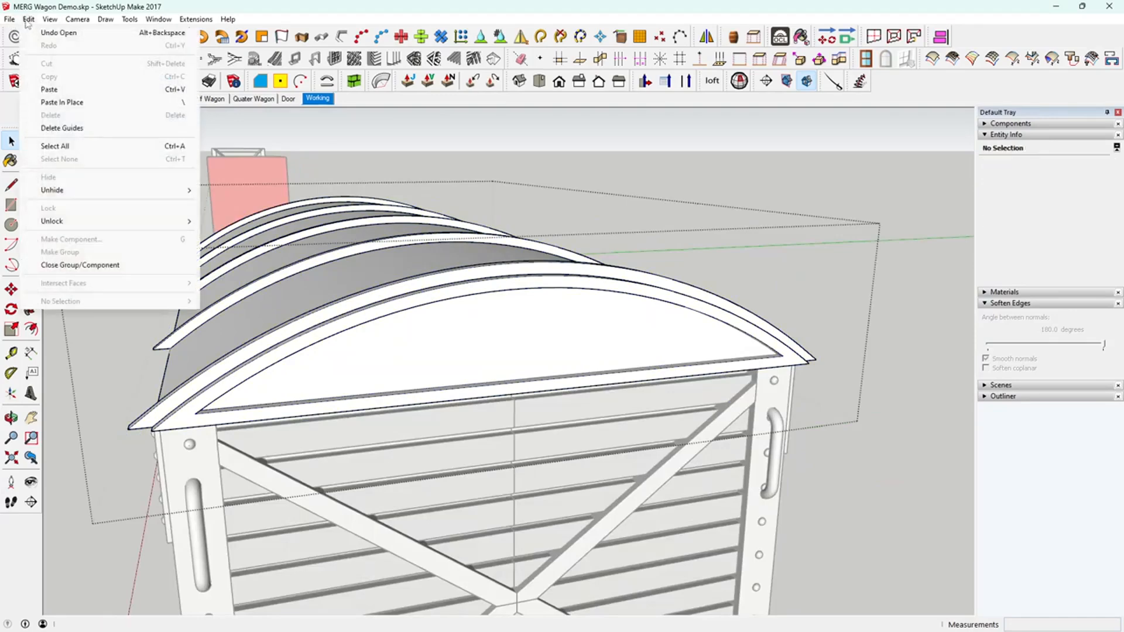
left_click(76, 103)
Offset the outline of the unclad roof end face inward by 0.5 m inside its nested group
middle_click_drag(386, 366, 696, 438)
middle_click_drag(604, 414, 414, 391)
middle_click_drag(259, 347, 366, 390)
middle_click_drag(261, 383, 351, 431)
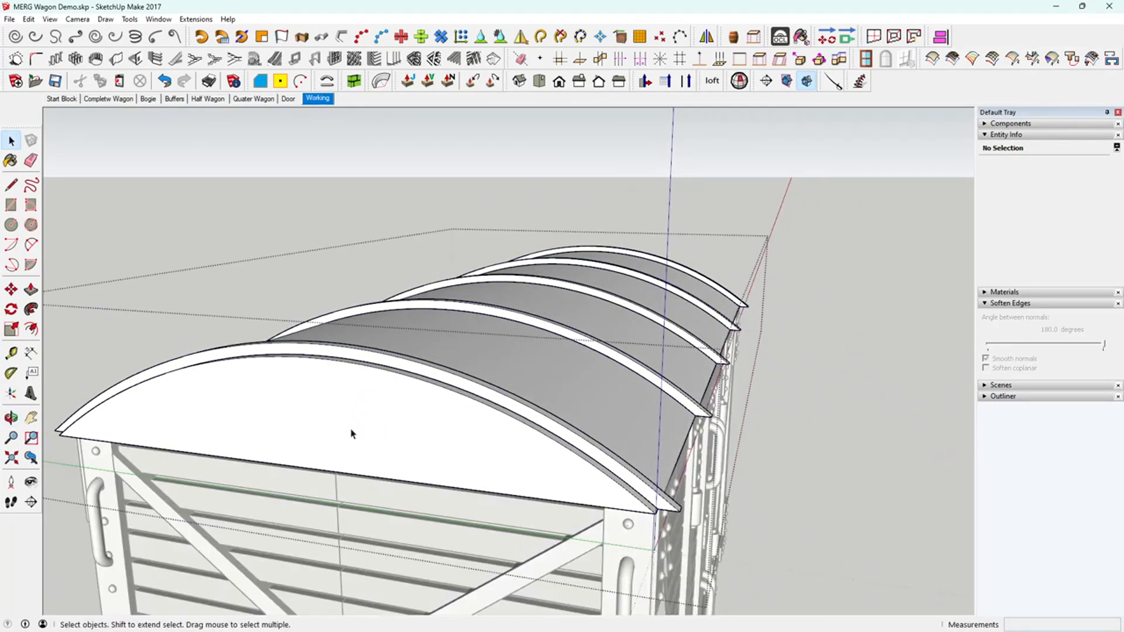
left_click(352, 433)
triple_click(353, 433)
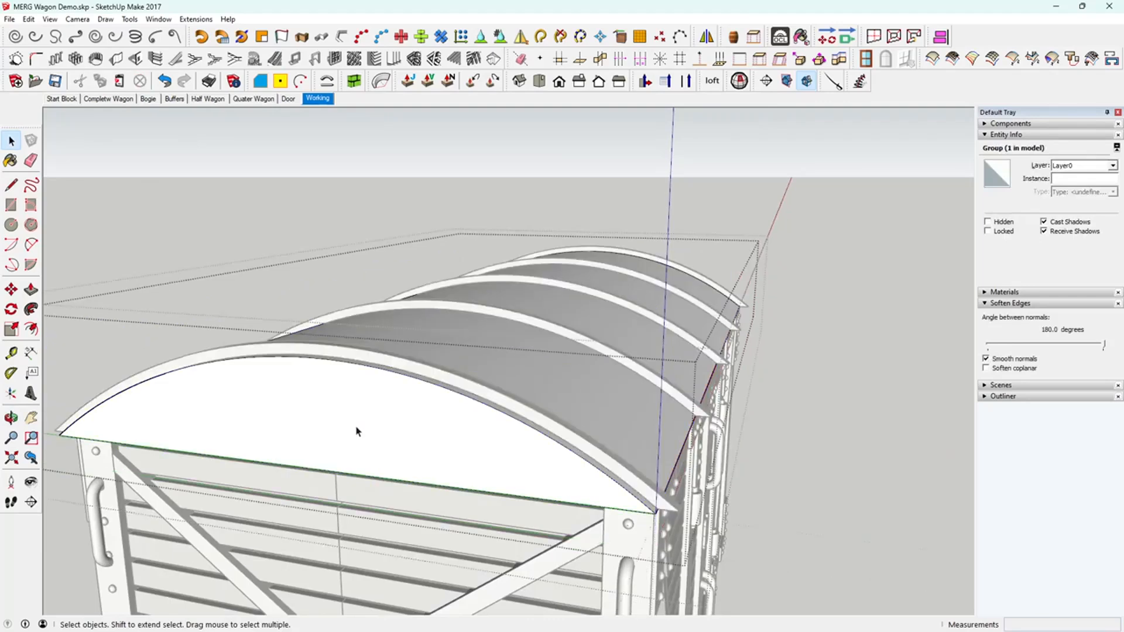
left_click(353, 433)
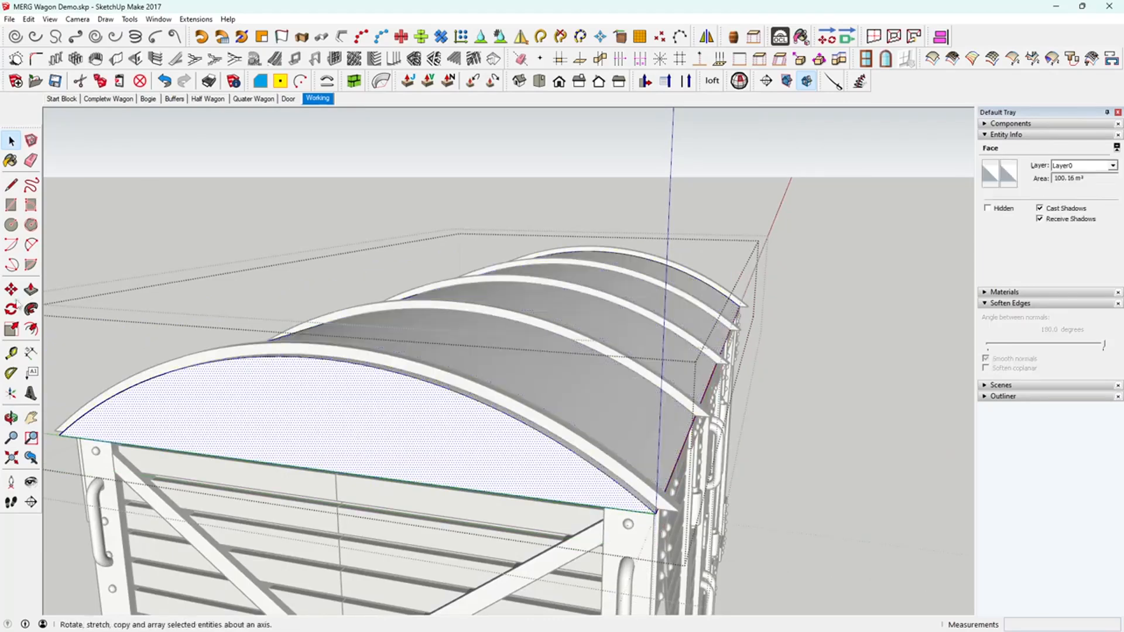
left_click(32, 329)
left_click(189, 380)
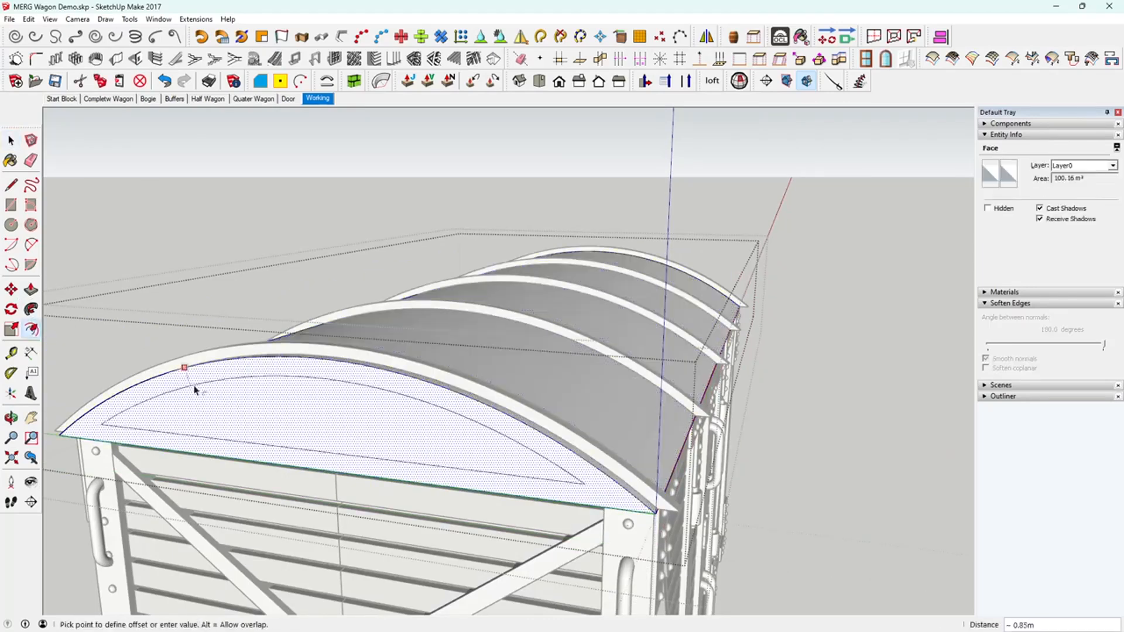
key("Return")
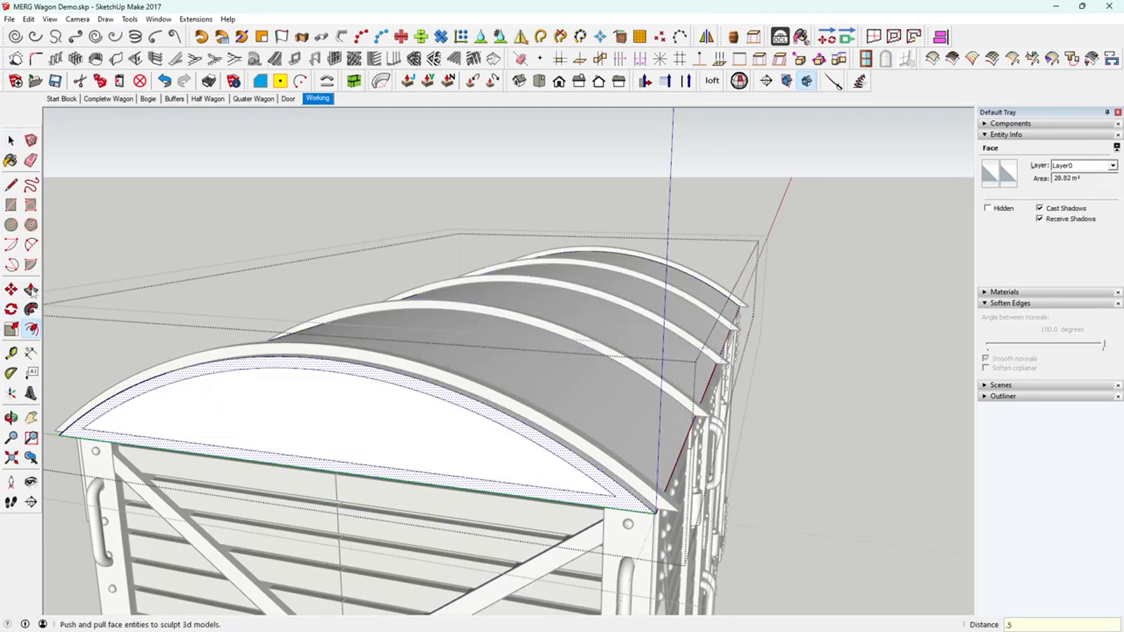
Recess the inner end face by 0.40 m with Push/Pull
left_click(32, 289)
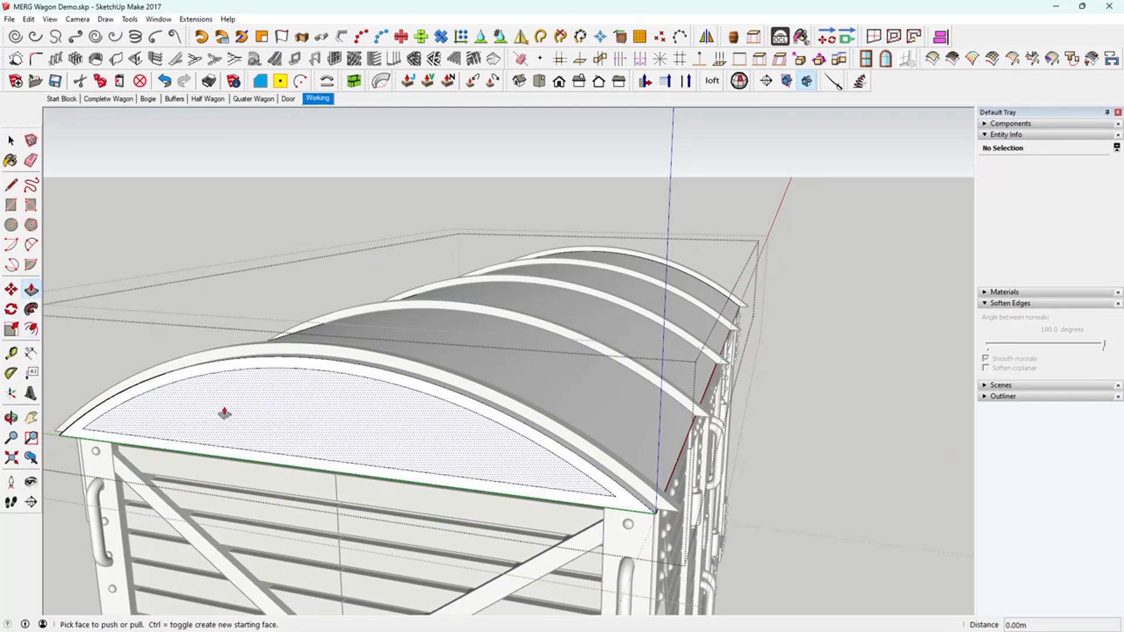
left_click(224, 409)
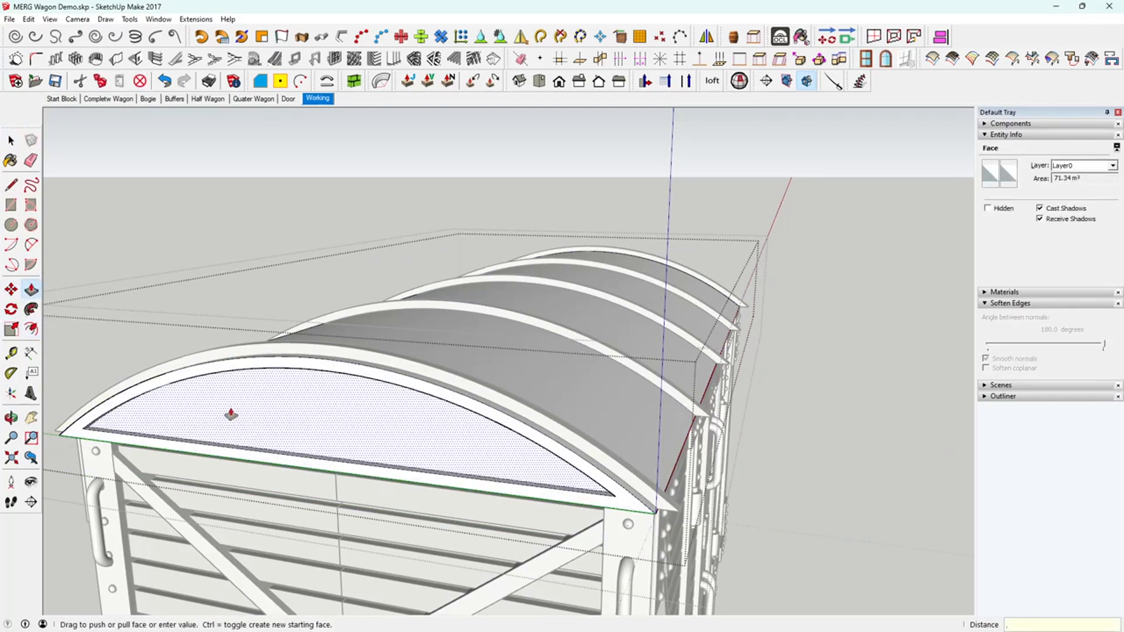
key("Return")
key("space")
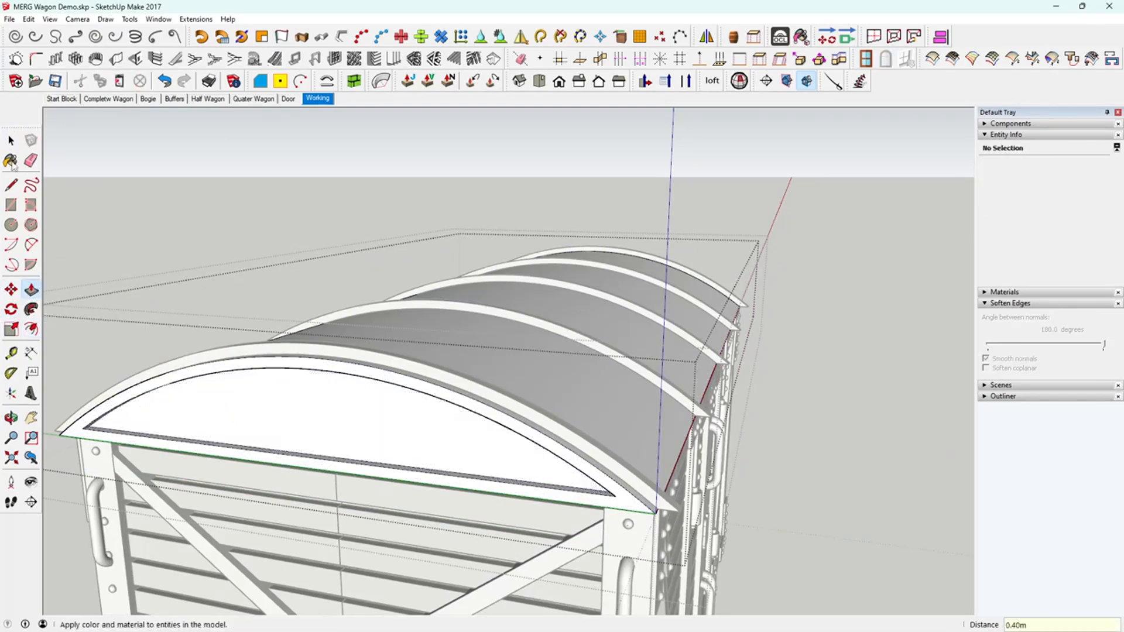
left_click(11, 142)
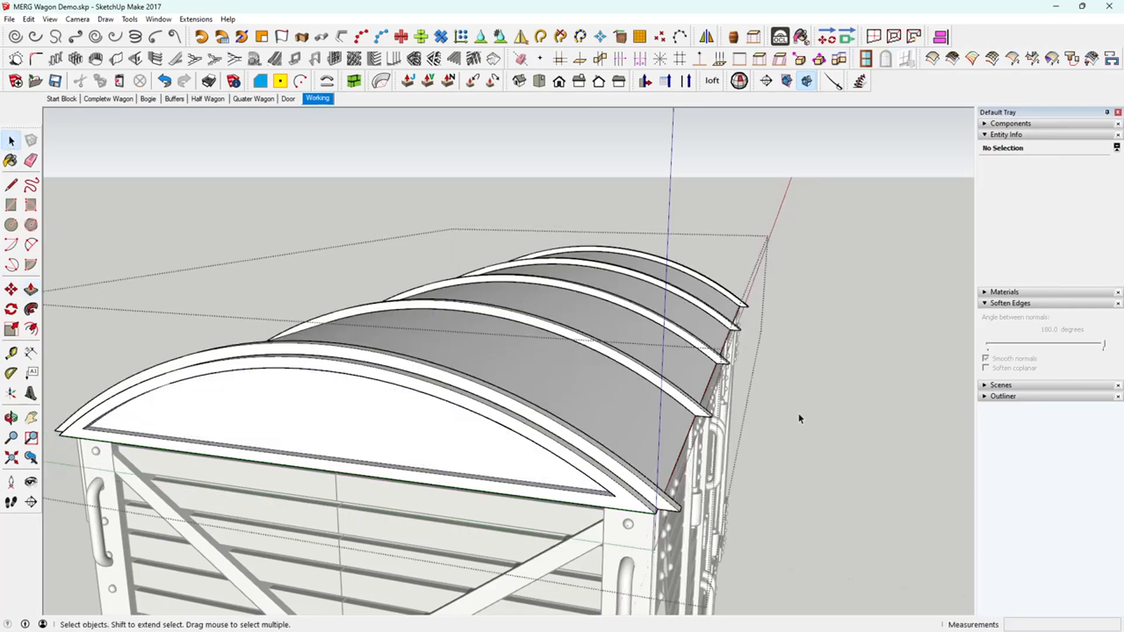
Paste another copy of the cladding boards in place and move it about 58.8 m along the roof, past the unclad end
middle_click_drag(800, 418, 830, 409)
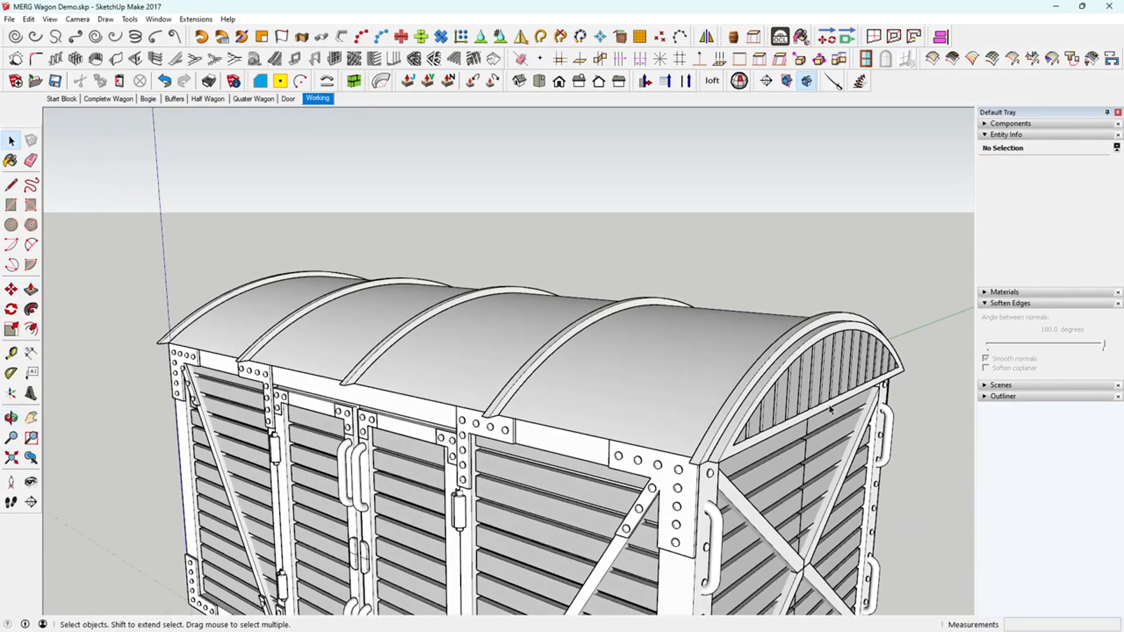
left_click(37, 16)
left_click(58, 103)
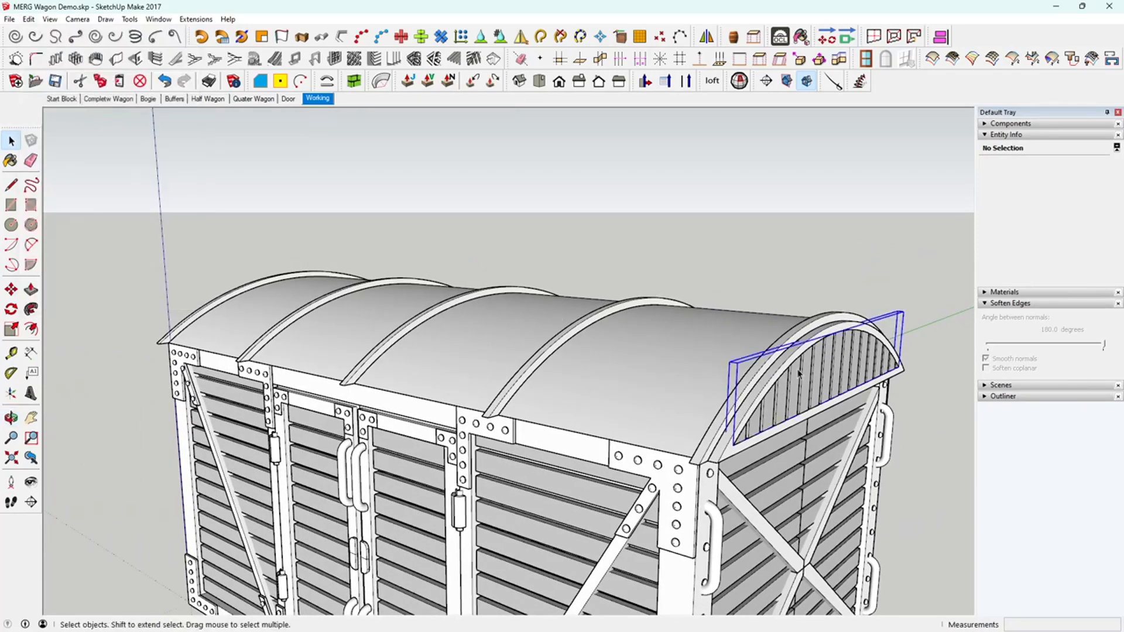
middle_click_drag(670, 387, 682, 394)
left_click(10, 289)
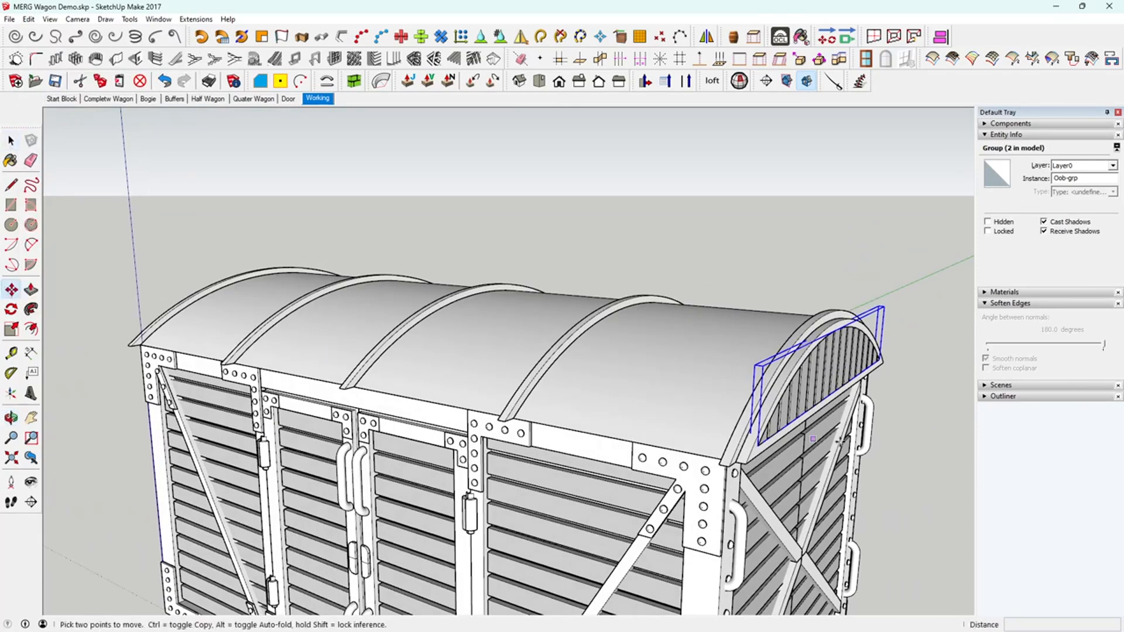
left_click(810, 400)
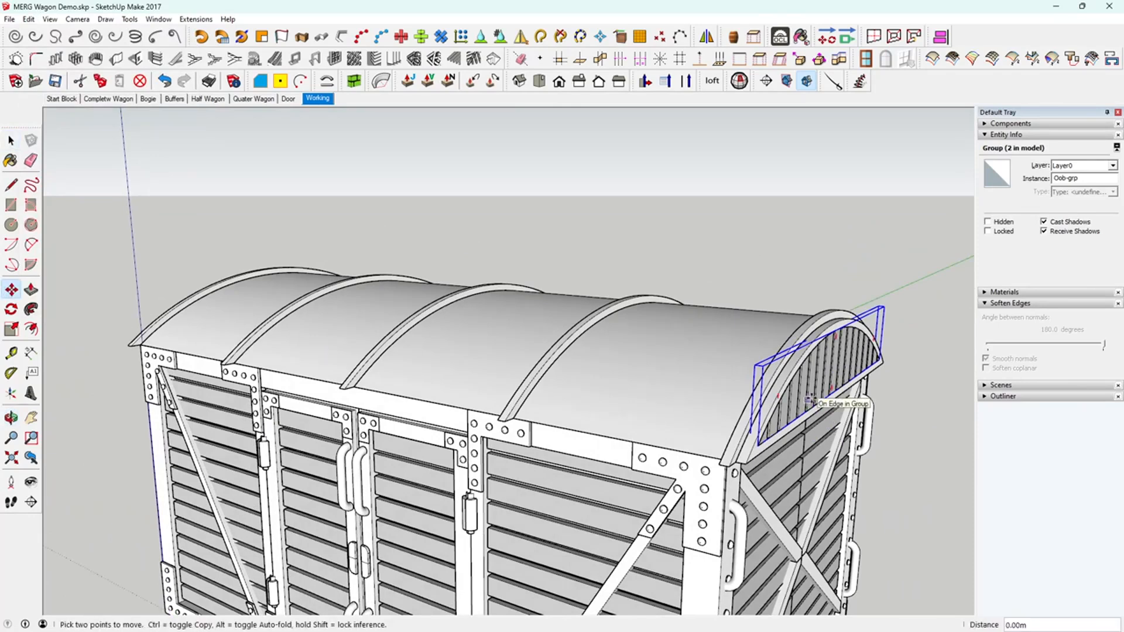
middle_click_drag(284, 352, 814, 386)
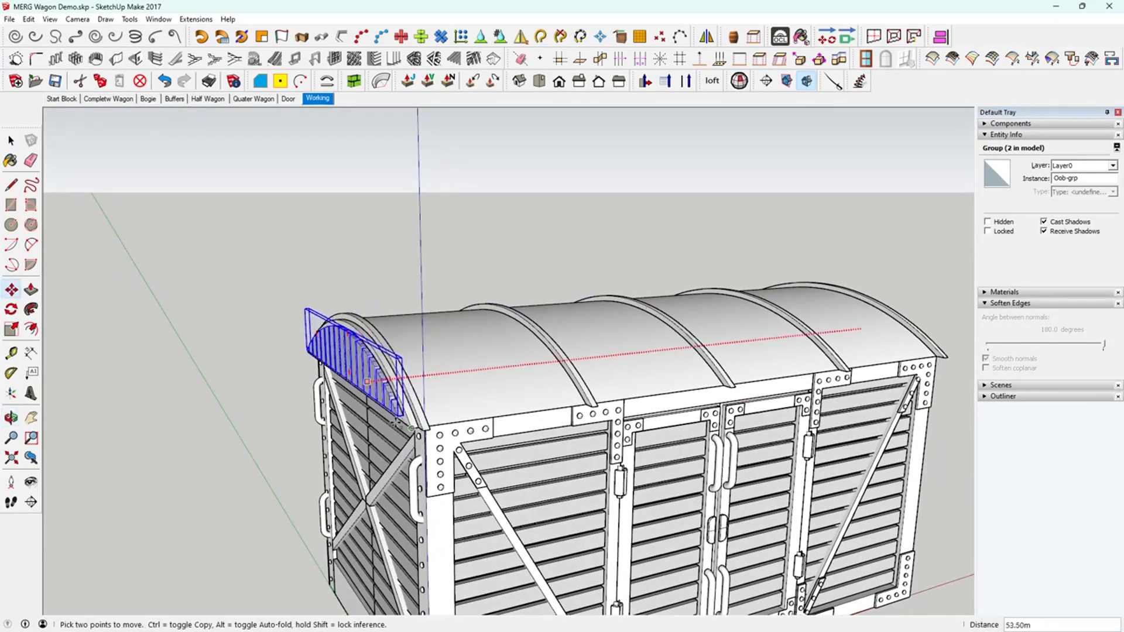
scroll(406, 414, "up", 5)
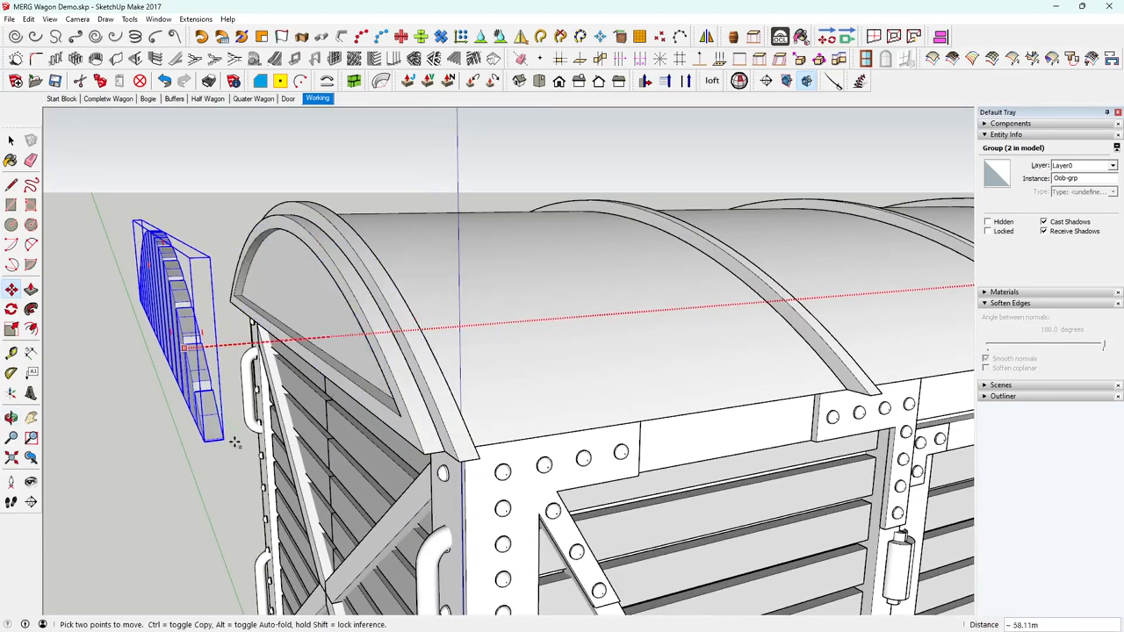
left_click(203, 447)
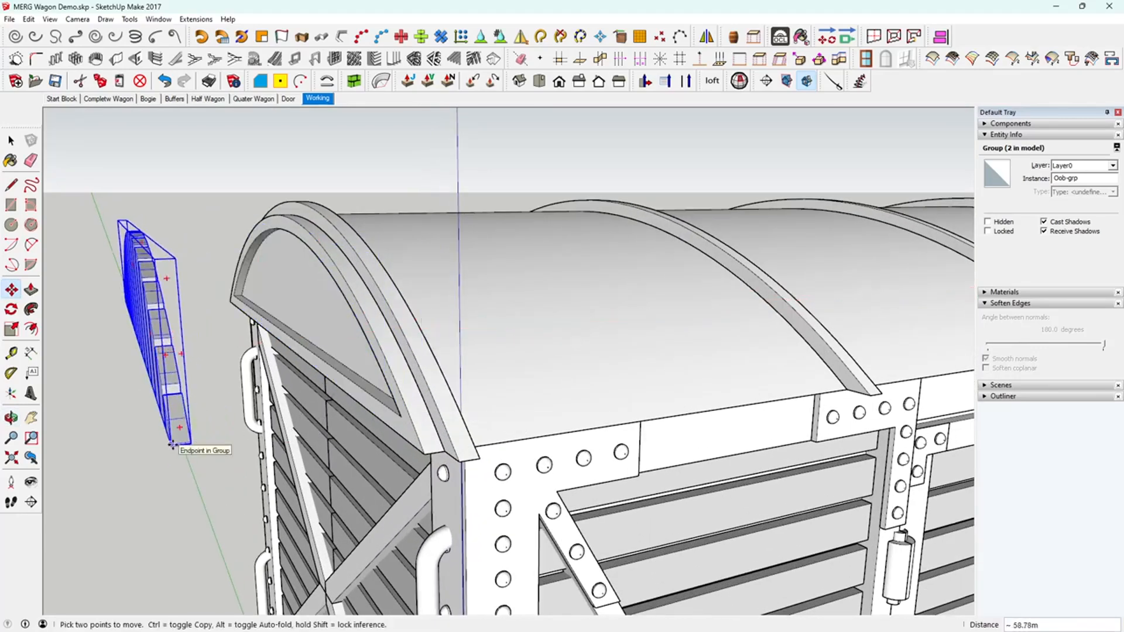
Move the copied cladding boards by their lower corner endpoint into the matching corner of the end recess
left_click(175, 445)
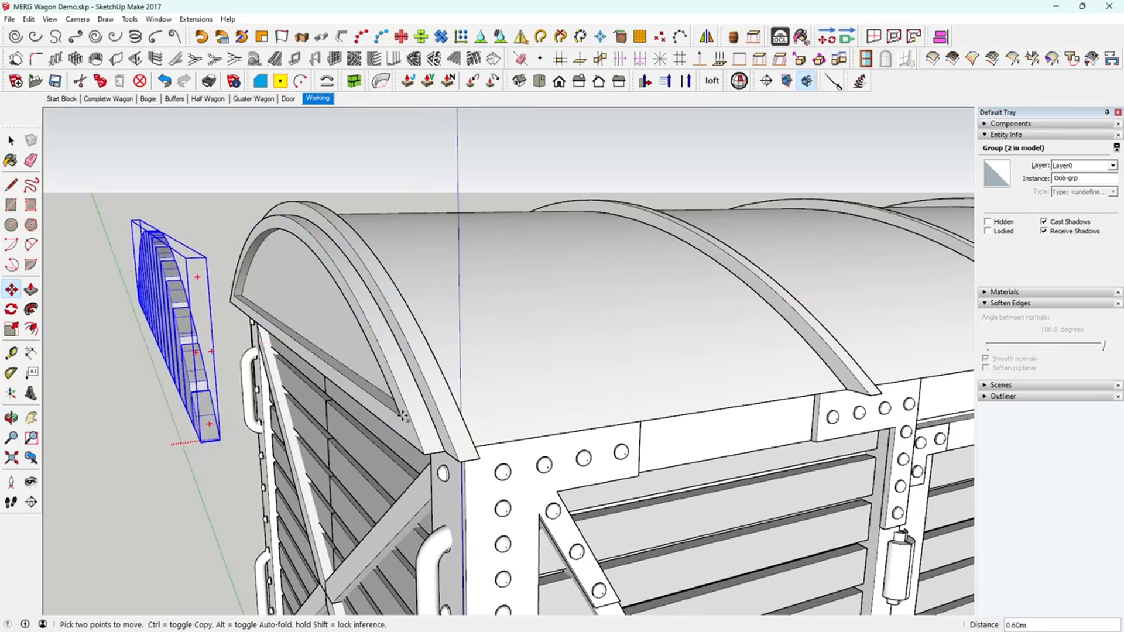
left_click(404, 417)
left_click(10, 140)
left_click(187, 366)
middle_click_drag(200, 377, 168, 358)
Inside the nested strips group, move the raised strip at the newly clad end outward to the roof's outer edge
left_click(406, 411)
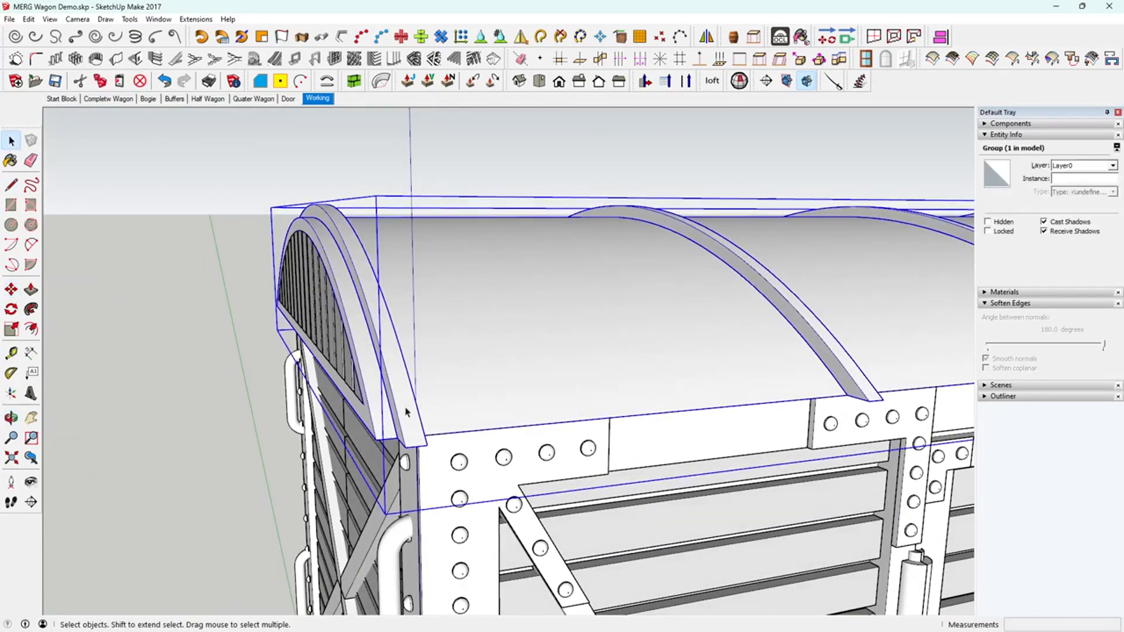
double_click(407, 415)
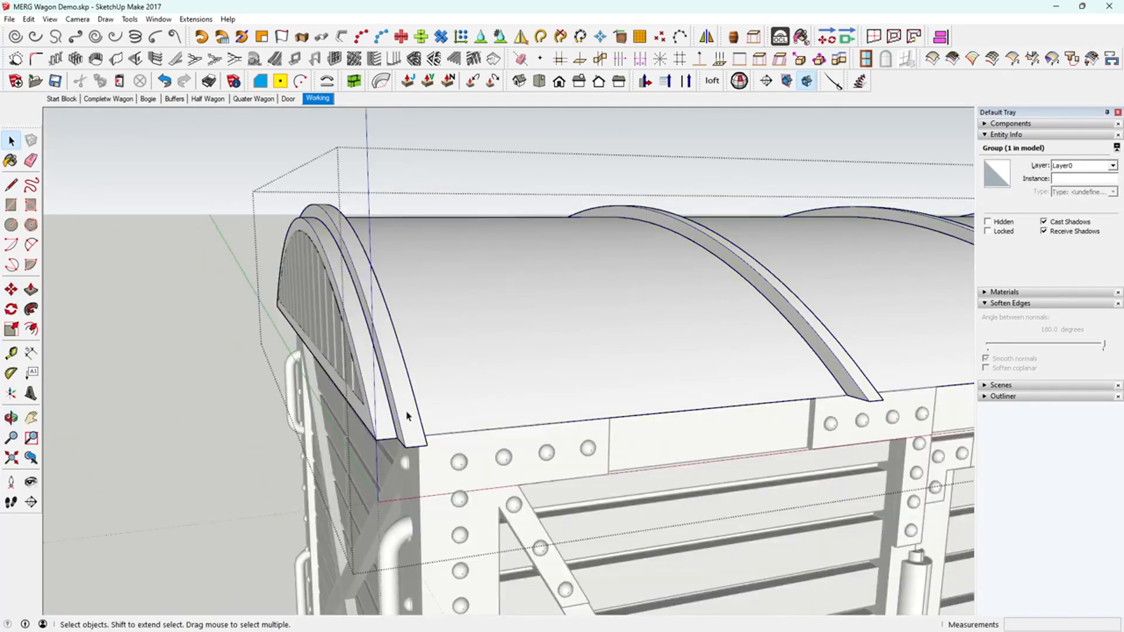
left_click(407, 415)
double_click(403, 407)
left_click(405, 411)
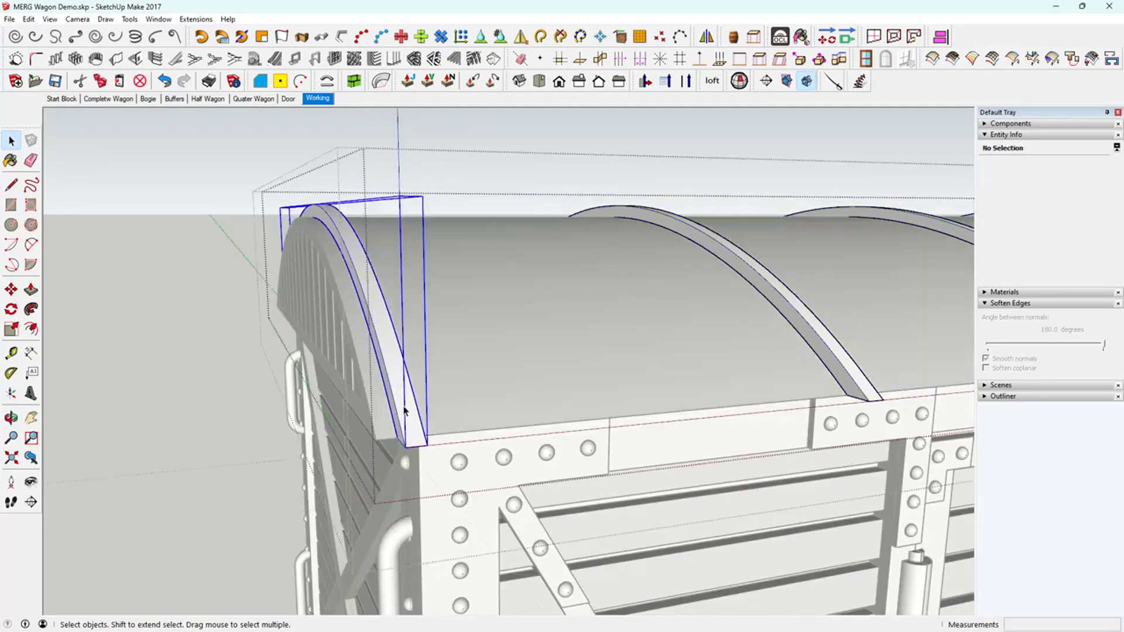
middle_click_drag(419, 421, 492, 404)
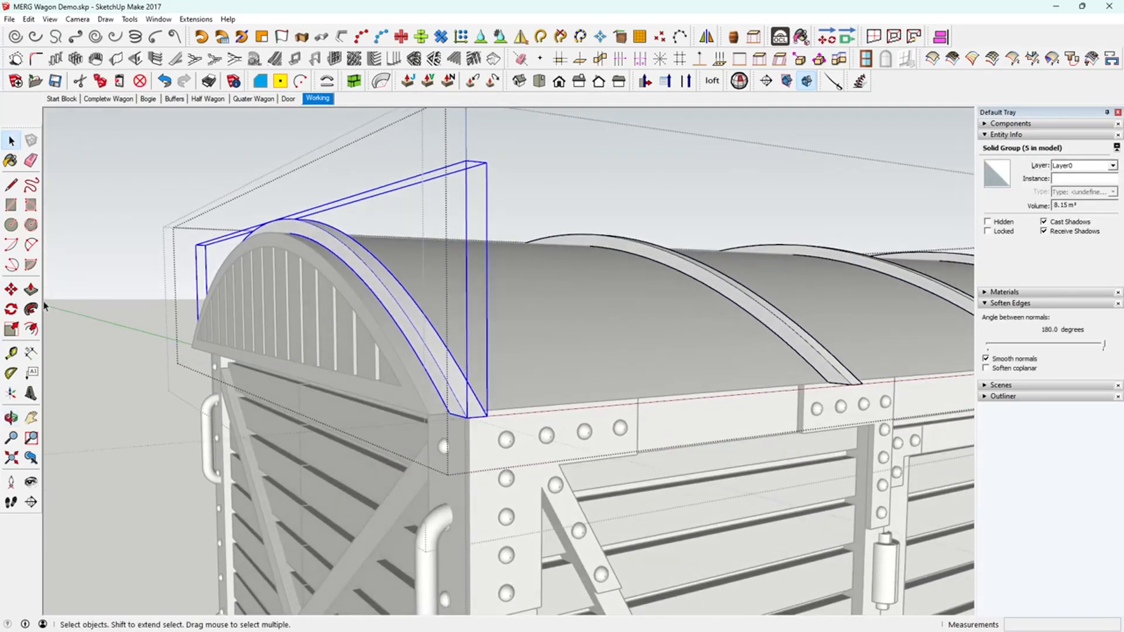
left_click(12, 289)
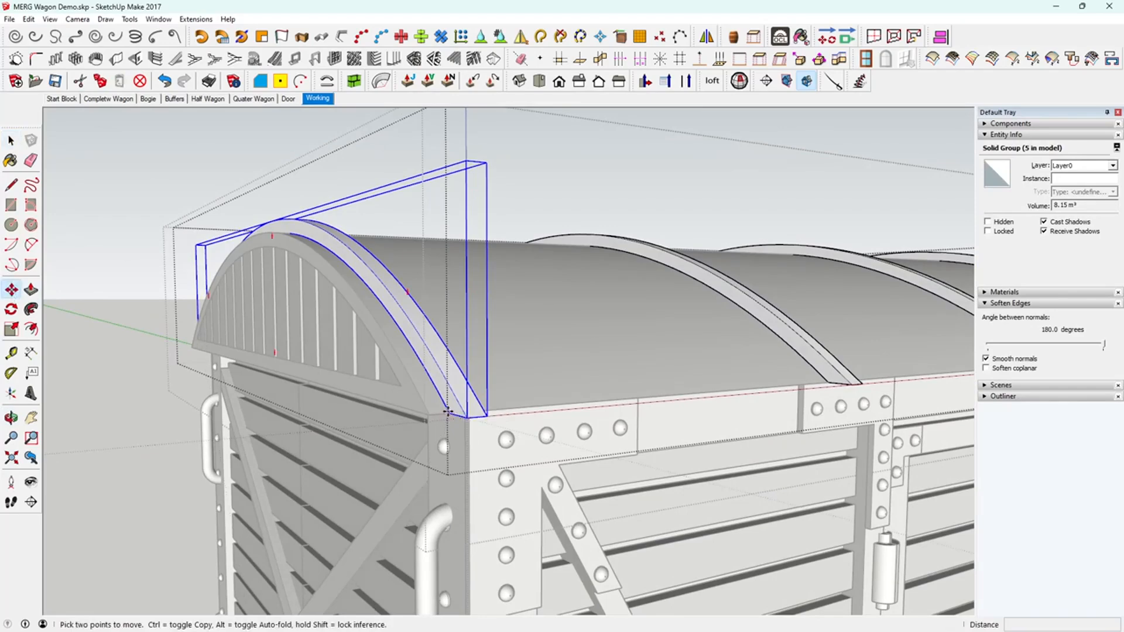
left_click(448, 412)
left_click(433, 413)
middle_click_drag(447, 387, 491, 440)
key("space")
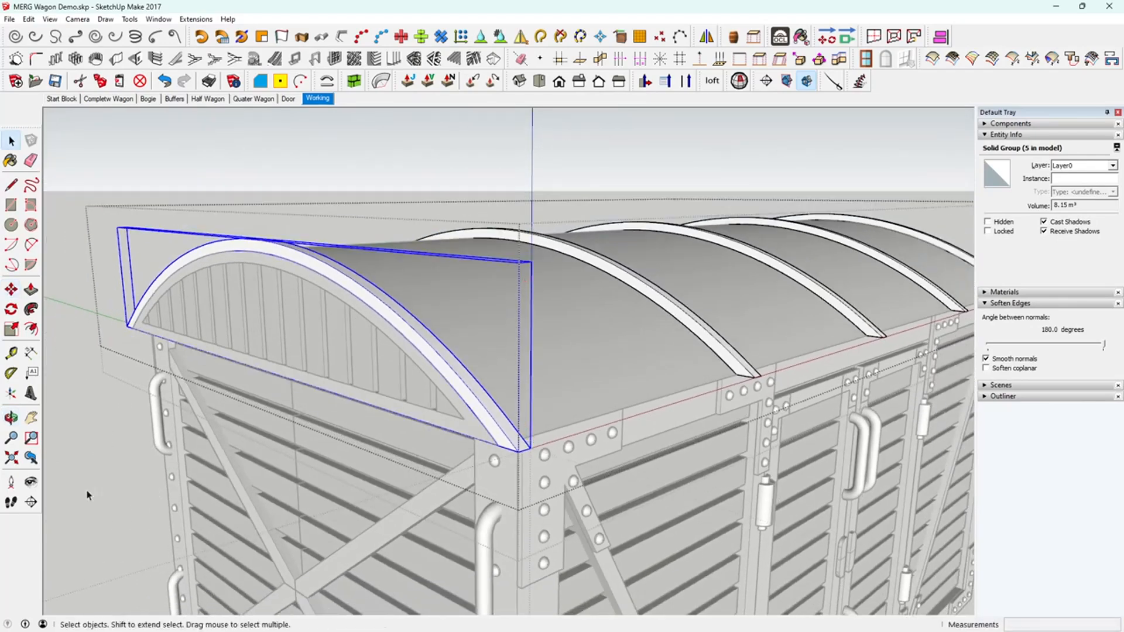
left_click(98, 492)
left_click(98, 491)
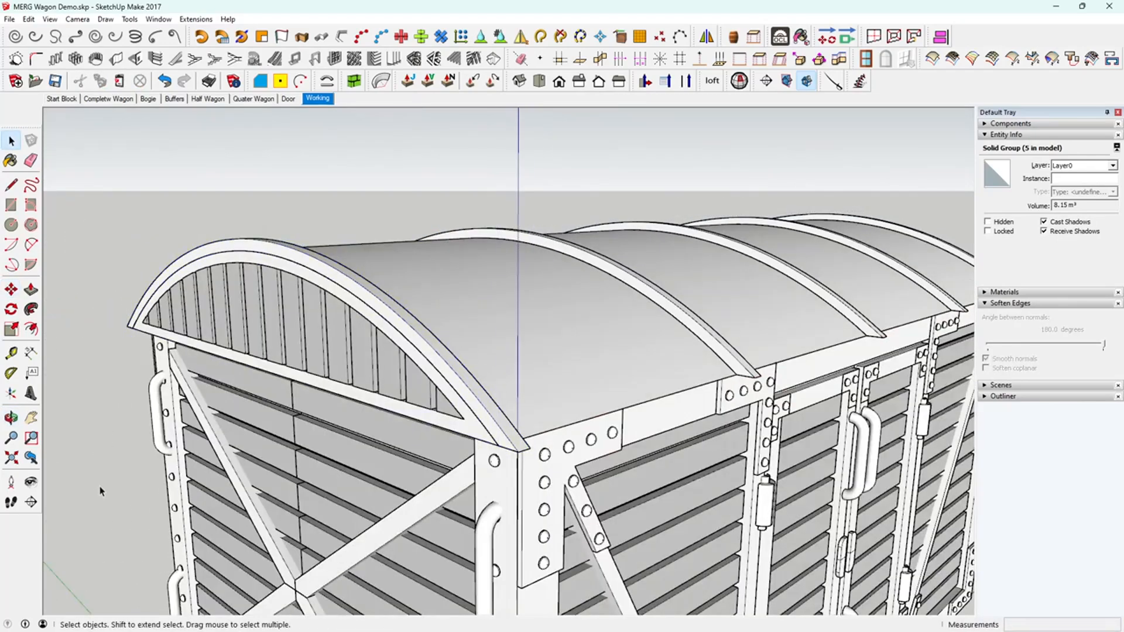
Cut the copied cladding board group and paste it in place inside the roof group
left_click(279, 354)
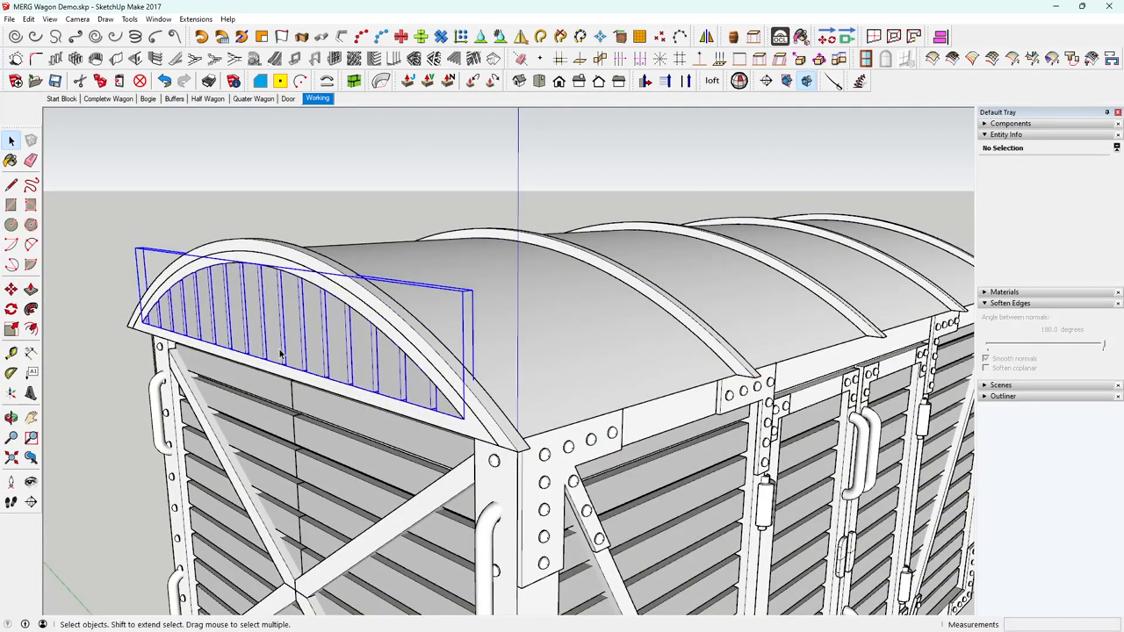
left_click(79, 81)
double_click(522, 340)
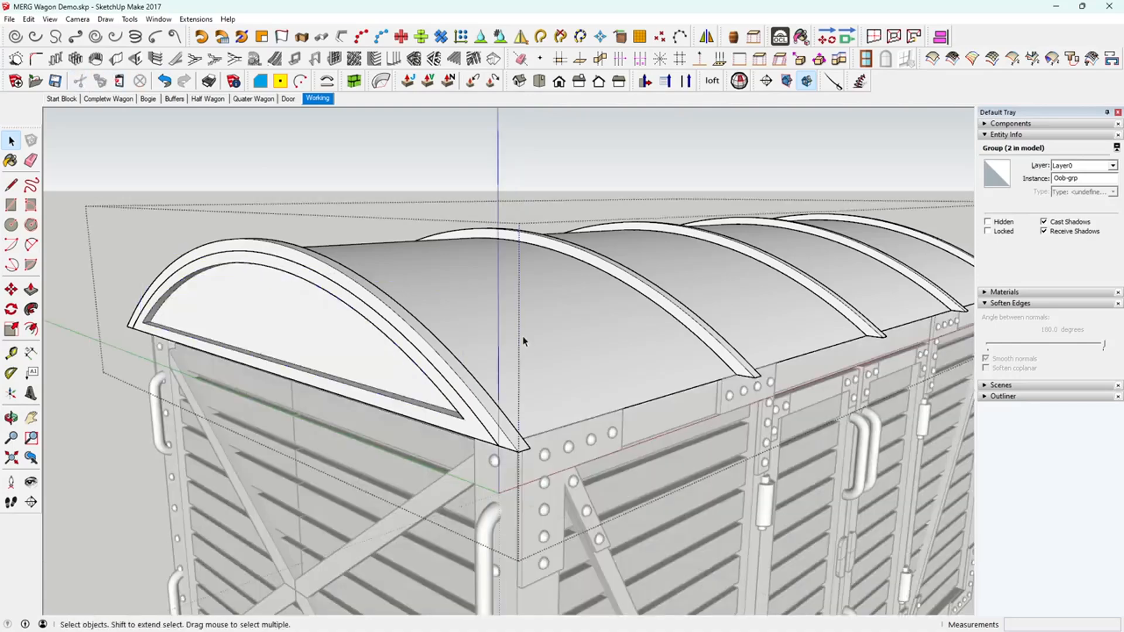
left_click(10, 19)
left_click(9, 19)
left_click(28, 18)
left_click(60, 103)
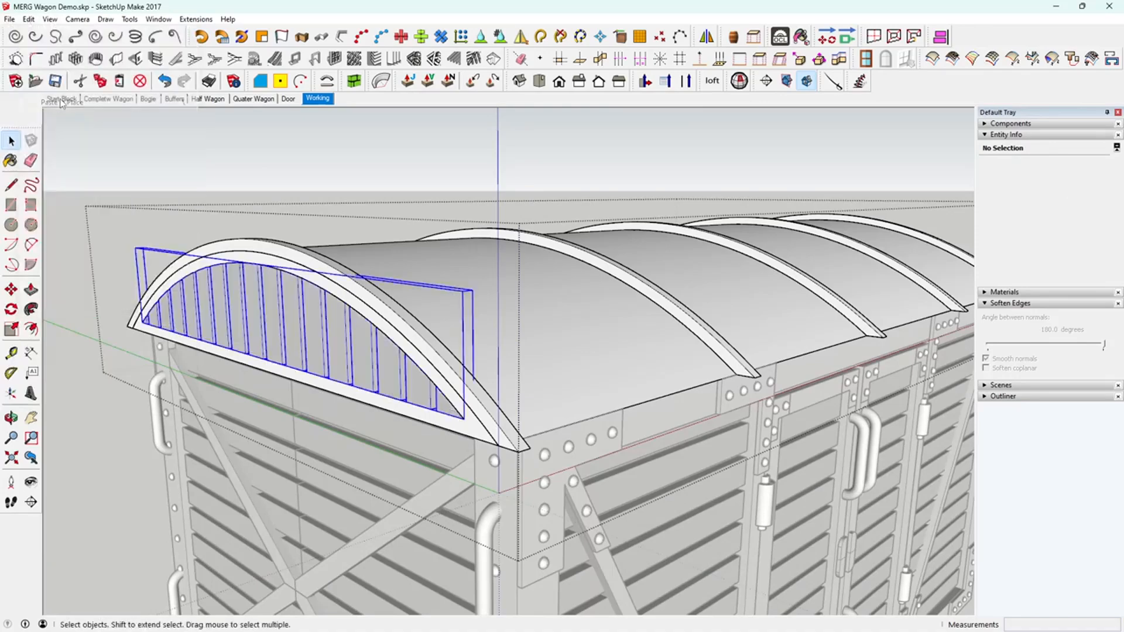
left_click(294, 227)
Inside the nested strips group, move the raised strip at the opposite roof end outward by 0.50 m
scroll(541, 343, "down", 2)
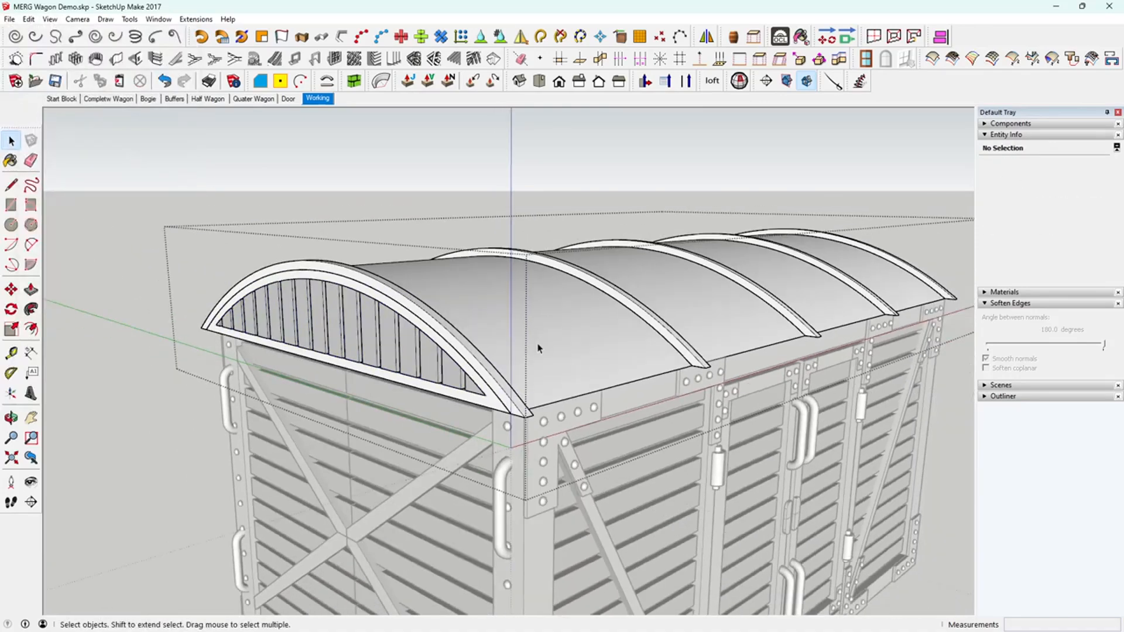
middle_click_drag(663, 396, 73, 494)
middle_click_drag(652, 409, 539, 359)
double_click(538, 351)
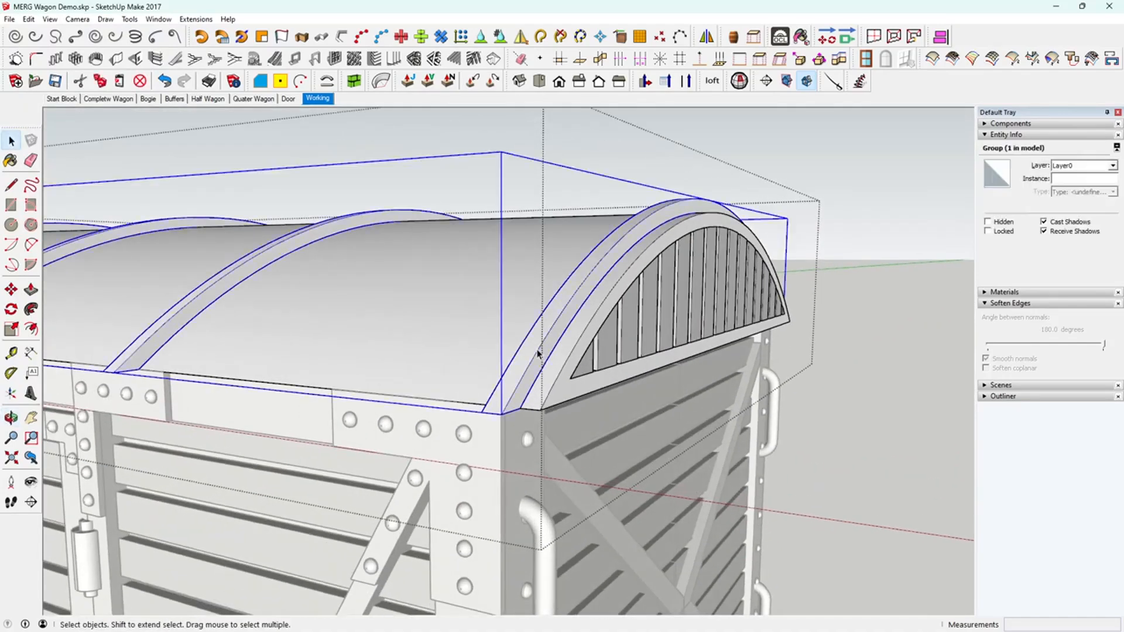
left_click(537, 353)
middle_click_drag(534, 352, 590, 343)
left_click(12, 289)
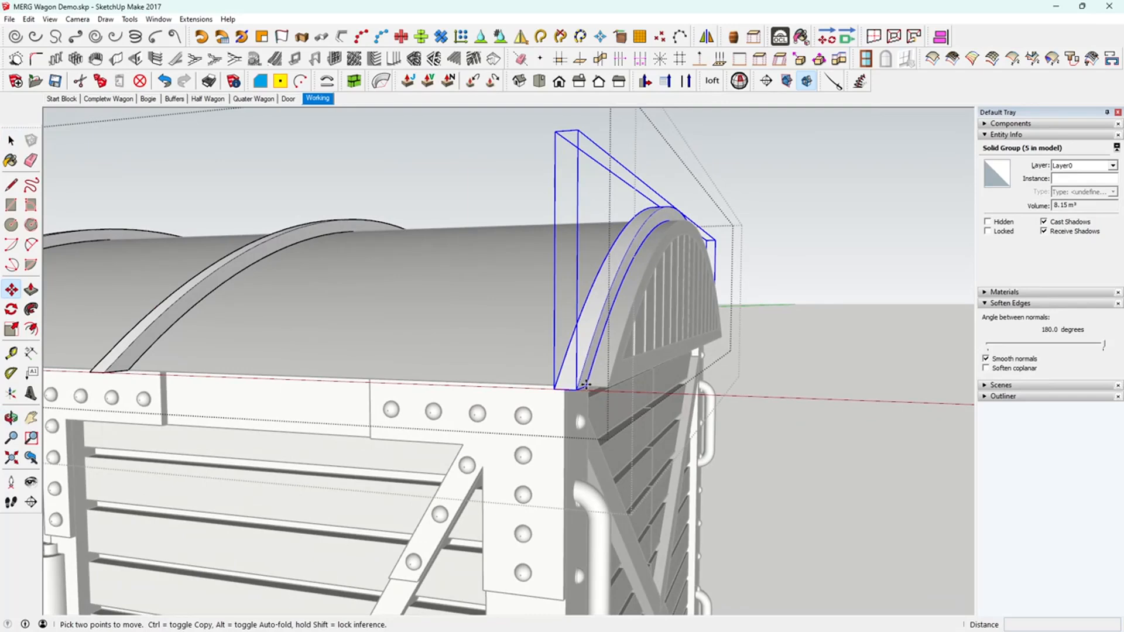
left_click(591, 385)
type("0.50m")
key("Return")
left_click(11, 140)
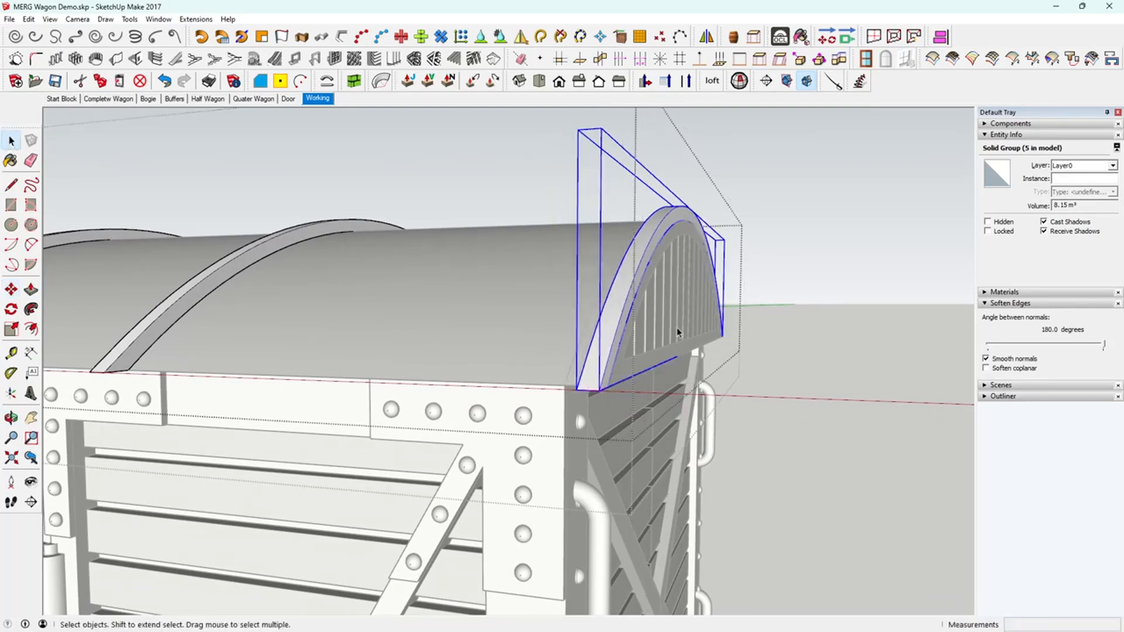
left_click(812, 380)
Examine the wagon's roof, clad ends and raised strips from both ends and the side
middle_click_drag(812, 397, 456, 311)
scroll(564, 326, "down", 3)
middle_click_drag(564, 326, 764, 324)
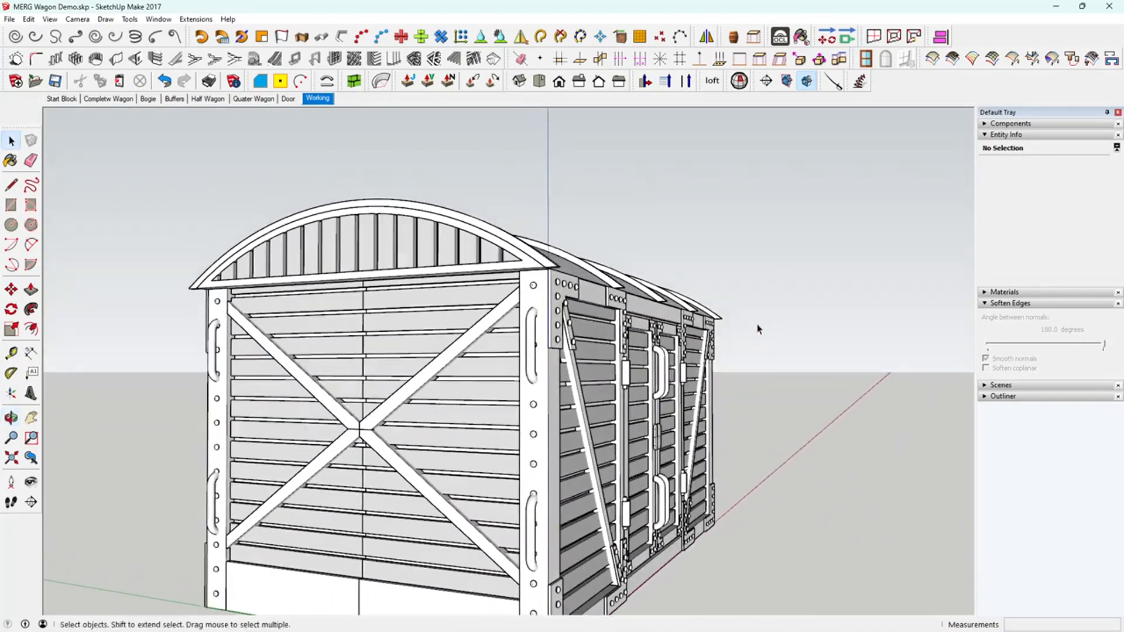
scroll(582, 270, "up", 3)
middle_click_drag(582, 270, 268, 321)
scroll(392, 325, "down", 5)
middle_click_drag(392, 326, 530, 287)
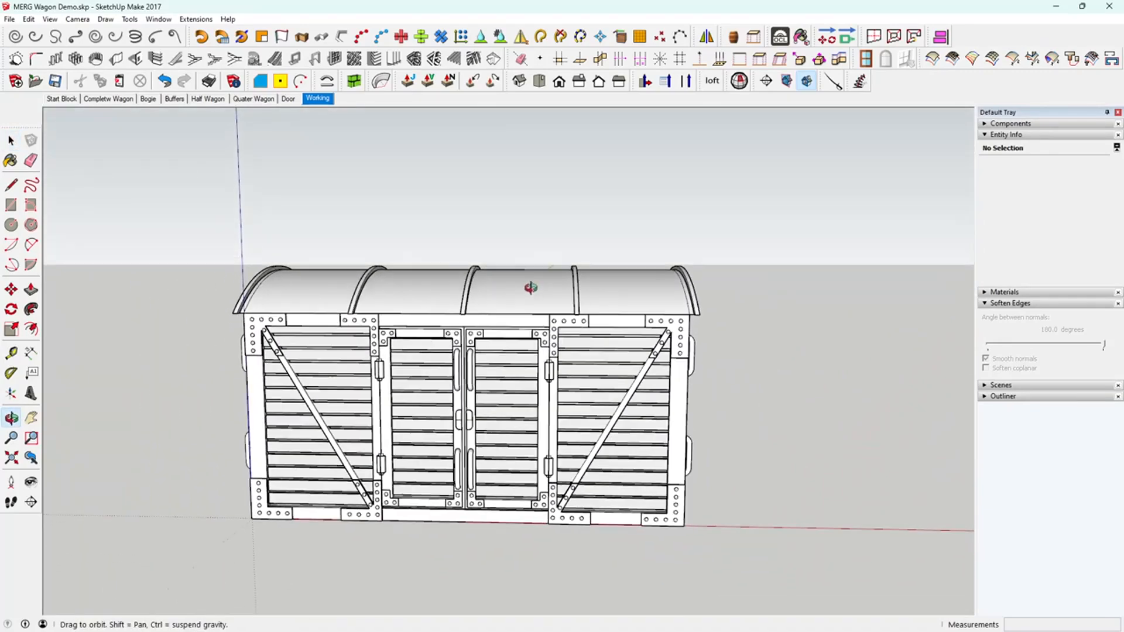